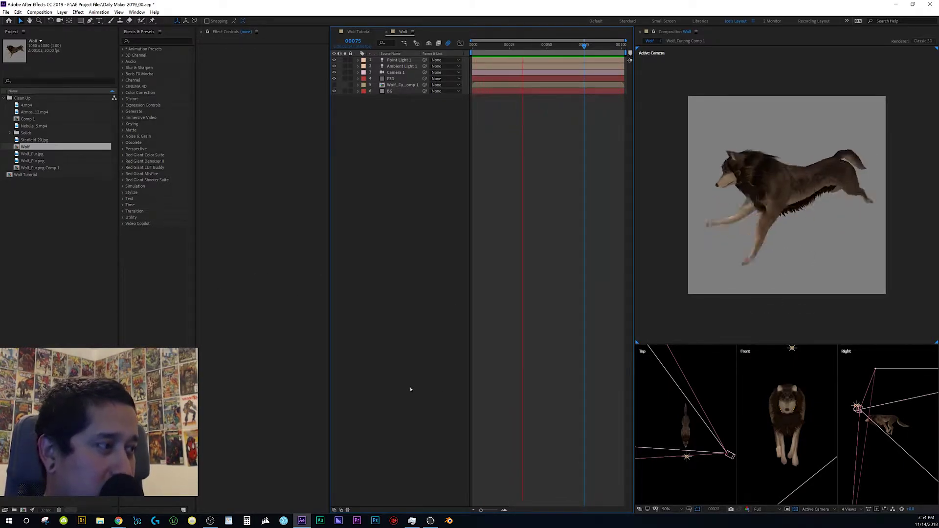
- Close the Wolf composition and review the composition settings of Wolf Tutorial
key("ctrl+w")
right_click(359, 31)
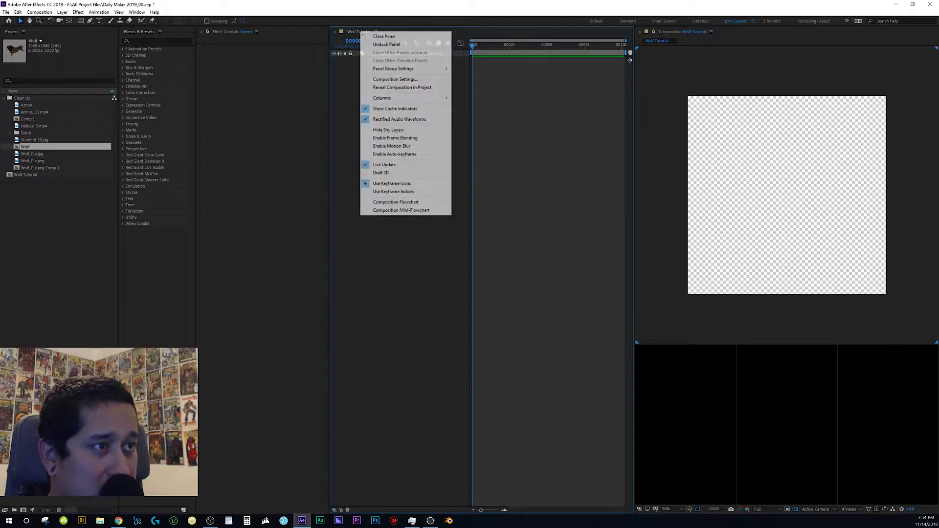
left_click(416, 60)
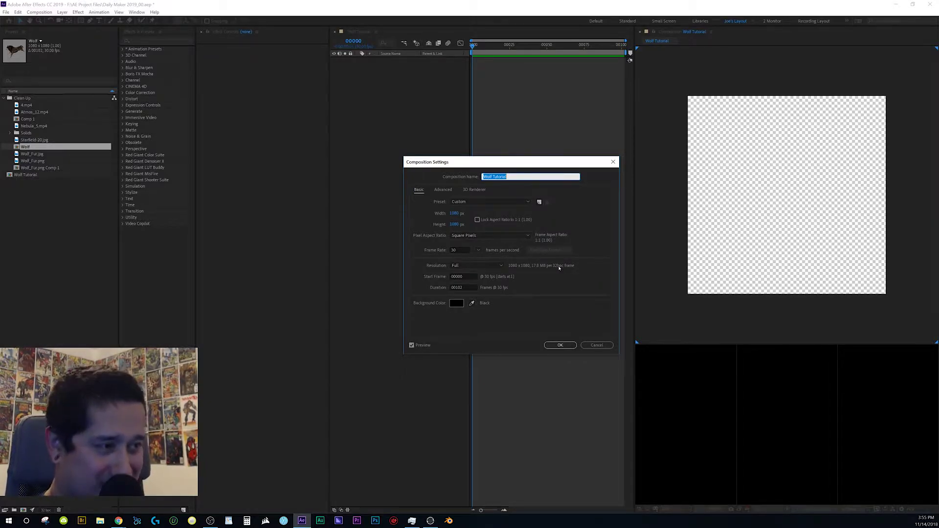
key("Return")
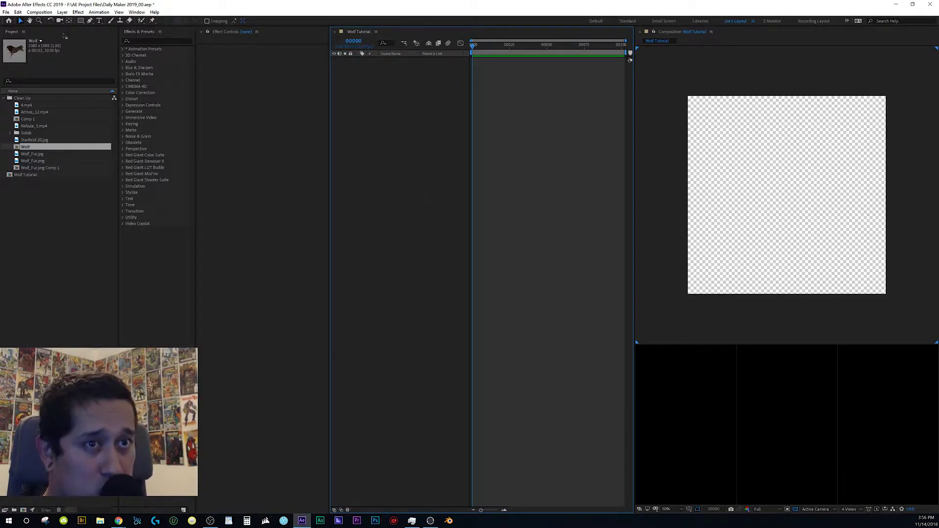
- Review the project's time display style and the available frame count options in the project settings
left_click(6, 12)
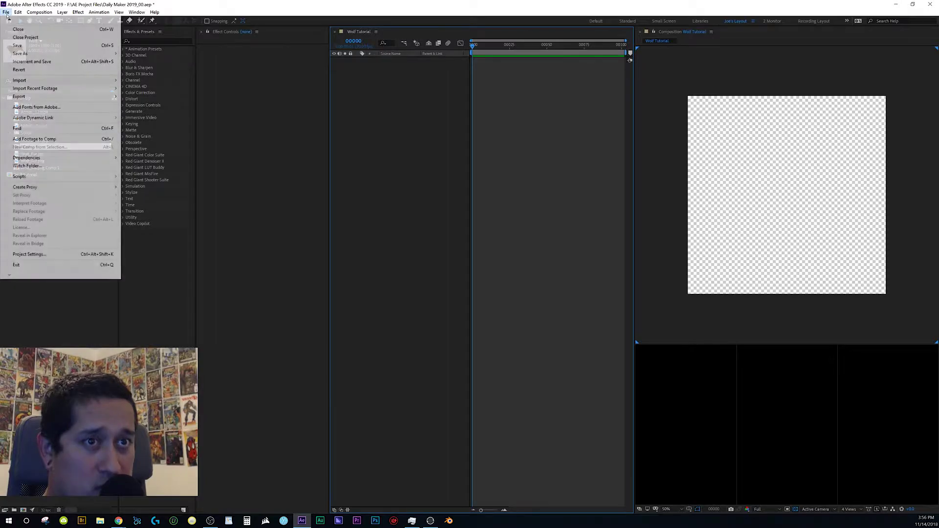
left_click(29, 254)
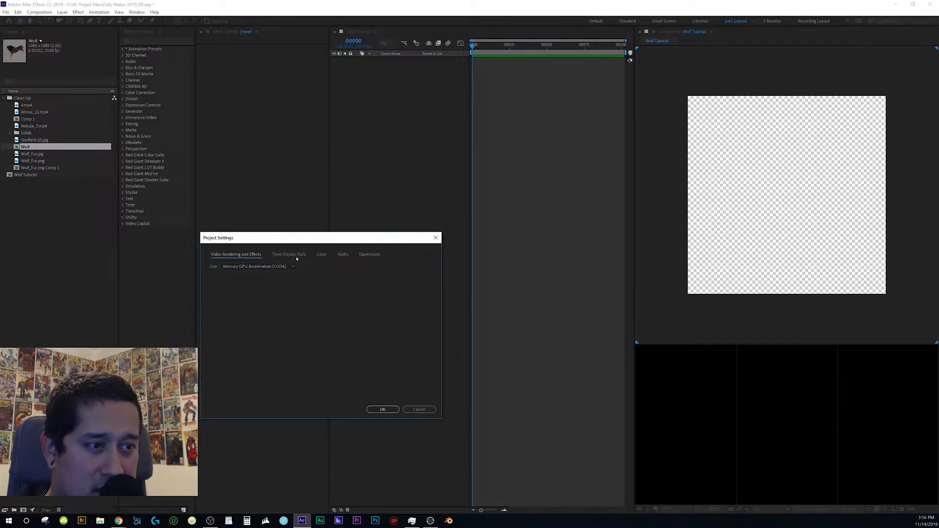
left_click(303, 255)
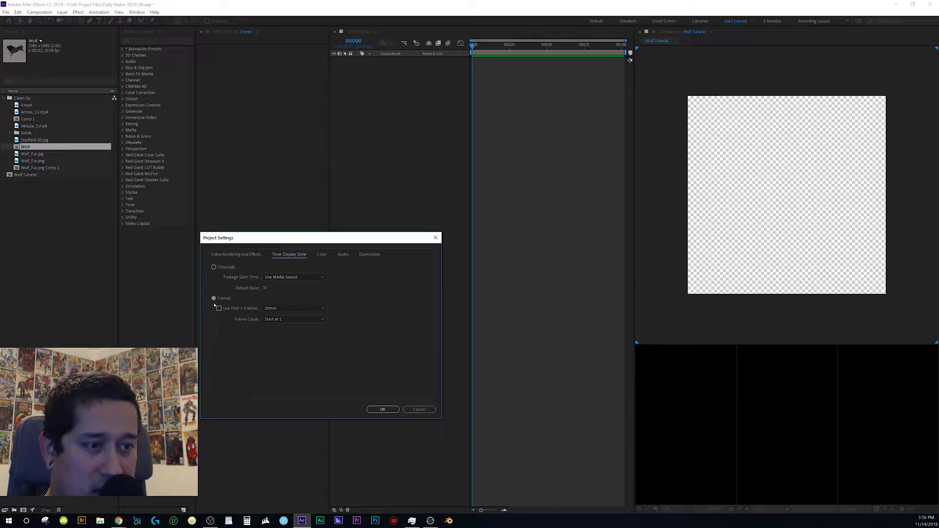
left_click(292, 320)
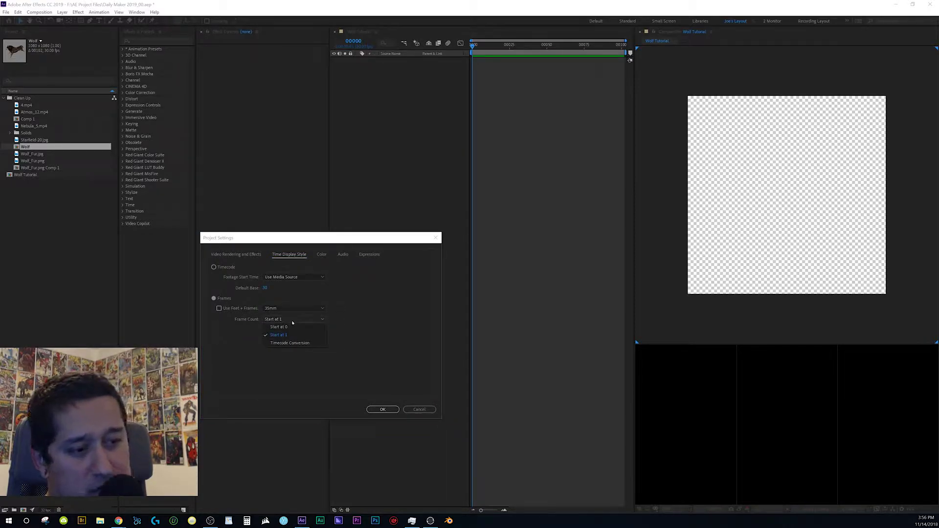
left_click(313, 354)
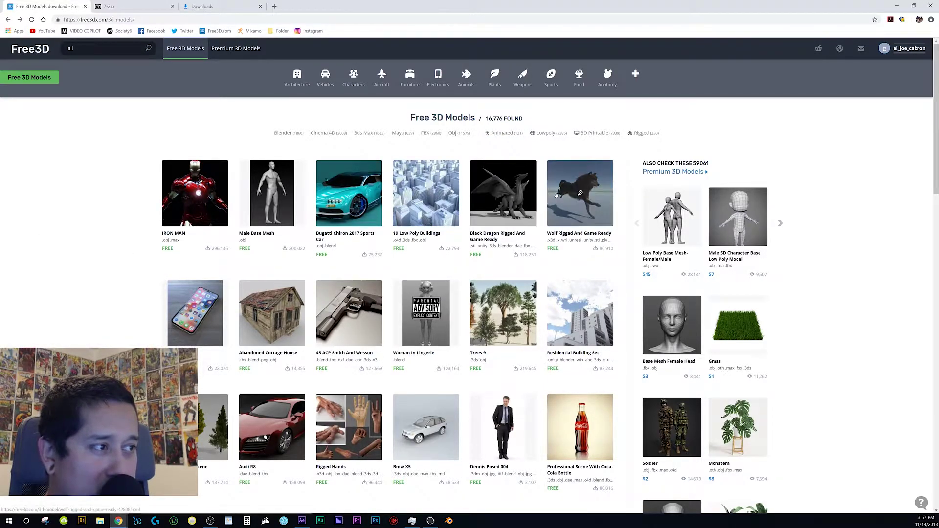
- On Free3D in the browser, open the Wolf Rigged And Game Ready model and look through its file formats
left_click(579, 216)
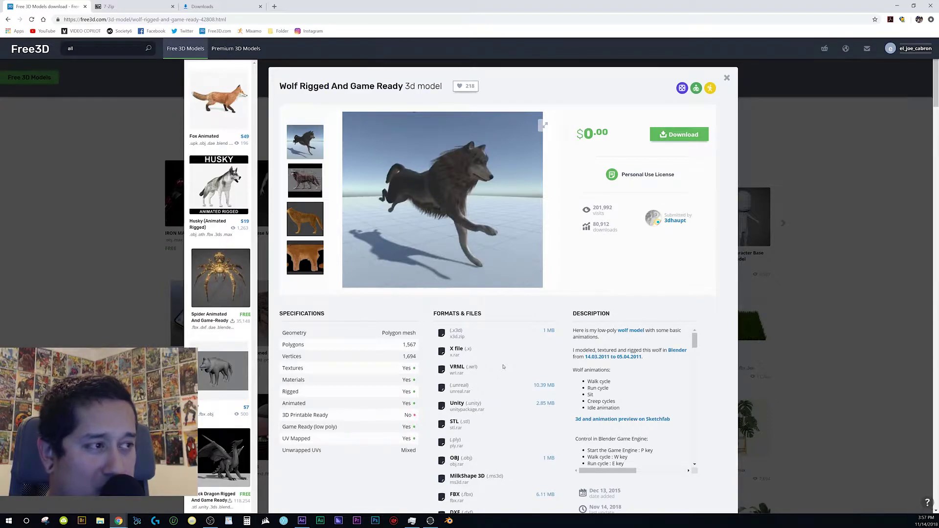
scroll(467, 337, "down", 5)
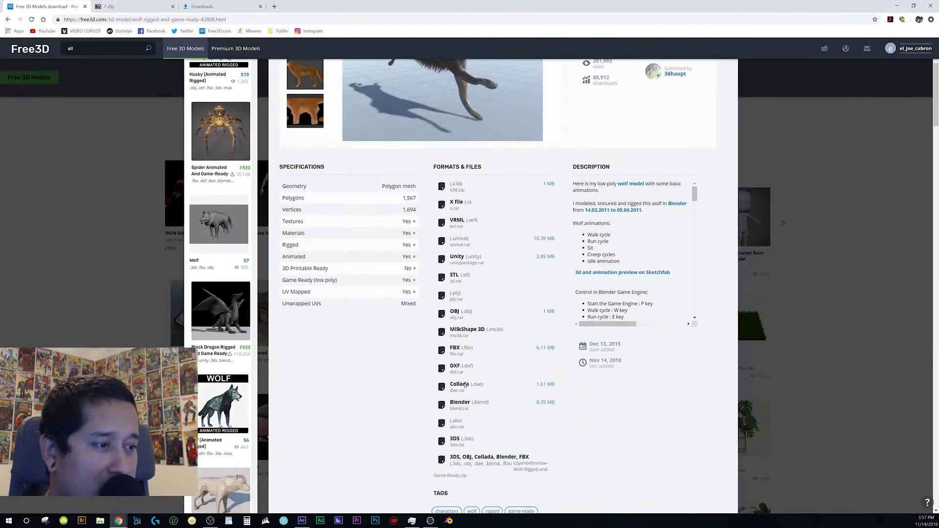
scroll(474, 337, "up", 3)
scroll(477, 338, "up", 2)
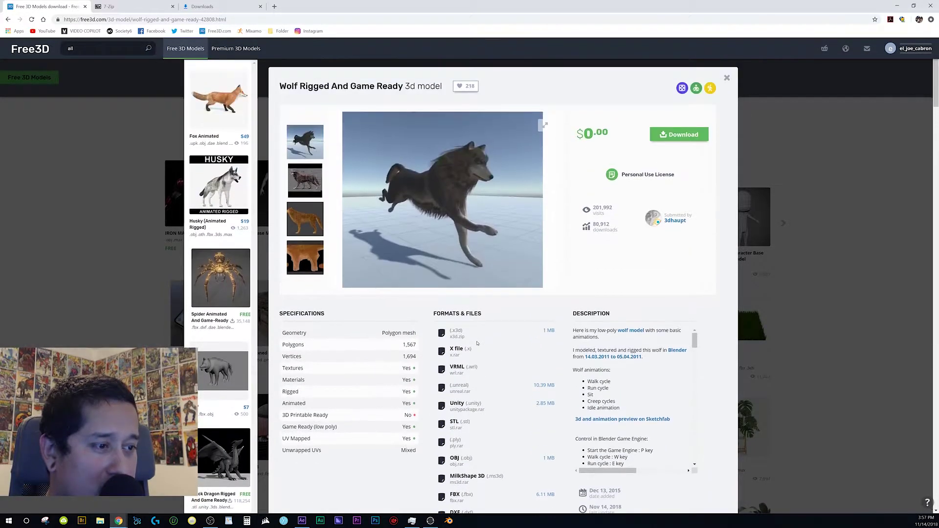
- Download the wolf model's Blender archive, 88-blend.rar, from the available files
left_click(677, 138)
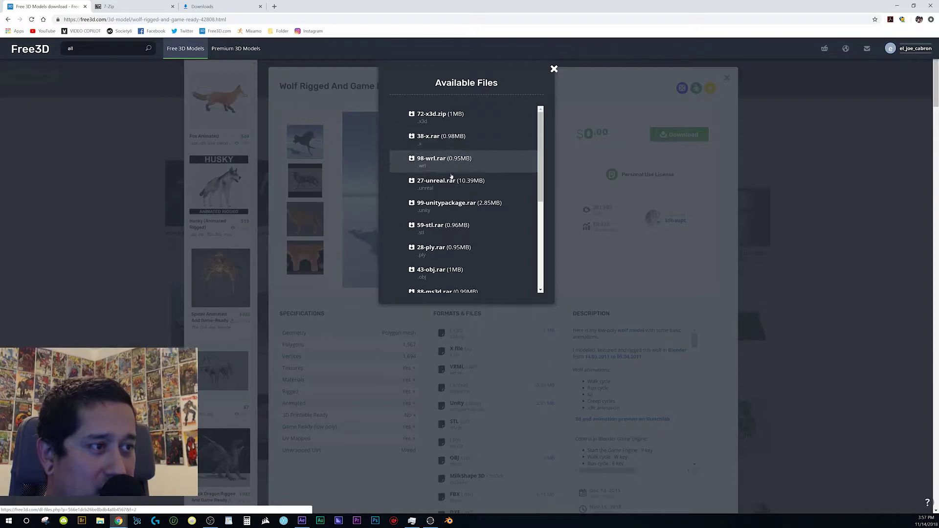
scroll(452, 193, "down", 2)
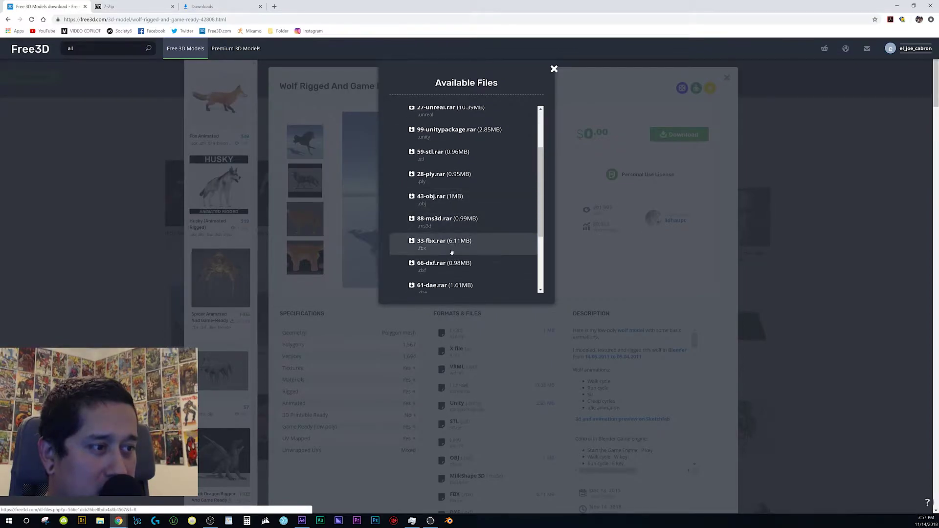
scroll(450, 269, "down", 2)
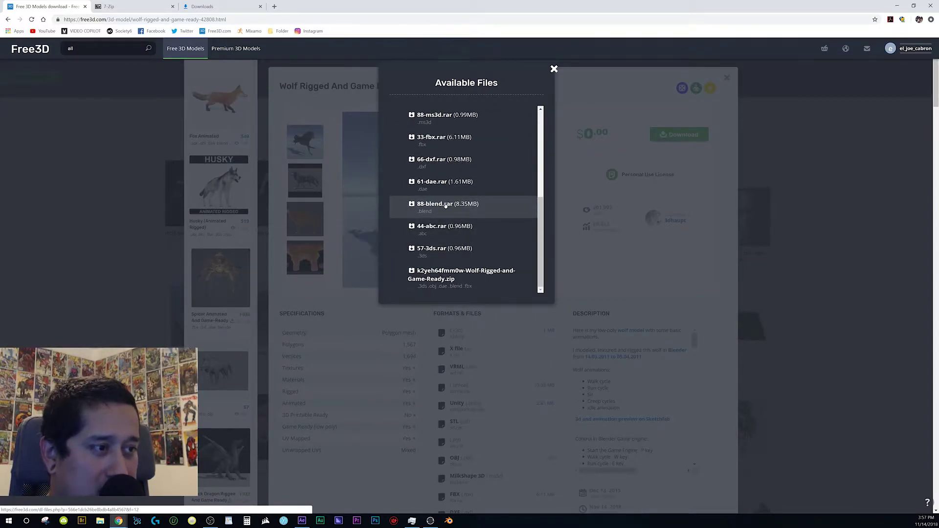
left_click(445, 206)
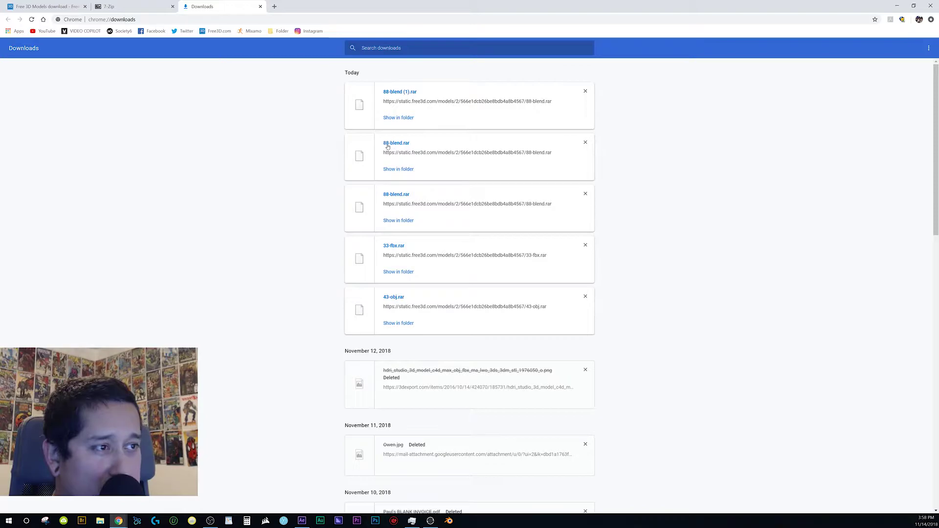
- Show the downloaded 88-blend (1).rar in its folder and view the 7-Zip website
left_click(404, 117)
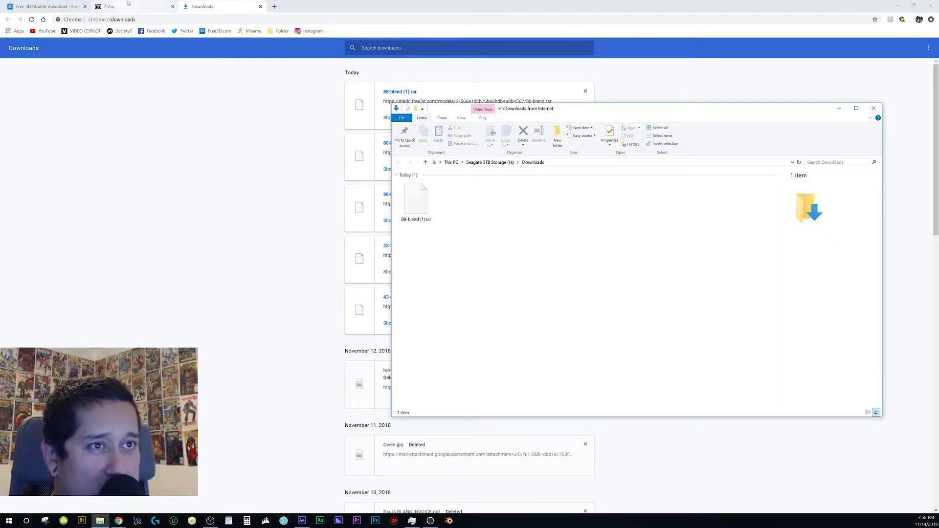
left_click(127, 4)
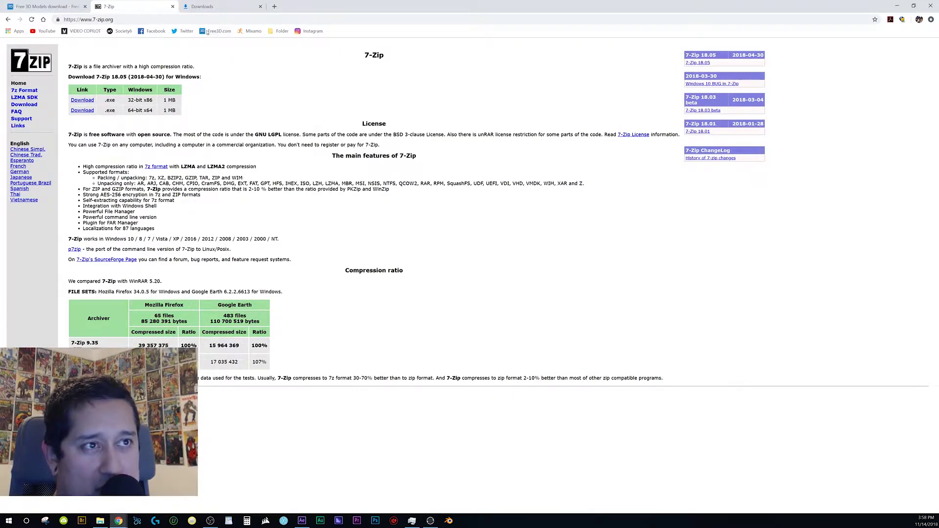
left_click(201, 6)
left_click(386, 118)
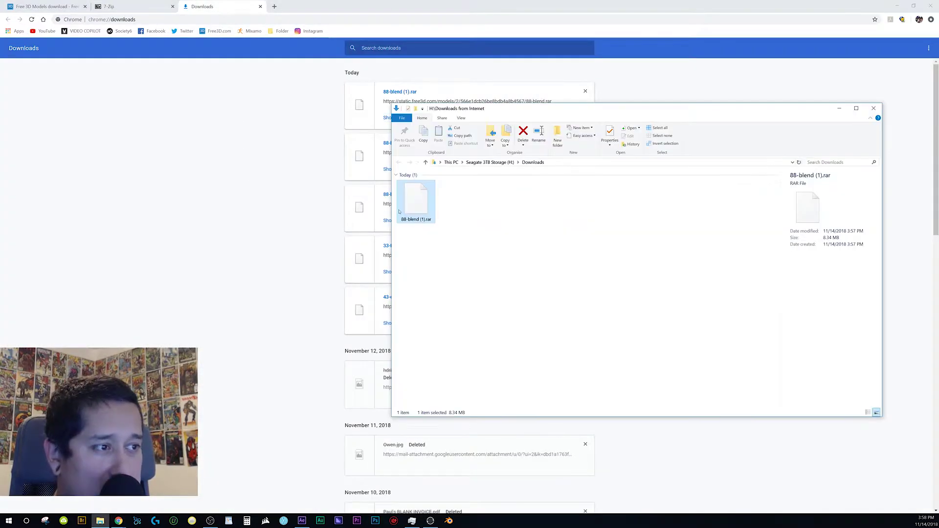
- Extract 88-blend (1).rar in place with 7-Zip and open Wolf_With_Baked_Action_Animations_For_Export.blend from the Blend folder in Blender
right_click(417, 203)
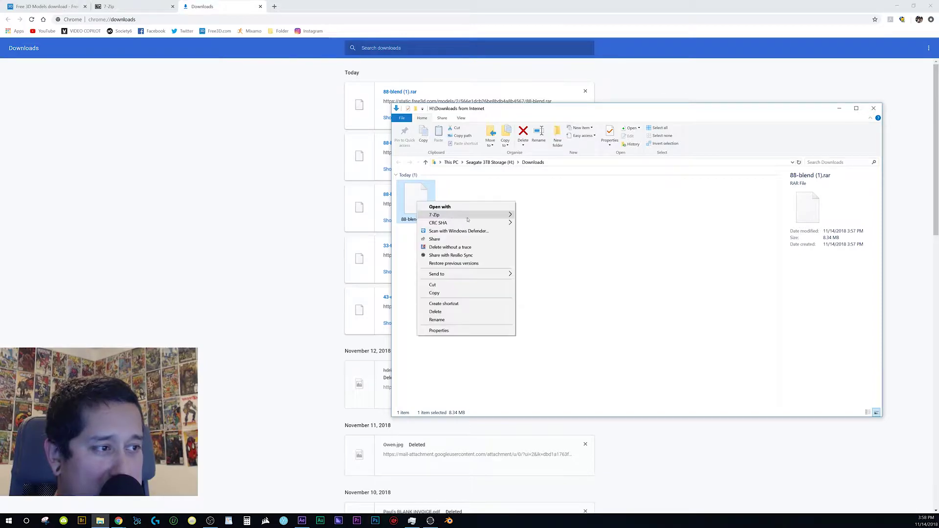
mouse_move(445, 217)
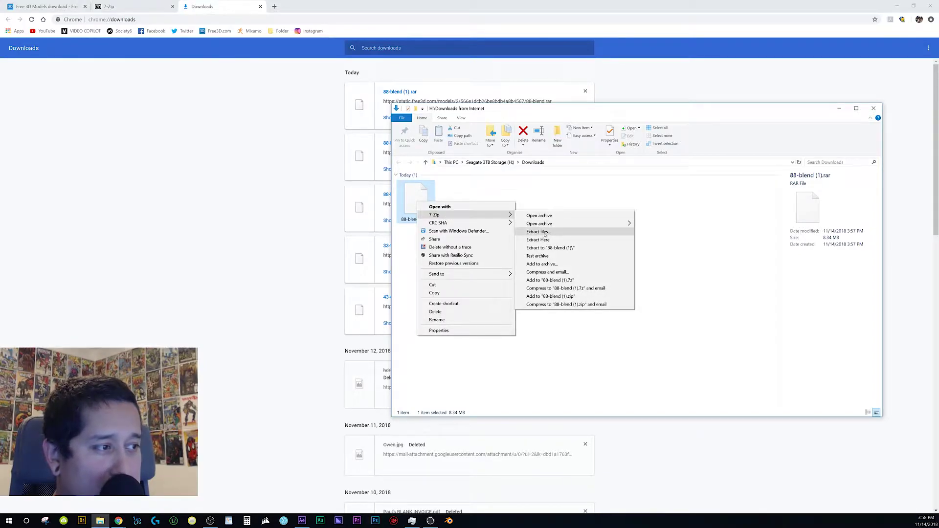
left_click(538, 239)
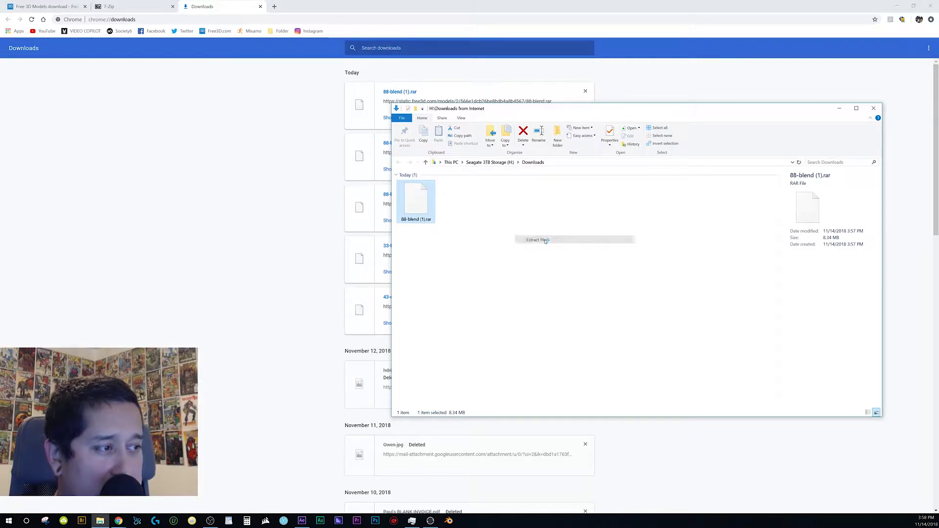
double_click(453, 210)
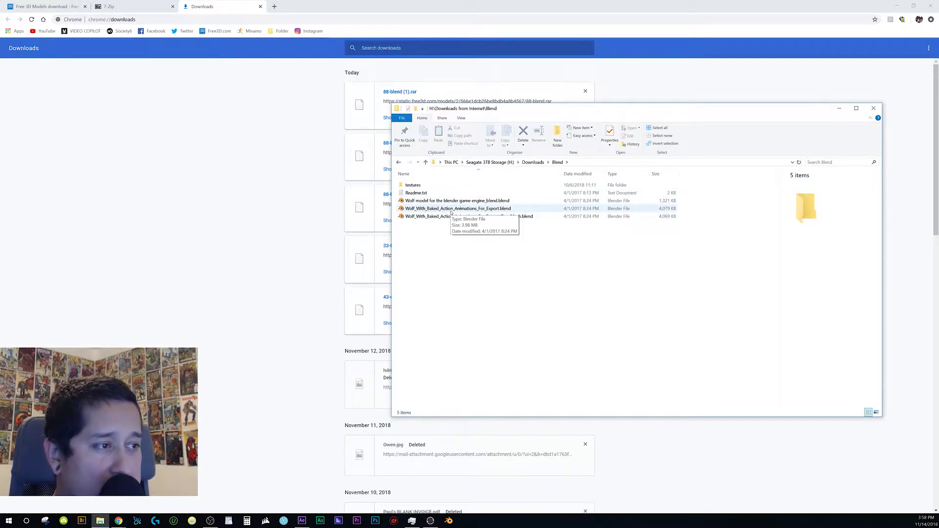
double_click(500, 210)
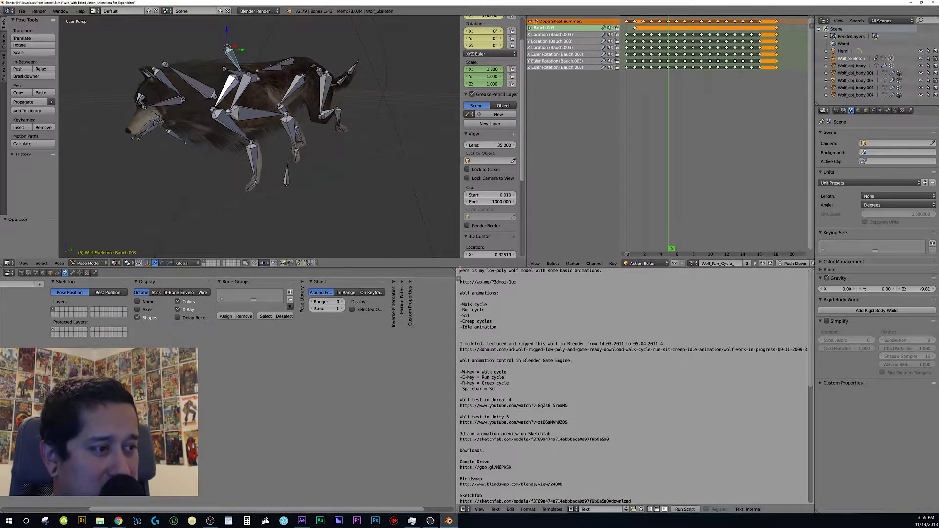
key("shift+Down")
key("shift+Down")
key("shift+Down")
key("shift+Down")
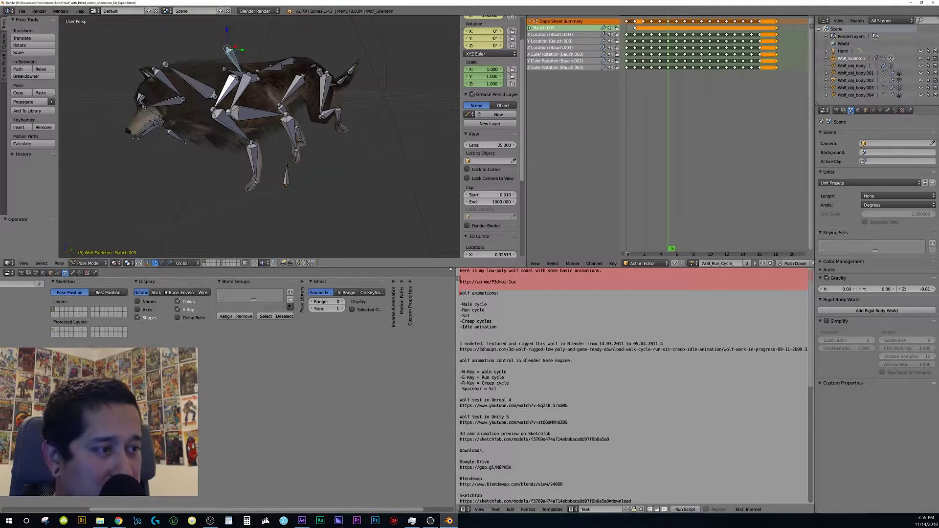
- Enlarge the 3D viewport downward and change the properties editor beneath it to a Timeline
left_click_drag(450, 268, 447, 325)
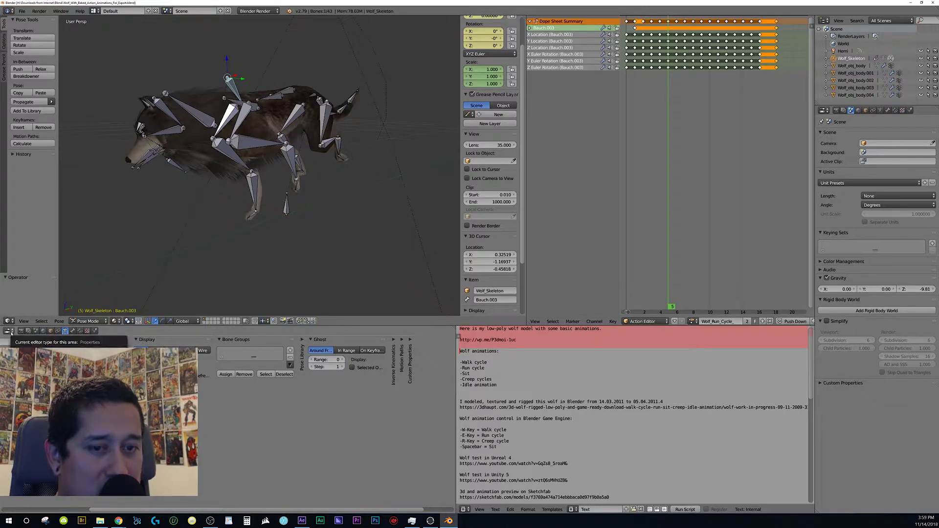
left_click(11, 332)
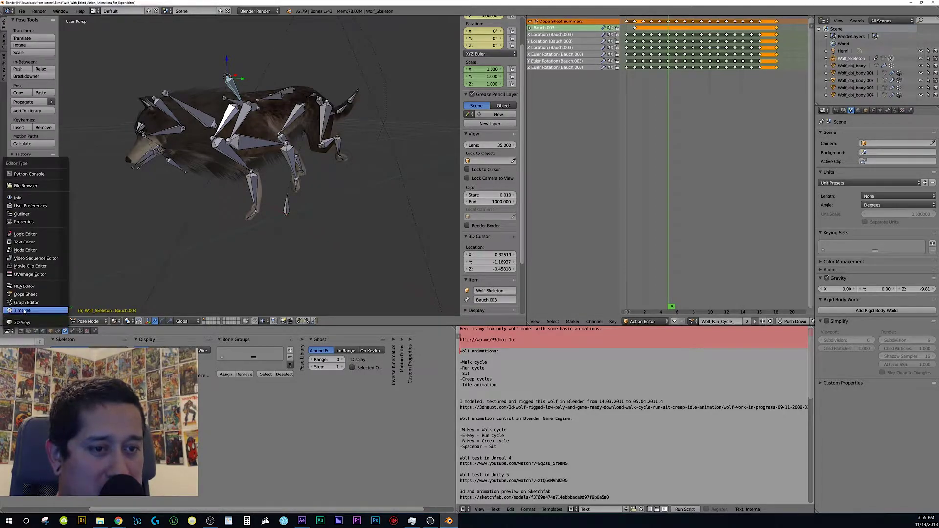
left_click(13, 307)
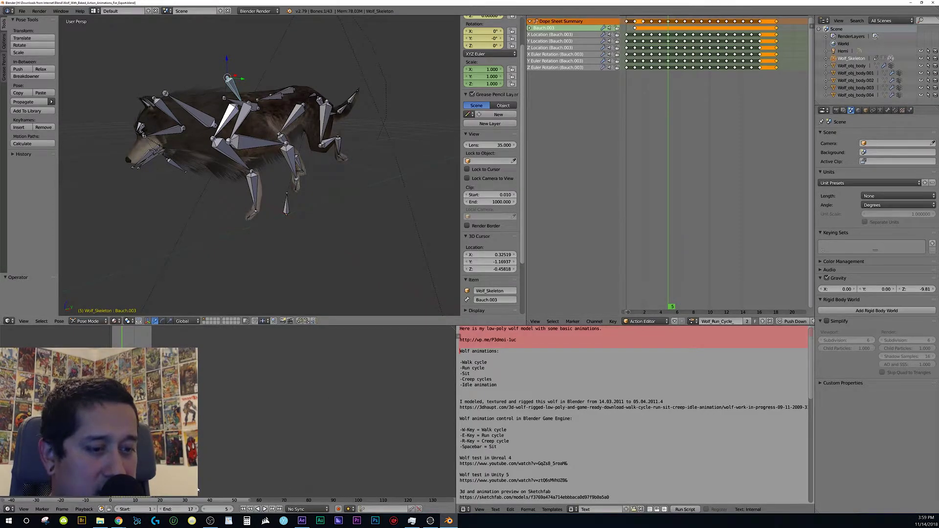
- Play back the wolf's run cycle, stop it, and display the scene's render settings to check frame range and rate
key("alt+a")
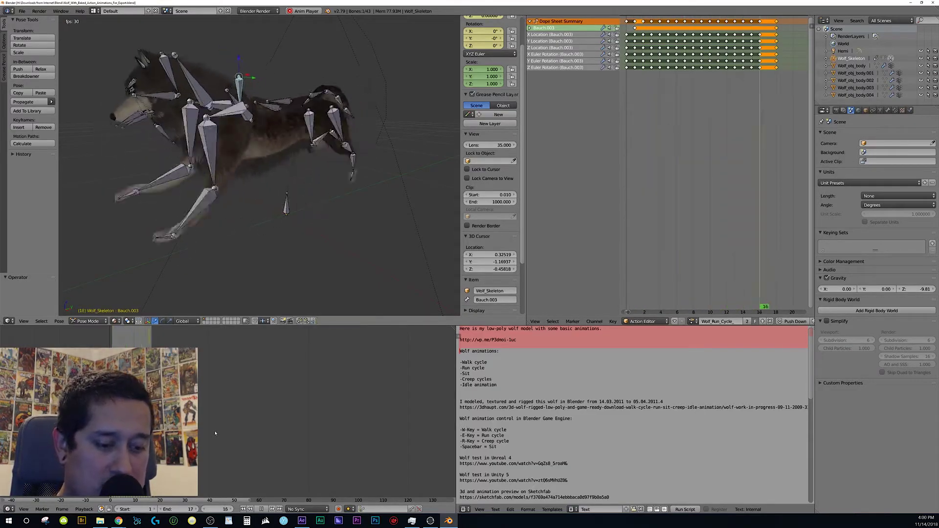
key("alt+a")
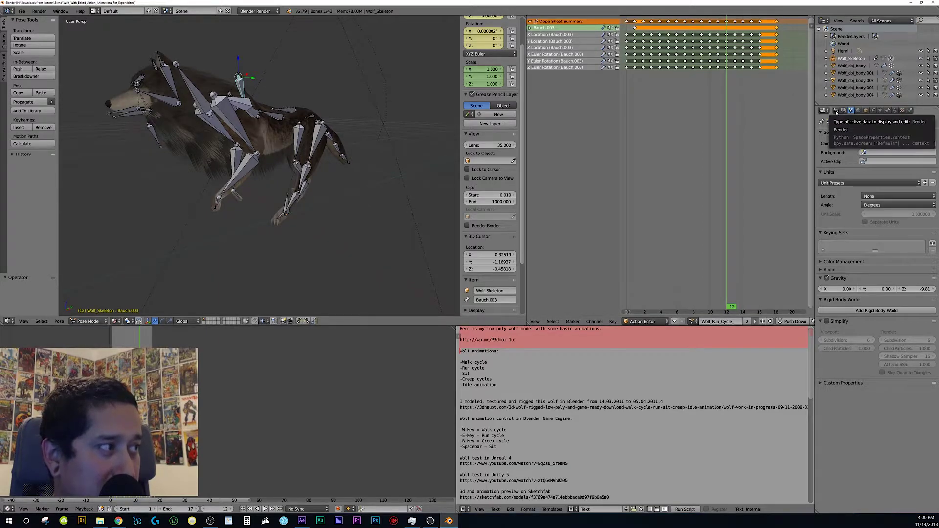
left_click(836, 111)
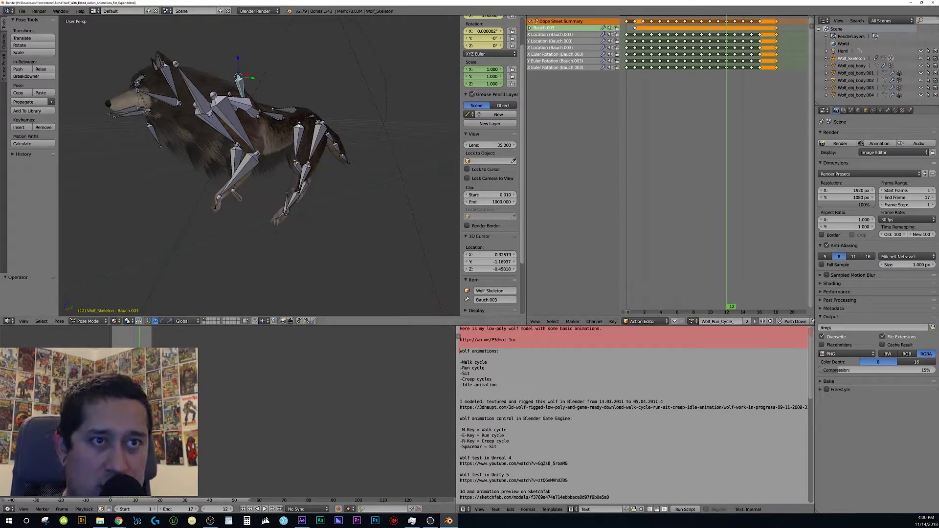
- Start a Wavefront OBJ export of the wolf and create a Wolf Tutorial folder on the Desktop as its destination
left_click(23, 12)
mouse_move(73, 158)
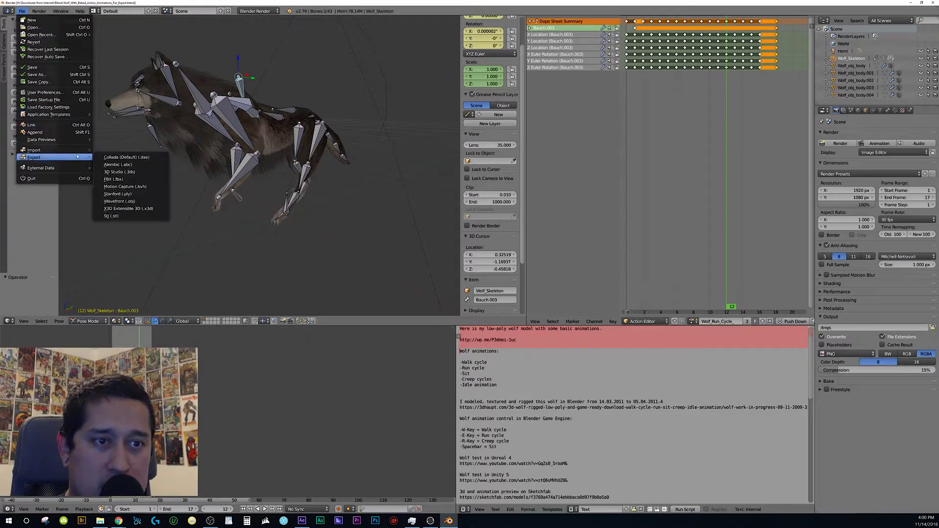
left_click(135, 202)
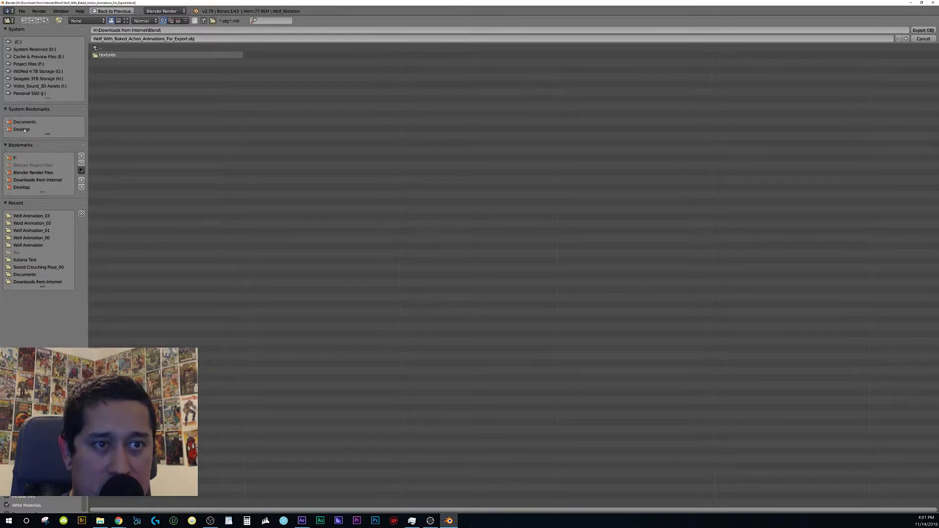
left_click_drag(47, 134, 47, 176)
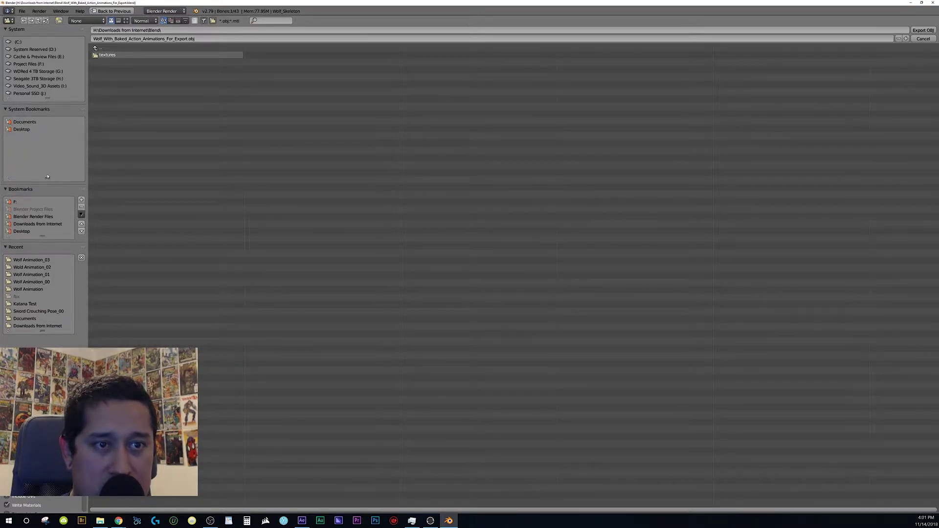
left_click(21, 231)
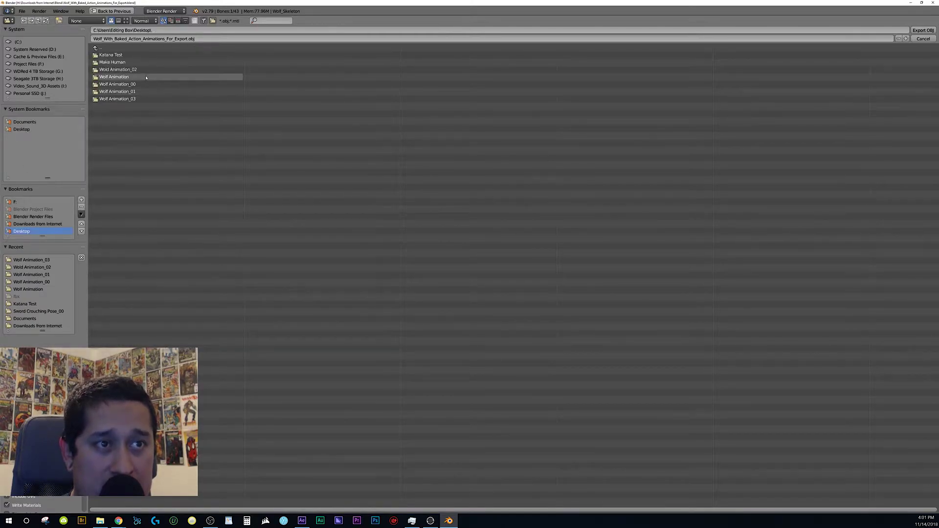
left_click(59, 20)
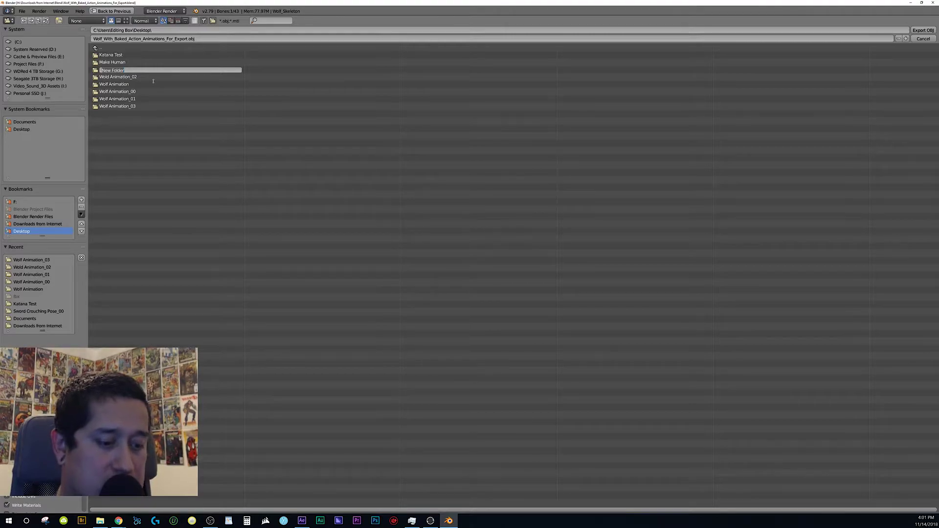
type("Wolf Tutorial")
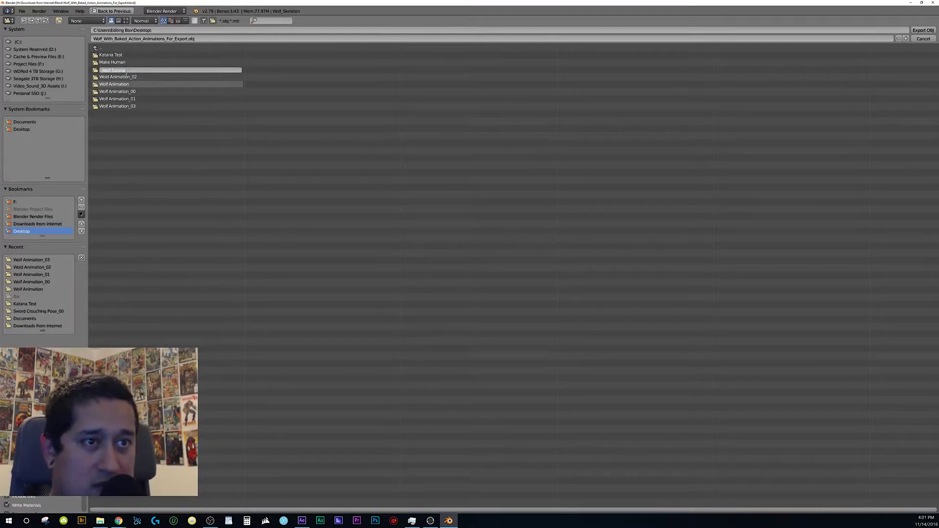
key("Return")
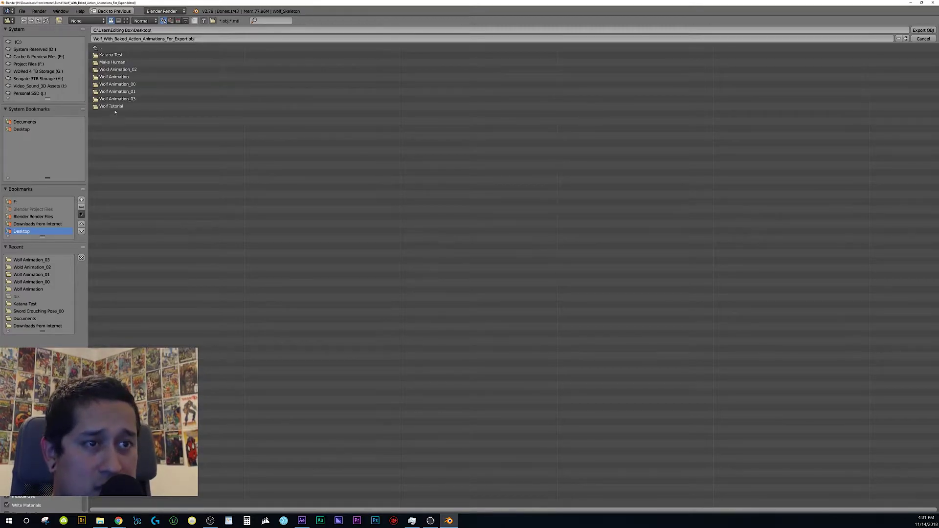
left_click(116, 107)
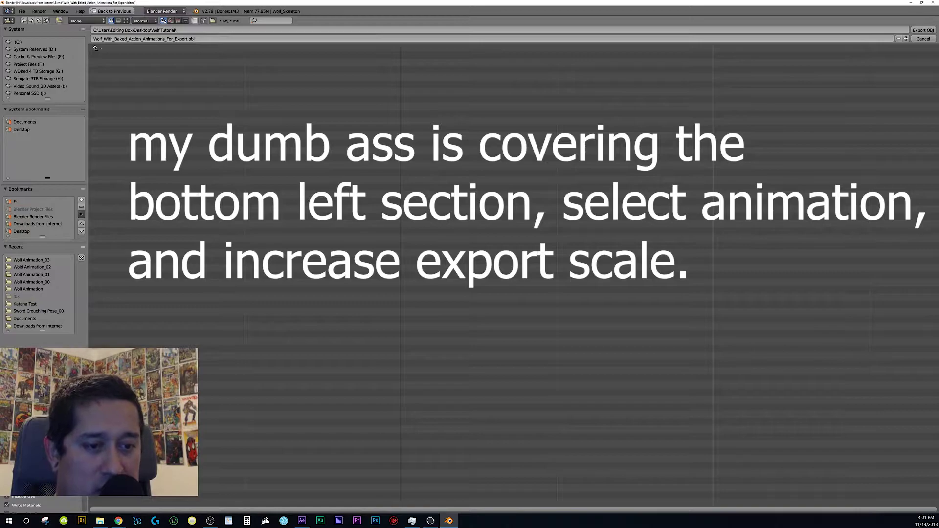
- Export the run cycle as an animated OBJ sequence named Wolf with the scale set to 100
scroll(41, 504, "down", 5)
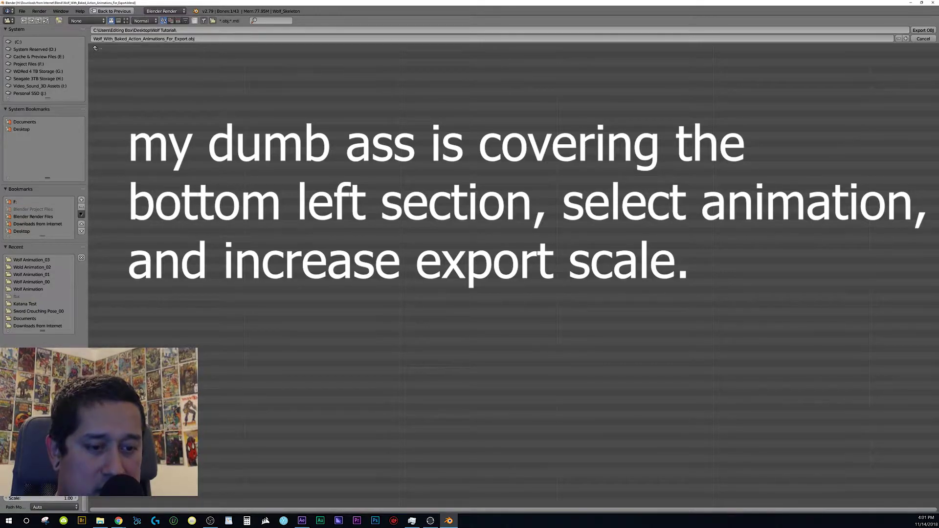
left_click(42, 498)
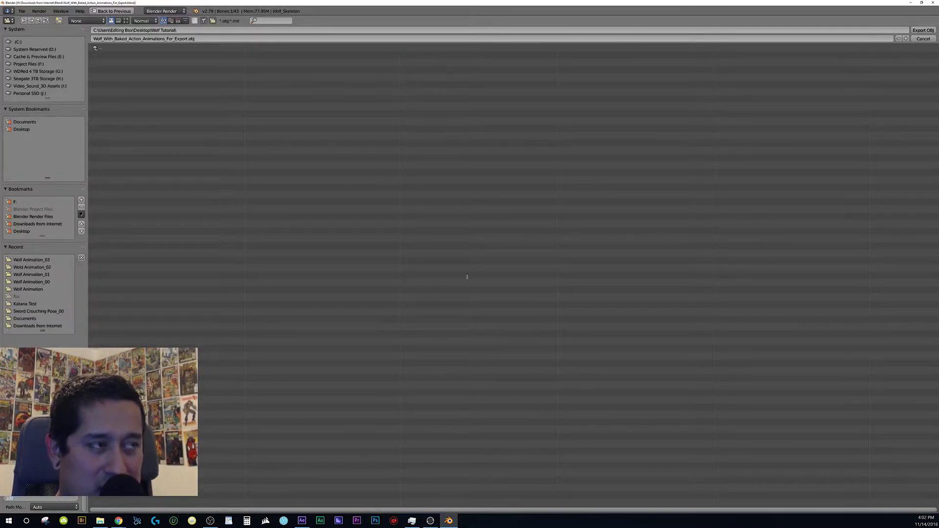
left_click(225, 38)
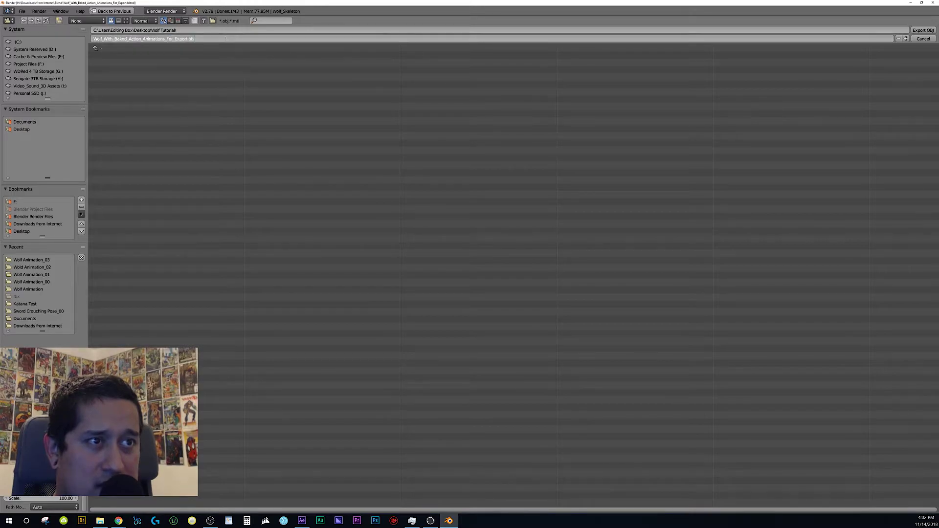
key("BackSpace")
key("BackSpace")
key("BackSpace")
key("BackSpace")
key("BackSpace")
key("BackSpace")
key("BackSpace")
key("BackSpace")
key("BackSpace")
key("BackSpace")
key("BackSpace")
key("BackSpace")
key("BackSpace")
key("BackSpace")
key("BackSpace")
key("BackSpace")
key("BackSpace")
key("BackSpace")
key("BackSpace")
key("BackSpace")
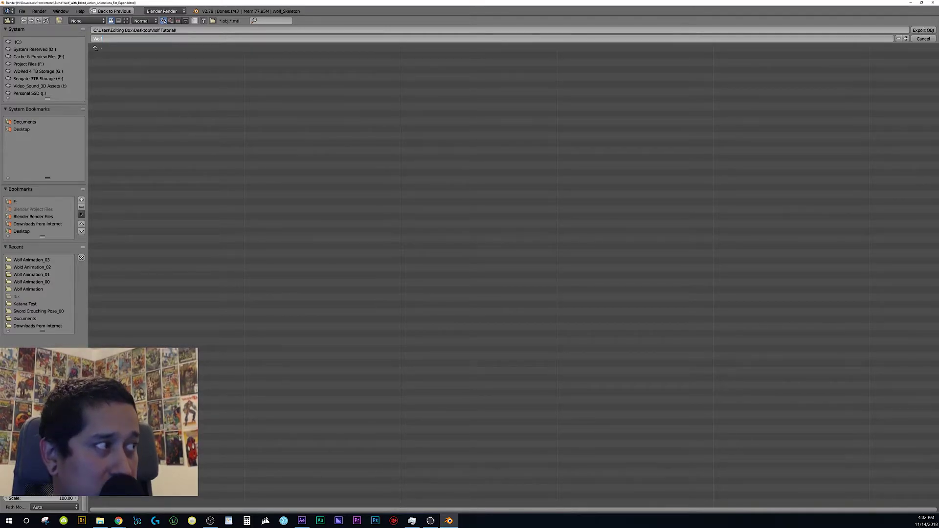
key("Return")
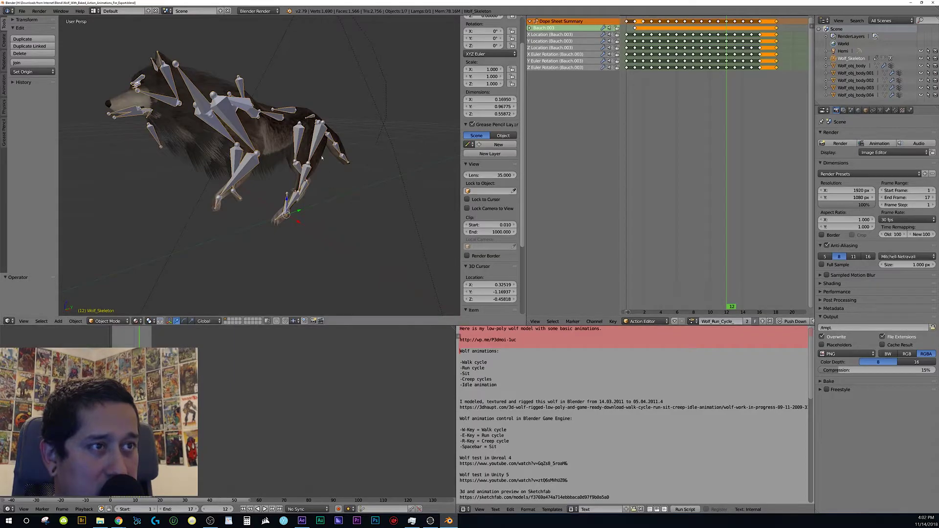
- Switch to After Effects and add a solid named E3D to the Wolf Tutorial composition
left_click(910, 3)
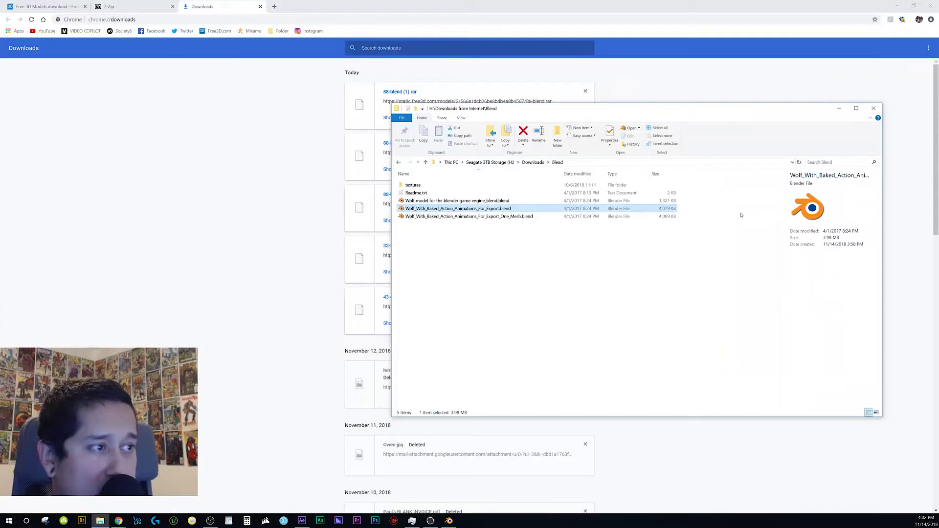
left_click(839, 109)
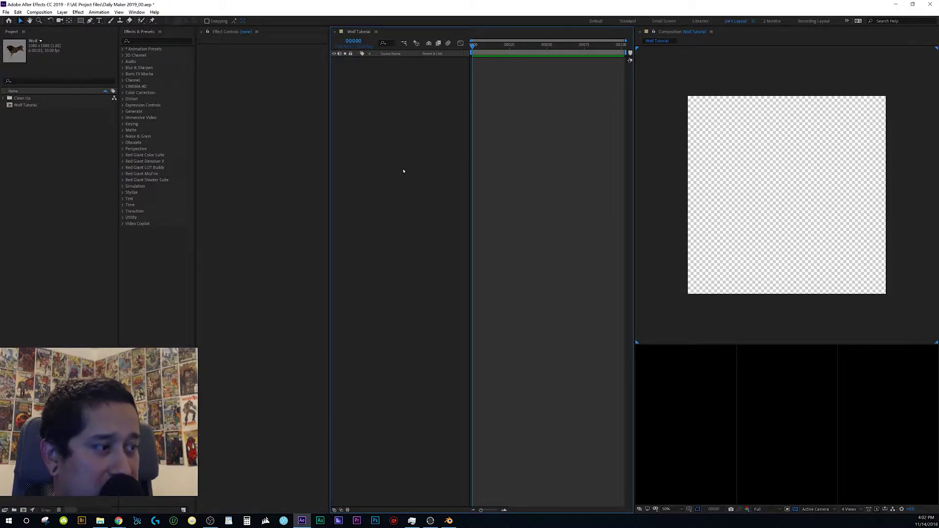
right_click(403, 171)
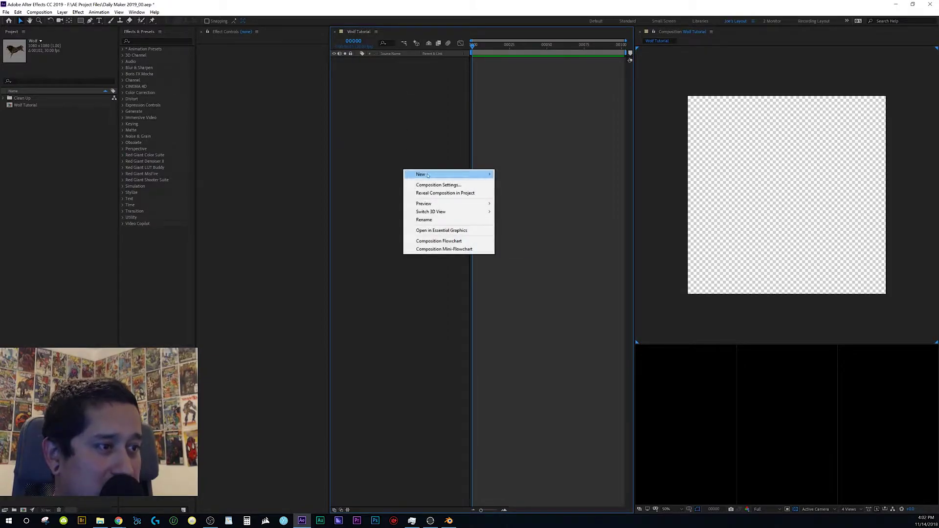
mouse_move(440, 175)
left_click(509, 194)
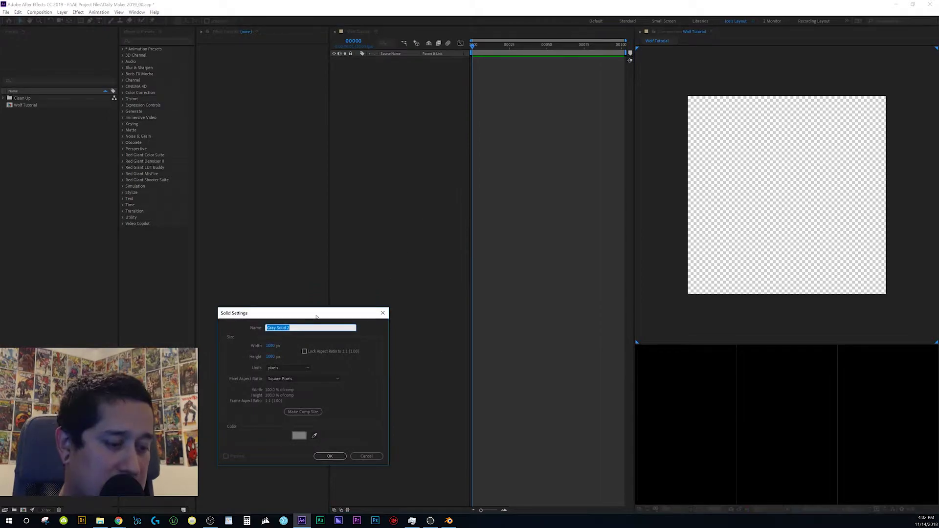
type("E3D")
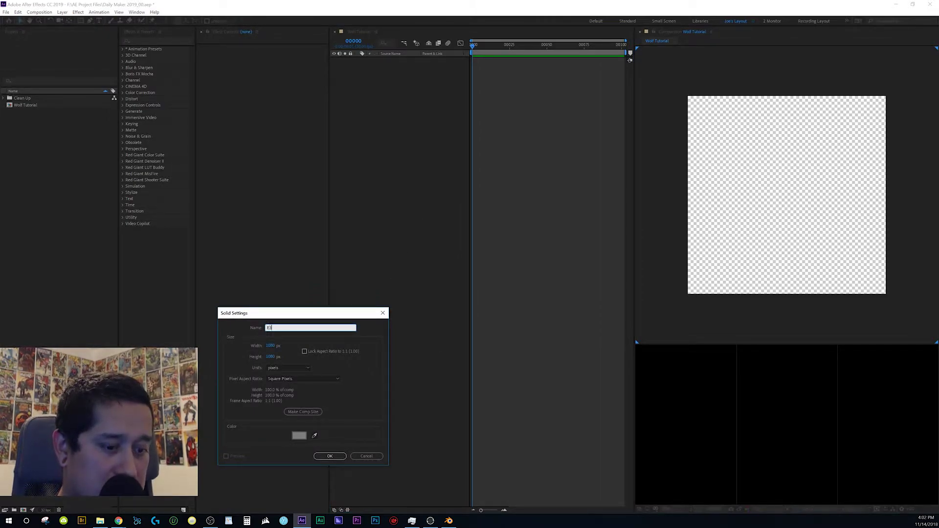
left_click(330, 455)
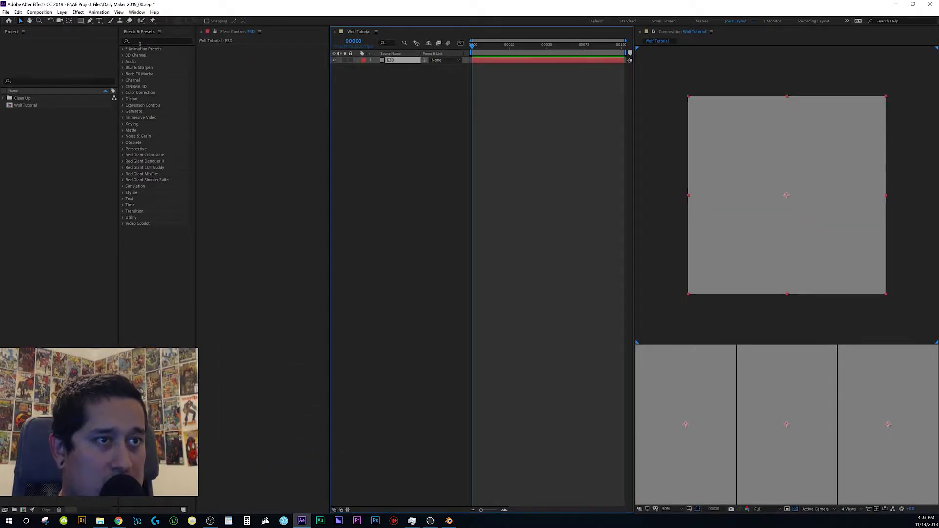
- Apply the Video Copilot Element effect to the E3D solid and open its Scene Setup
left_click(140, 42)
left_click(125, 224)
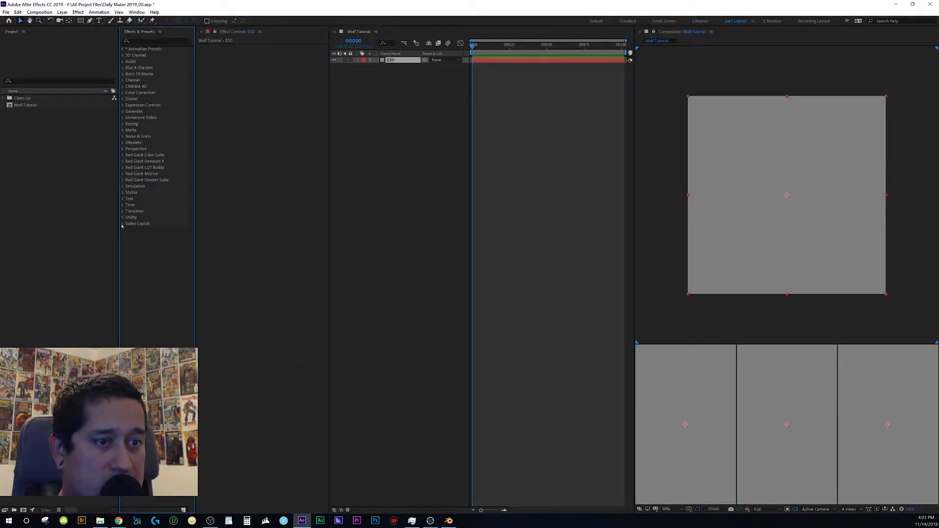
left_click_drag(143, 231, 290, 233)
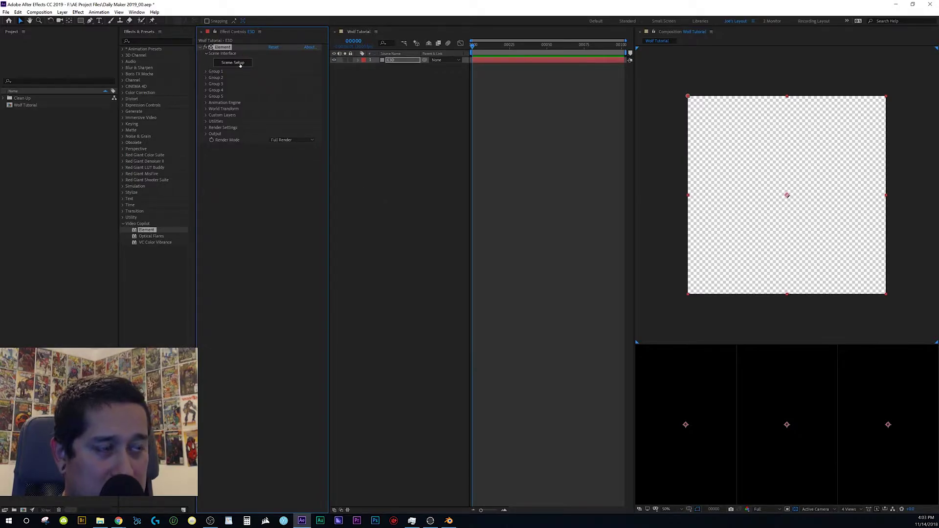
left_click(233, 62)
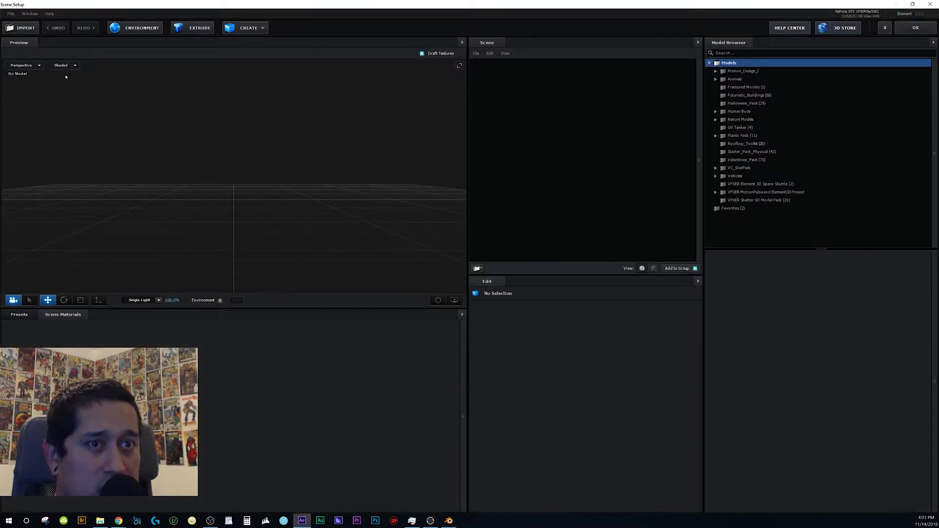
- Import the OBJ files in the Wolf Tutorial folder as a 3D sequence starting from Wolf_000001.obj, keeping the default import preferences
left_click(11, 14)
mouse_move(44, 24)
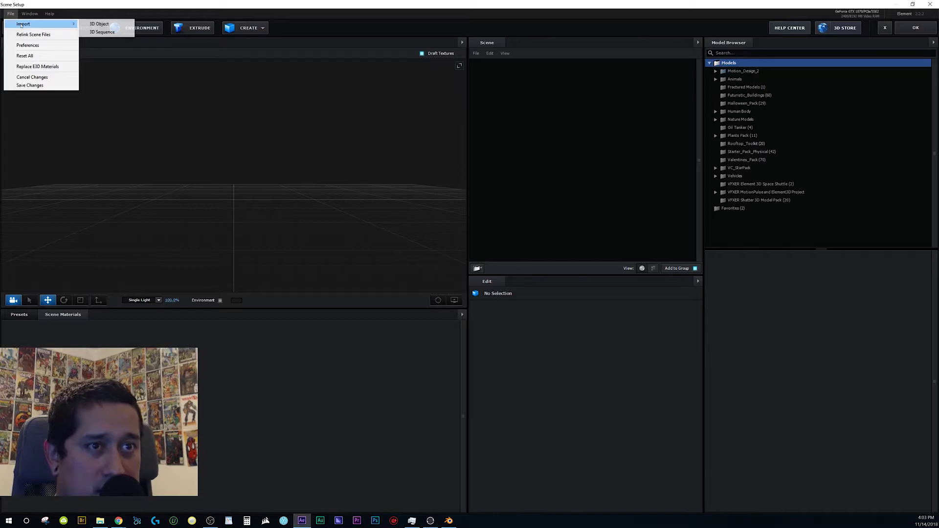
left_click(98, 33)
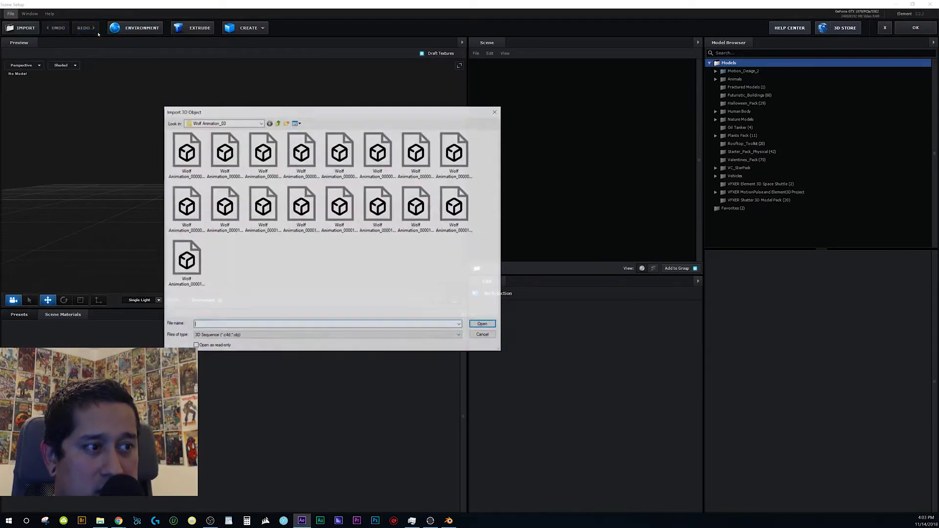
double_click(264, 150)
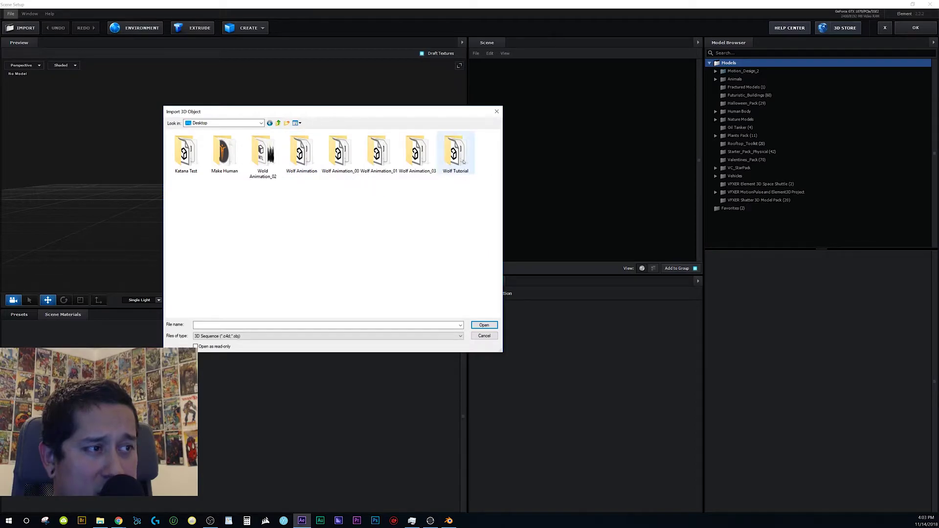
double_click(450, 153)
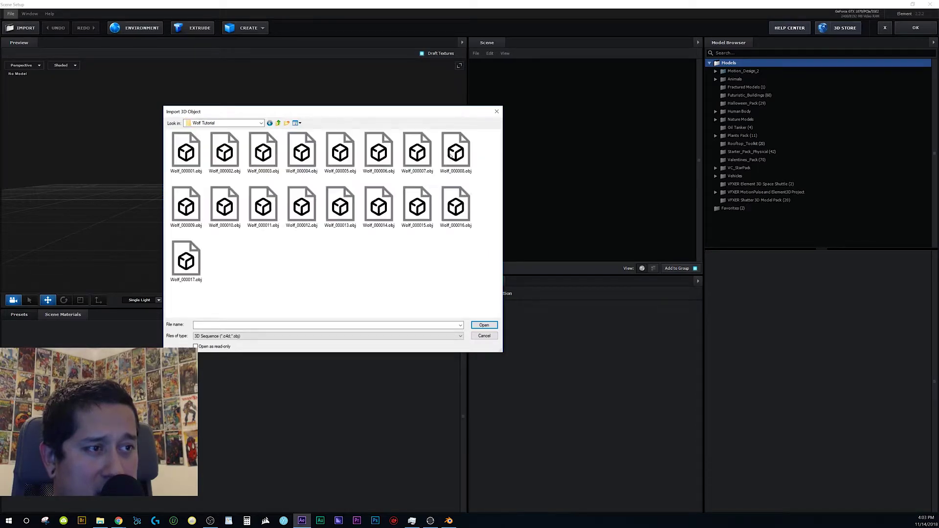
left_click(185, 153)
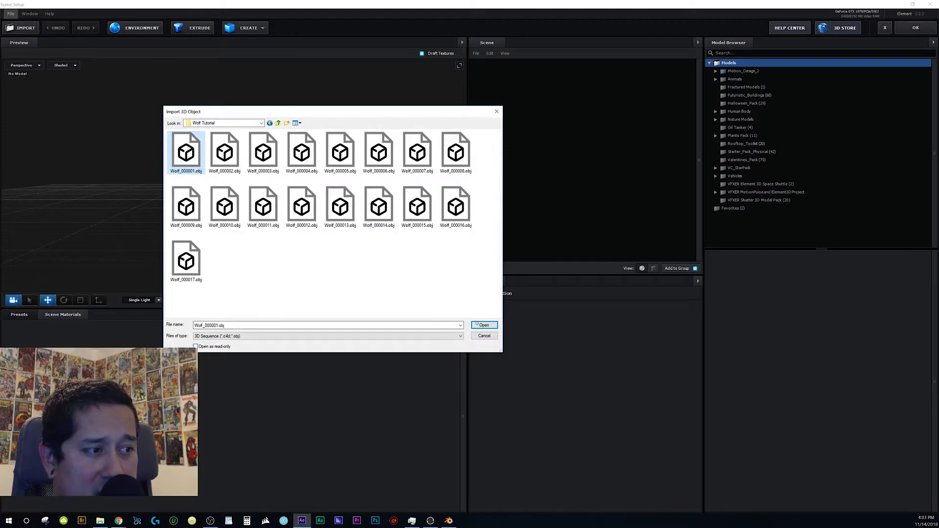
double_click(186, 154)
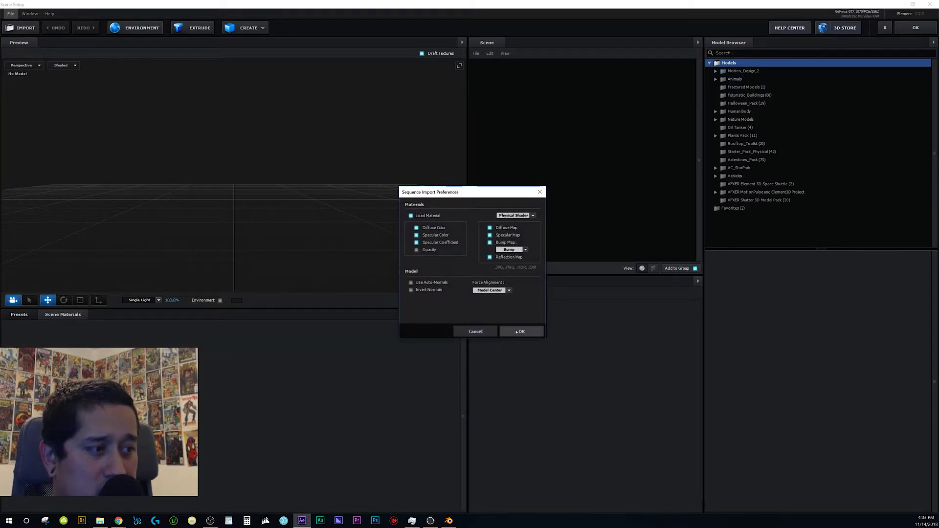
left_click(521, 332)
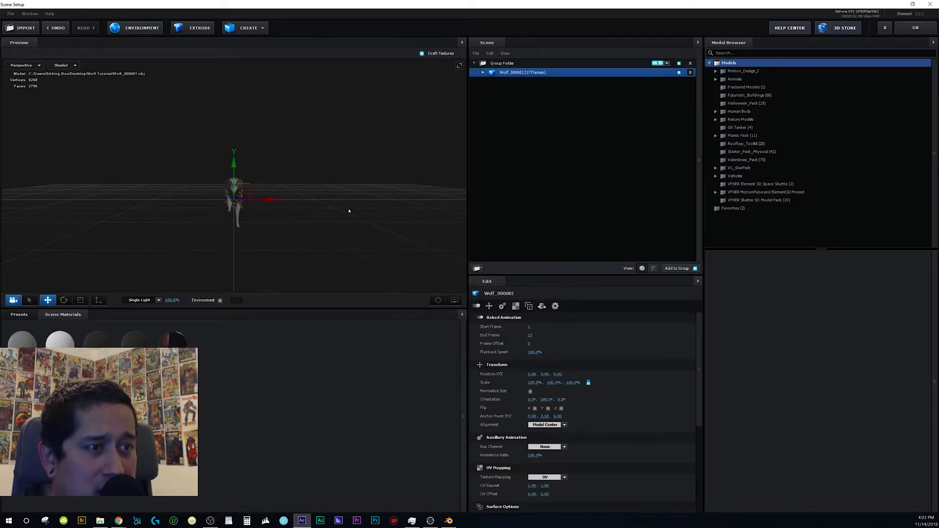
- Examine the imported wolf from several angles and compare its materials with the original model in Blender
left_click_drag(316, 196, 170, 171)
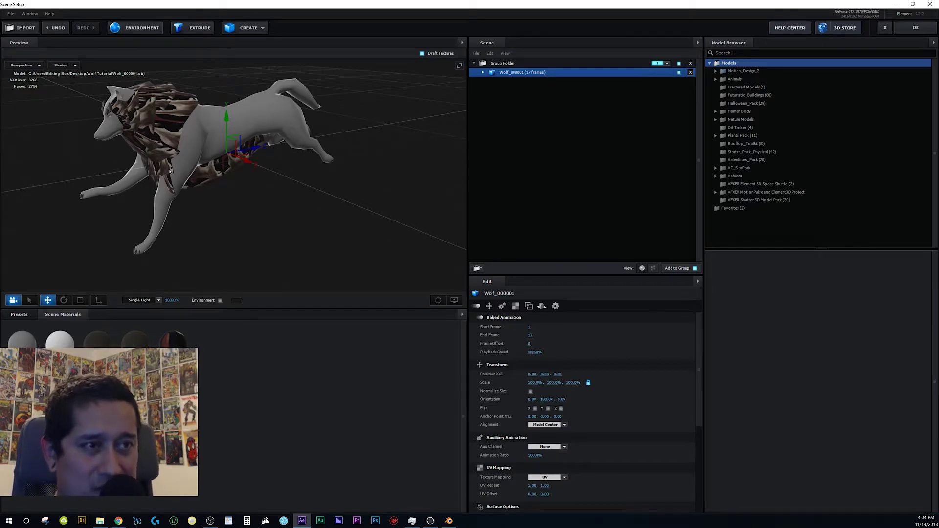
left_click_drag(221, 191, 214, 117)
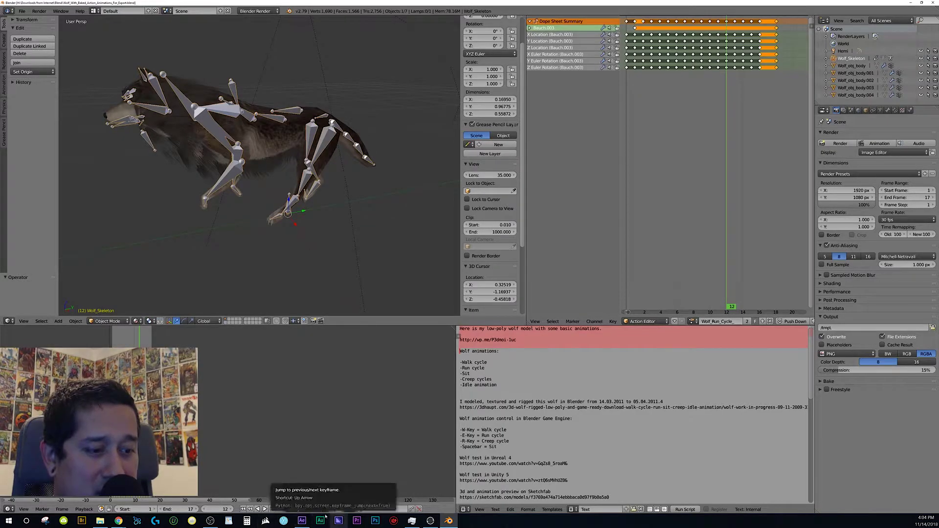
left_click(301, 521)
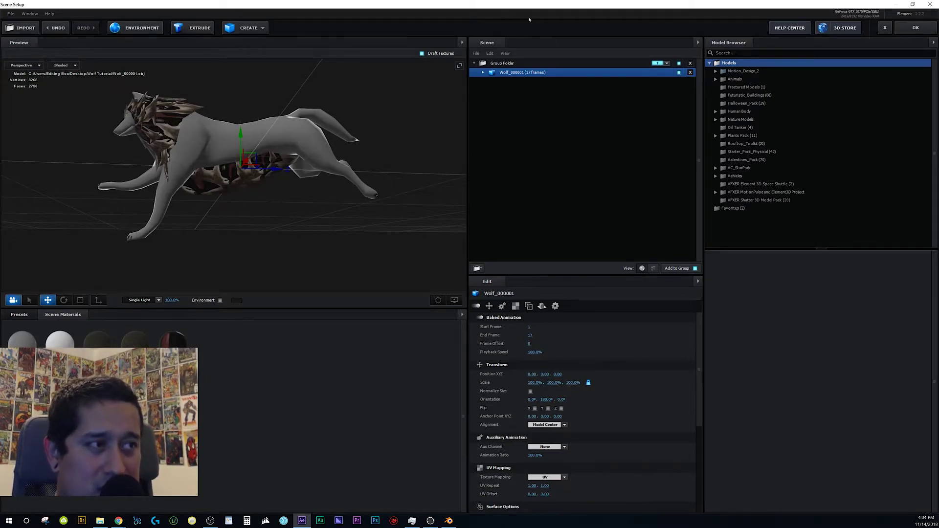
- Open the textures folder inside the downloaded Blend folder to view the wolf's texture images
key("alt+Tab")
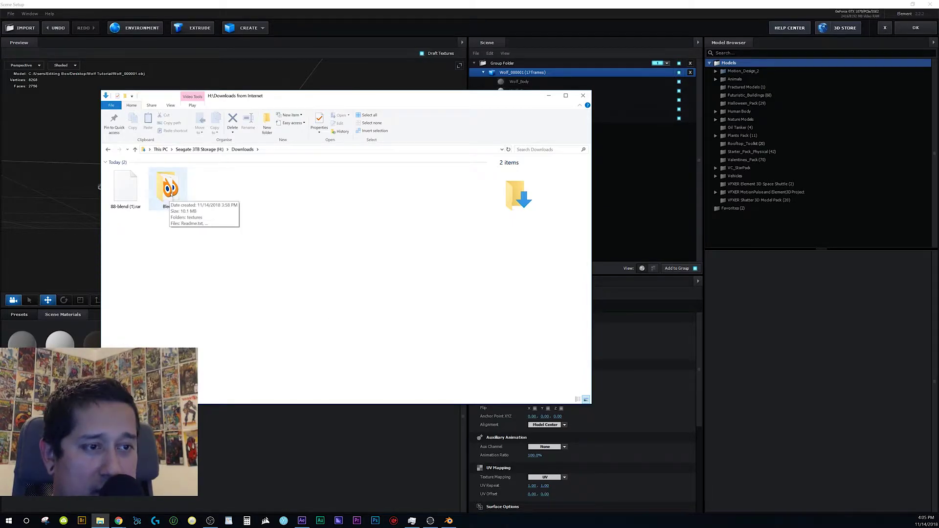
double_click(171, 193)
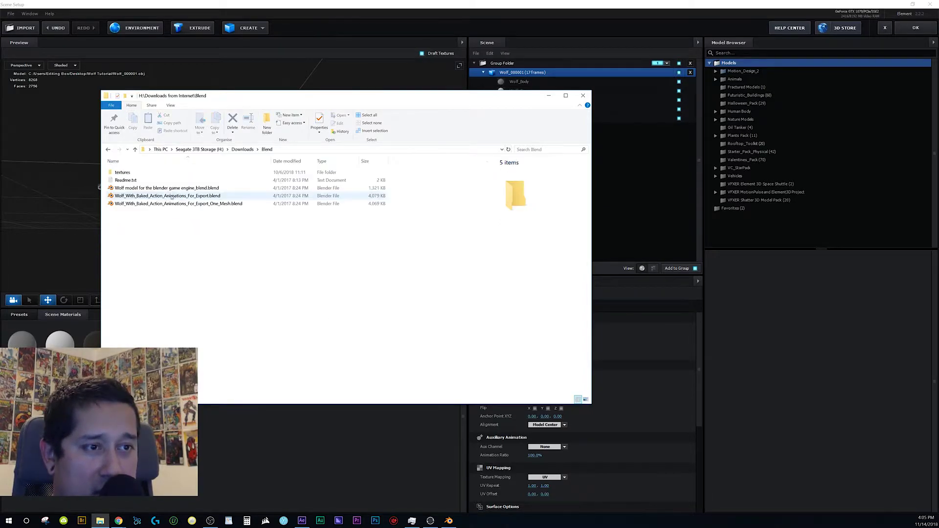
double_click(123, 172)
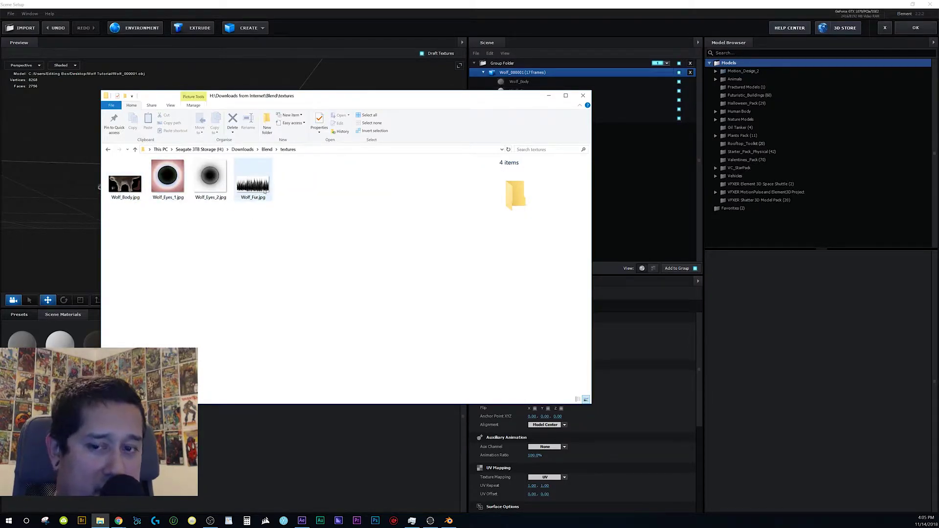
- Assign Wolf_Body.jpg from the textures folder as the diffuse texture of the Wolf_Body material
left_click_drag(367, 96, 333, 56)
left_click(521, 82)
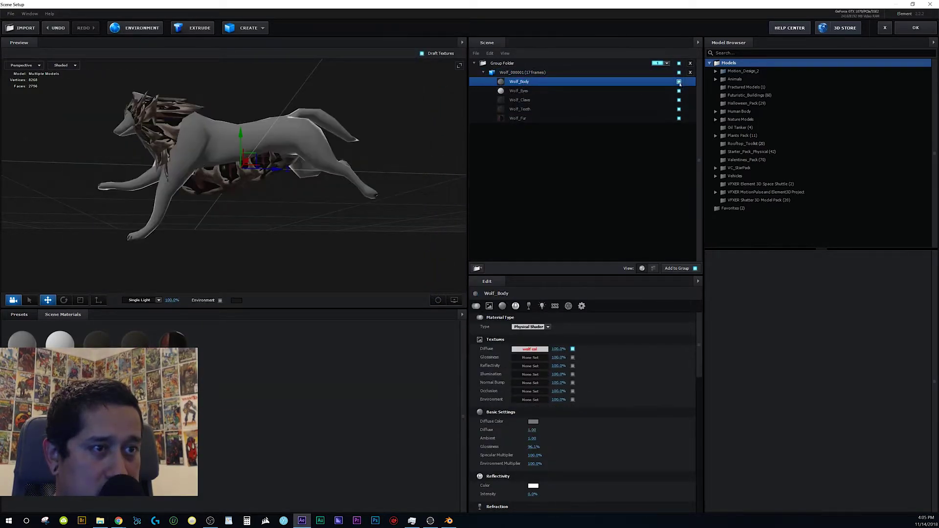
key("alt+Tab")
left_click(90, 143)
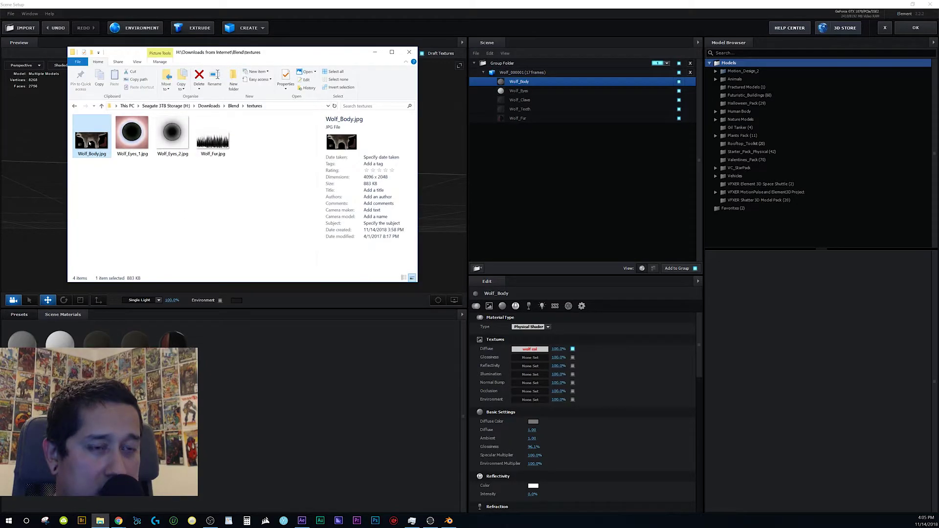
left_click_drag(85, 143, 533, 350)
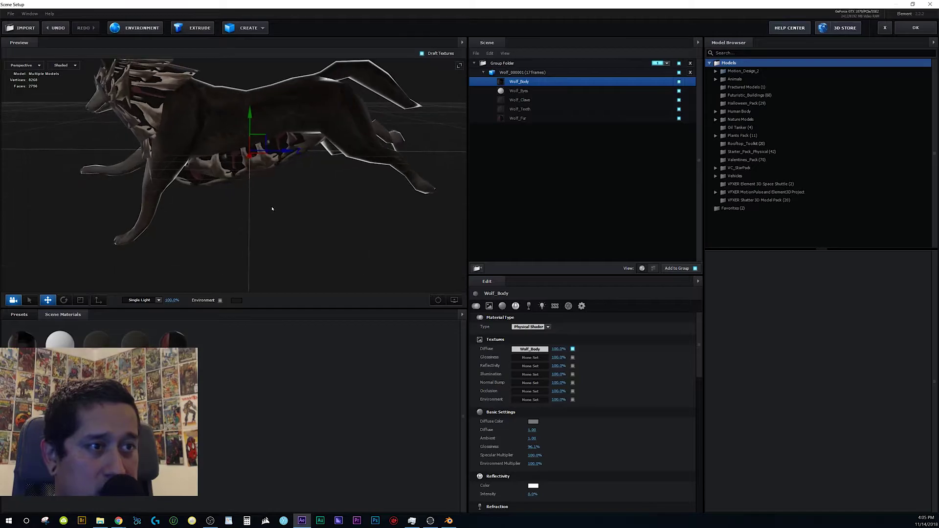
- Reduce the Wolf_Body material's shine by setting glossiness to 0%, specular multiplier to 50% and environment multiplier to about 2%
left_click_drag(295, 222, 305, 154)
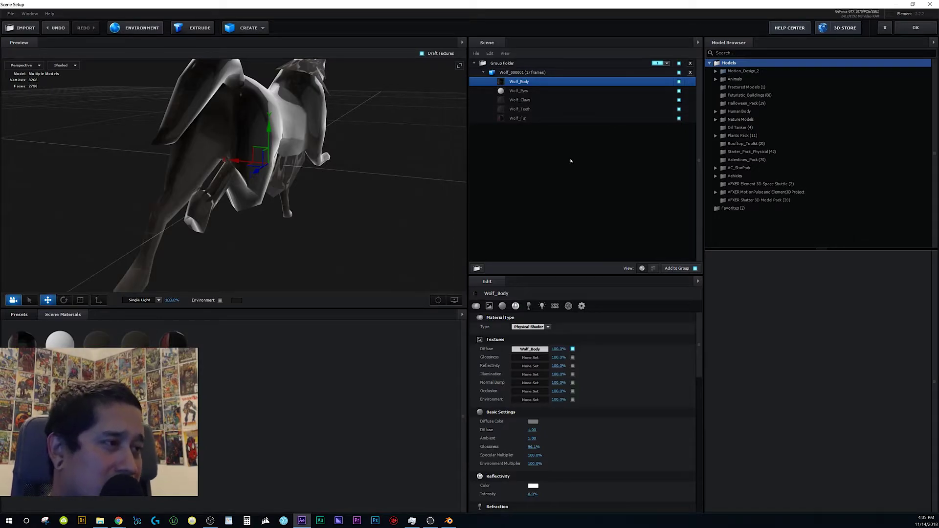
scroll(643, 367, "down", 3)
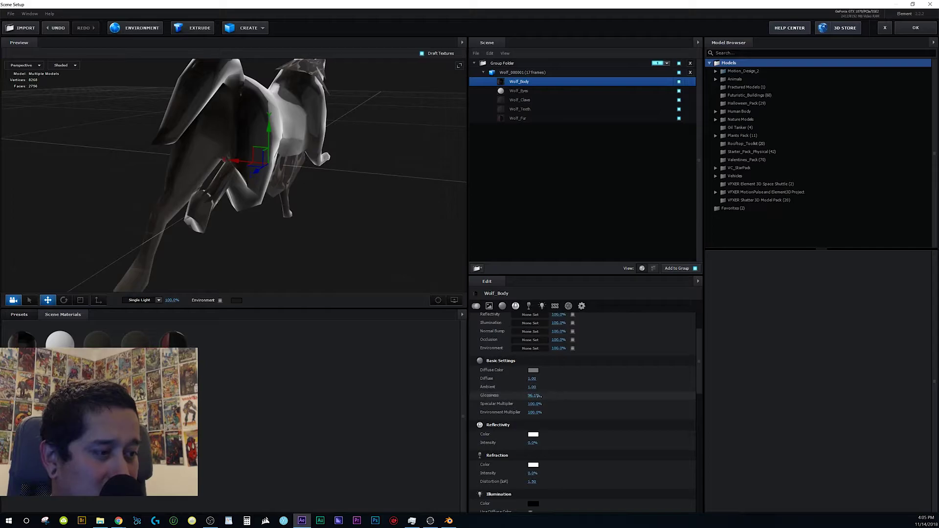
left_click_drag(534, 395, 506, 397)
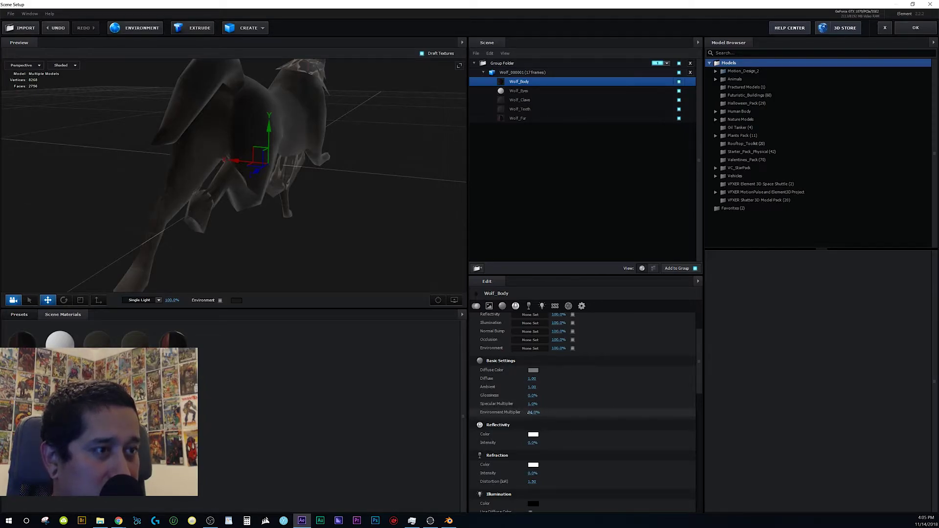
left_click_drag(515, 412, 503, 412)
type("50")
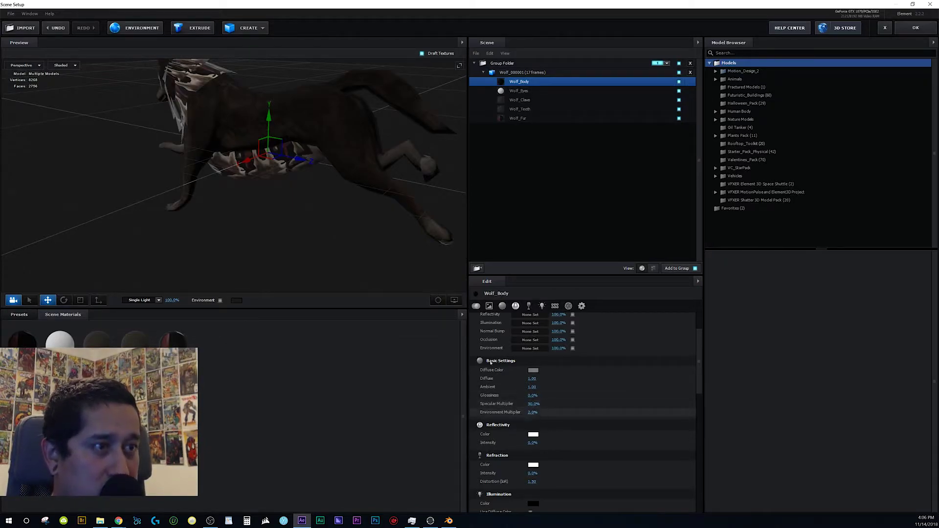
left_click_drag(312, 222, 274, 220)
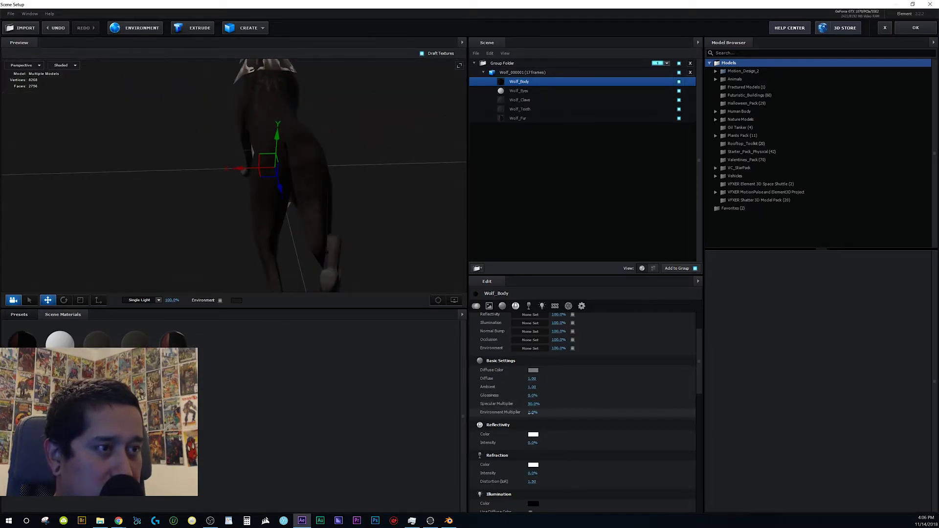
left_click_drag(147, 222, 434, 141)
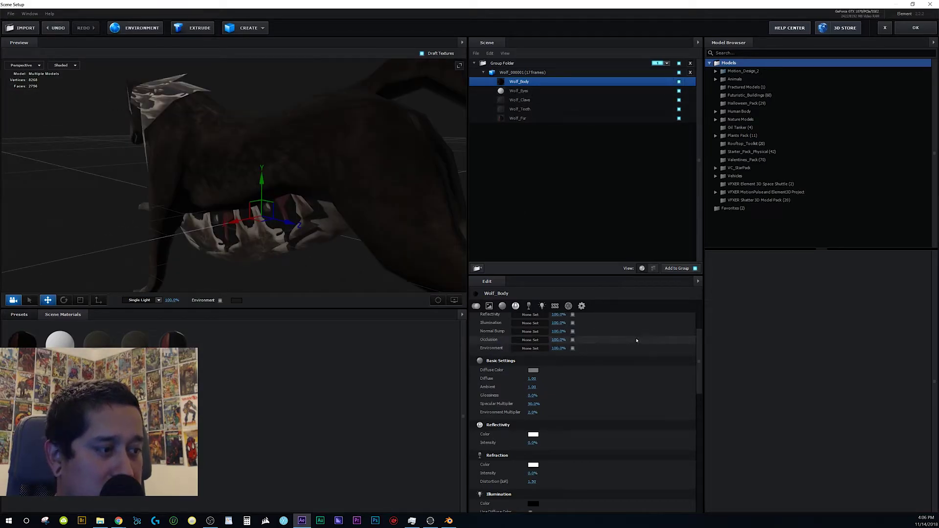
- Assign Wolf_Body.jpg as the Wolf_Body material's normal bump texture, enable it and set its strength to about 67%
scroll(636, 340, "up", 1)
left_click(100, 520)
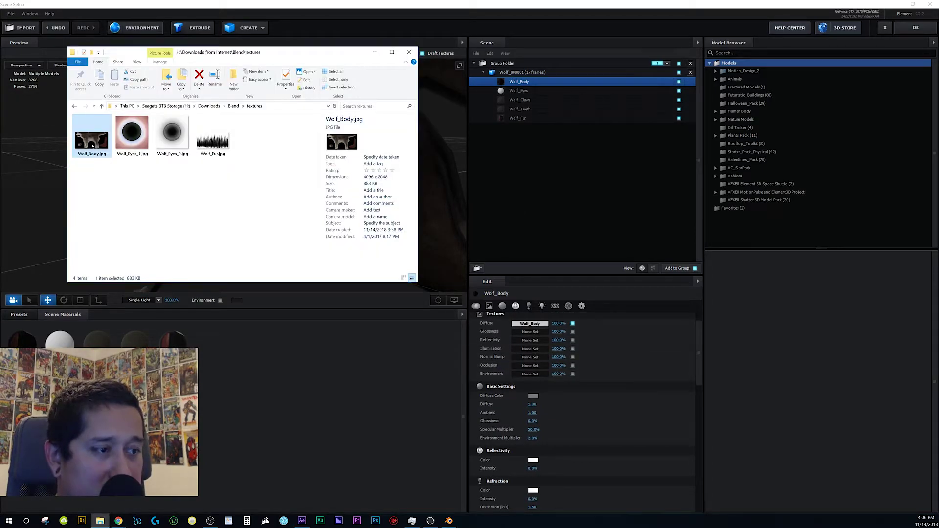
left_click_drag(92, 145, 528, 360)
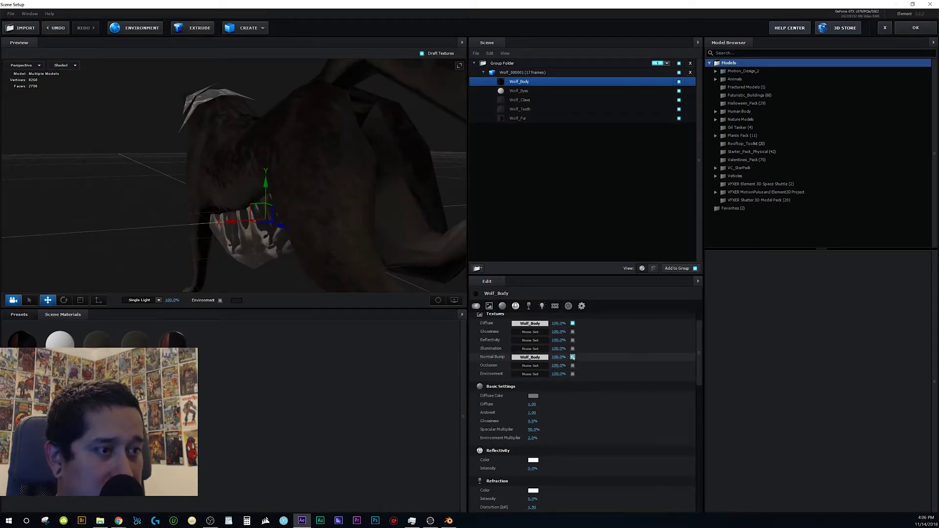
left_click(572, 357)
left_click_drag(120, 220, 186, 232)
left_click_drag(558, 357, 538, 357)
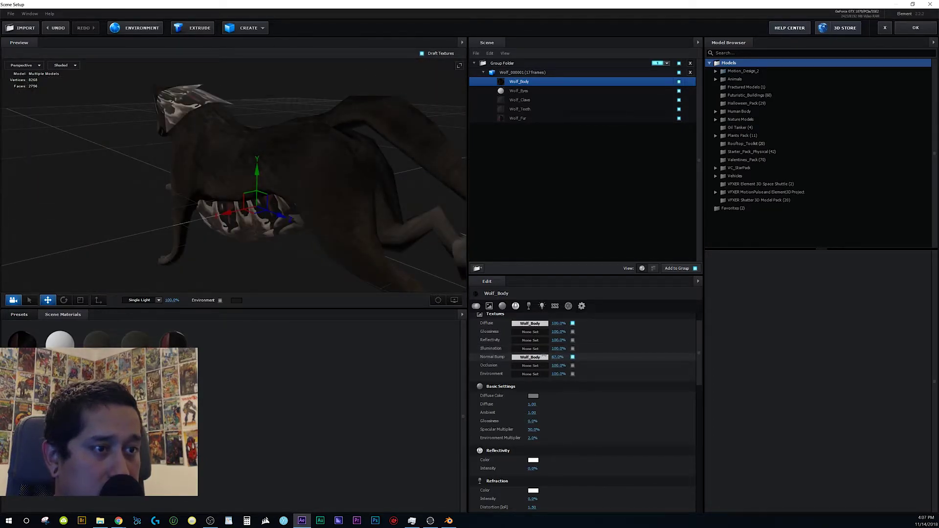
left_click_drag(78, 234, 110, 132)
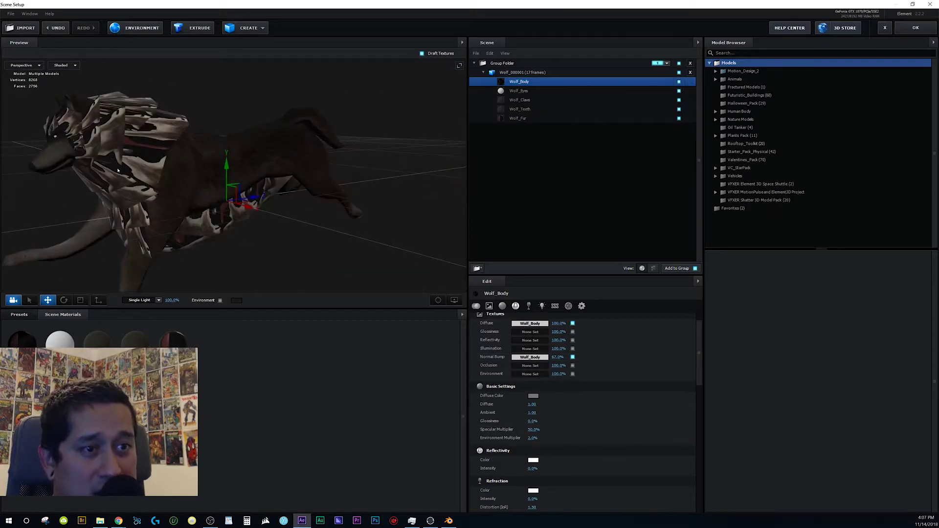
left_click_drag(217, 249, 245, 119)
left_click_drag(337, 212, 118, 154)
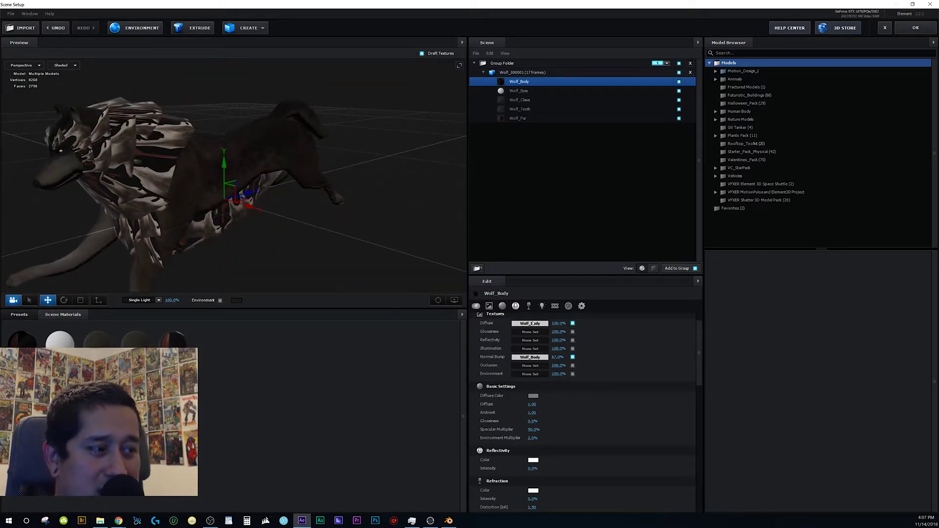
- Replace the diffuse texture of the Wolf_Fur material with Wolf_Fur.jpg from the textures folder
left_click(528, 119)
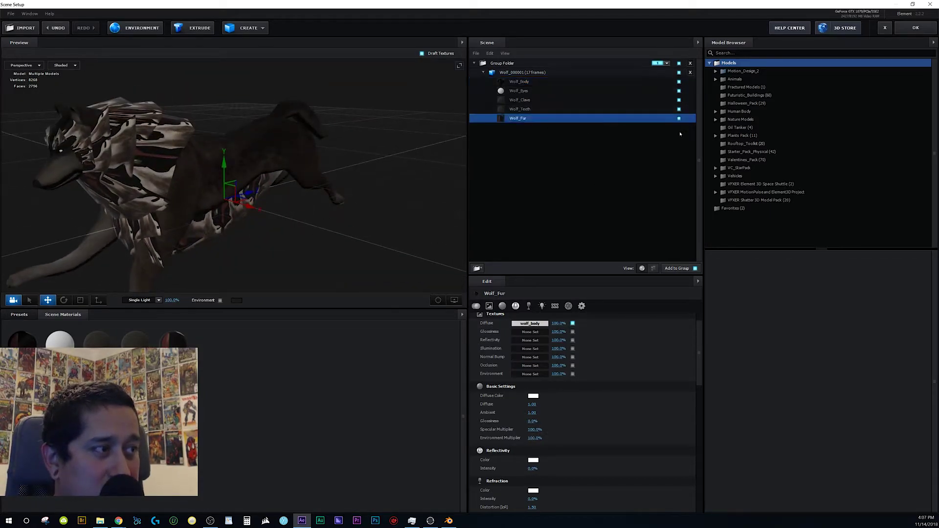
left_click(678, 119)
left_click(679, 118)
left_click(100, 521)
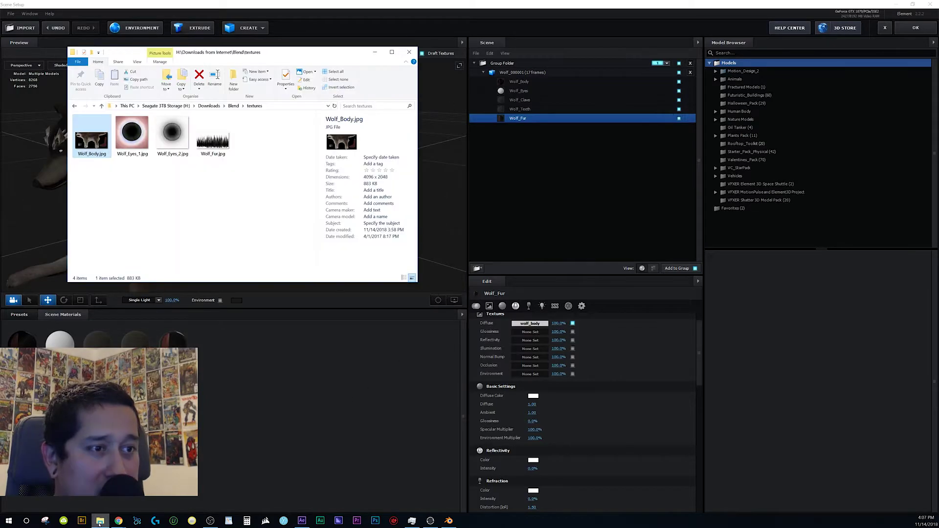
left_click(211, 146)
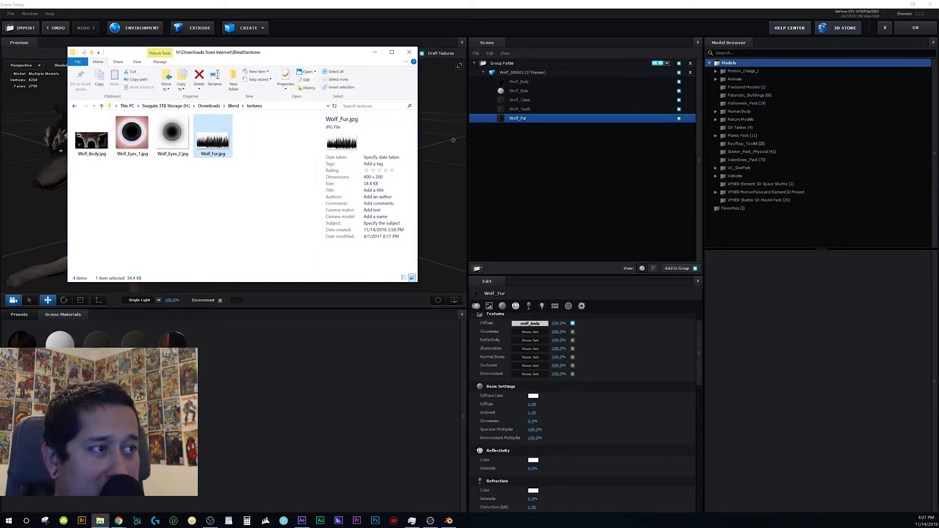
left_click_drag(531, 332, 530, 326)
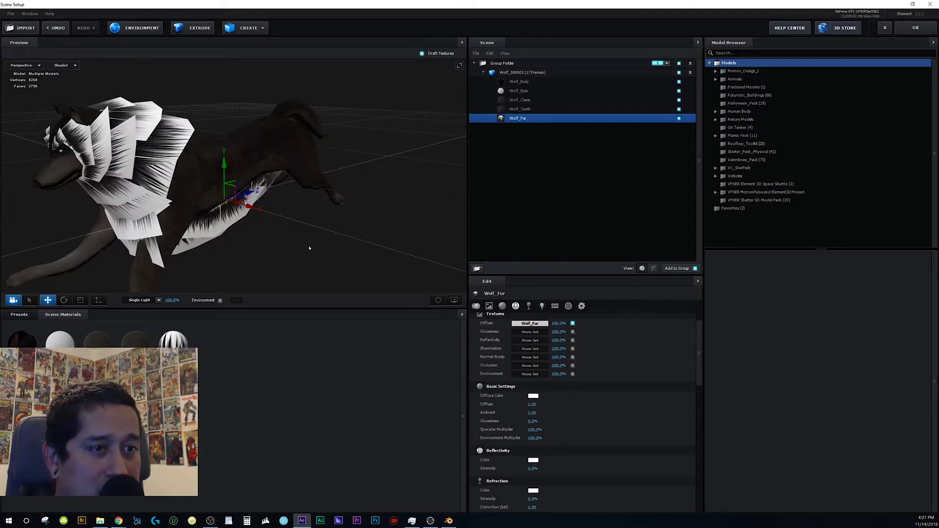
- Examine the textured fur from several angles and compare it with the fur on the original wolf in Blender
left_click_drag(282, 249, 141, 236)
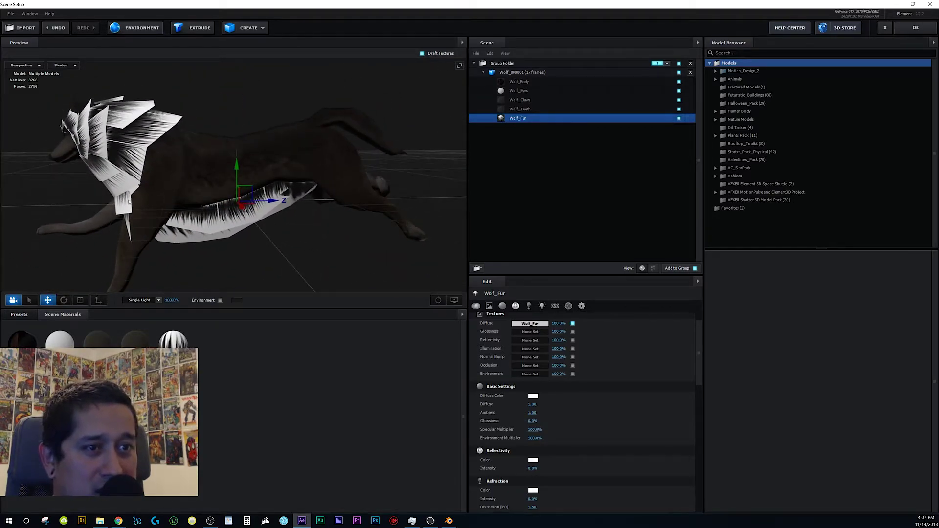
scroll(49, 180, "up", 3)
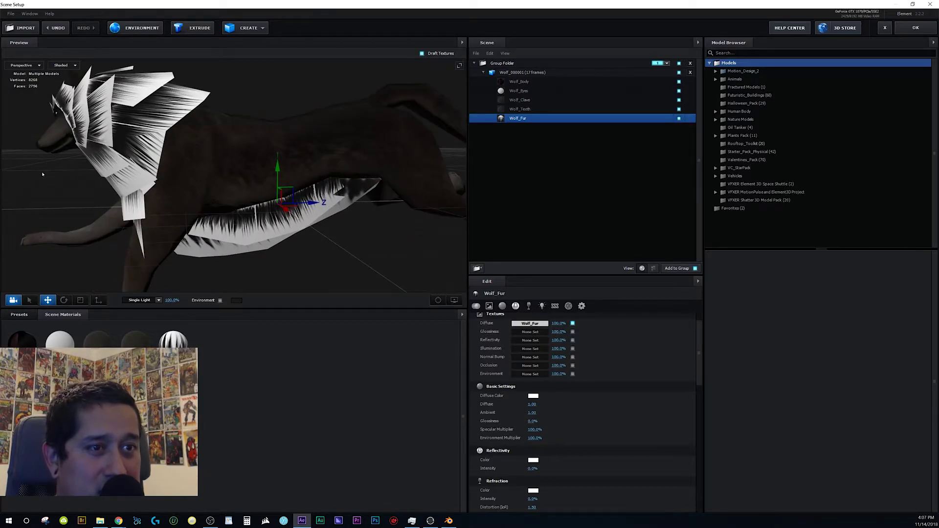
left_click_drag(50, 179, 116, 256)
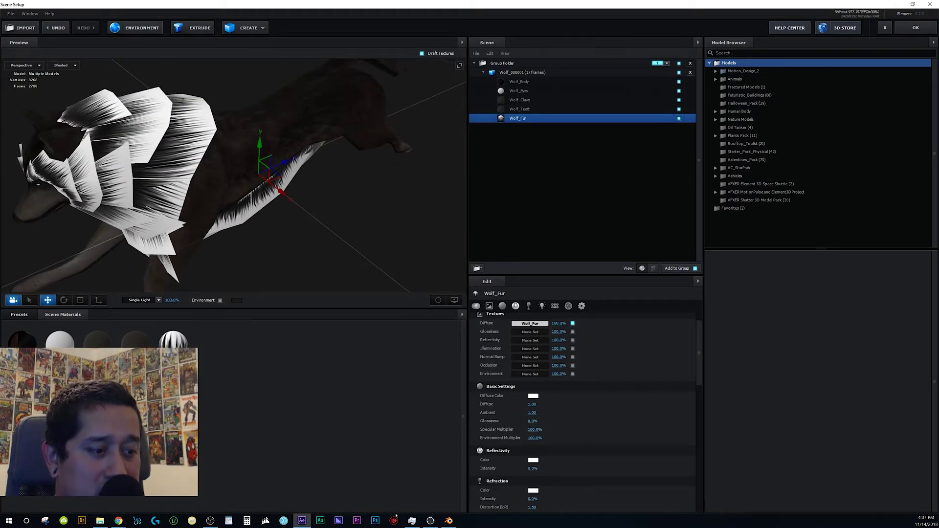
key("alt+Tab")
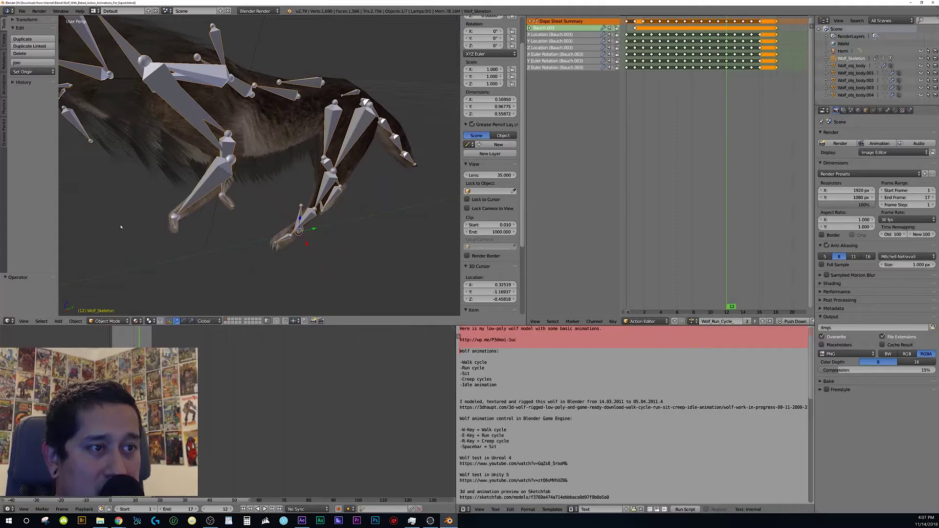
left_click_drag(119, 232, 138, 239)
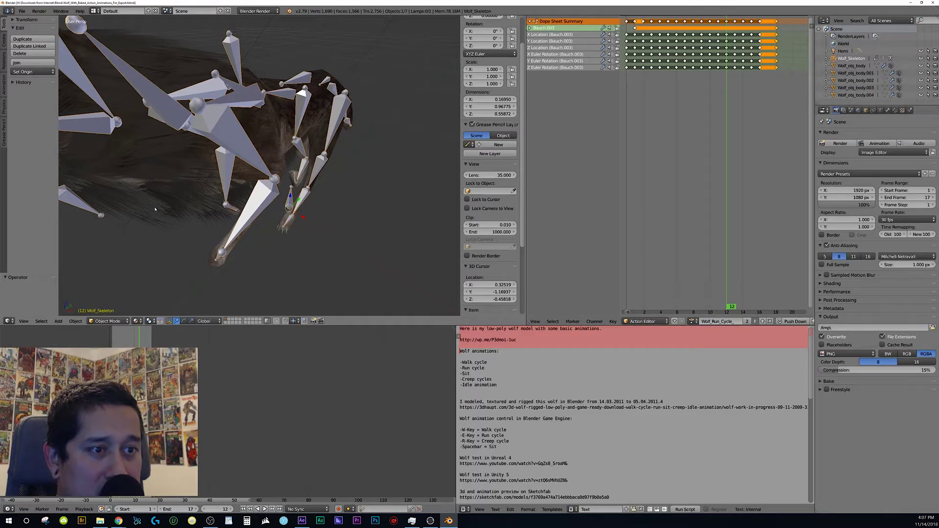
scroll(185, 226, "up", 3)
left_click_drag(265, 278, 287, 178)
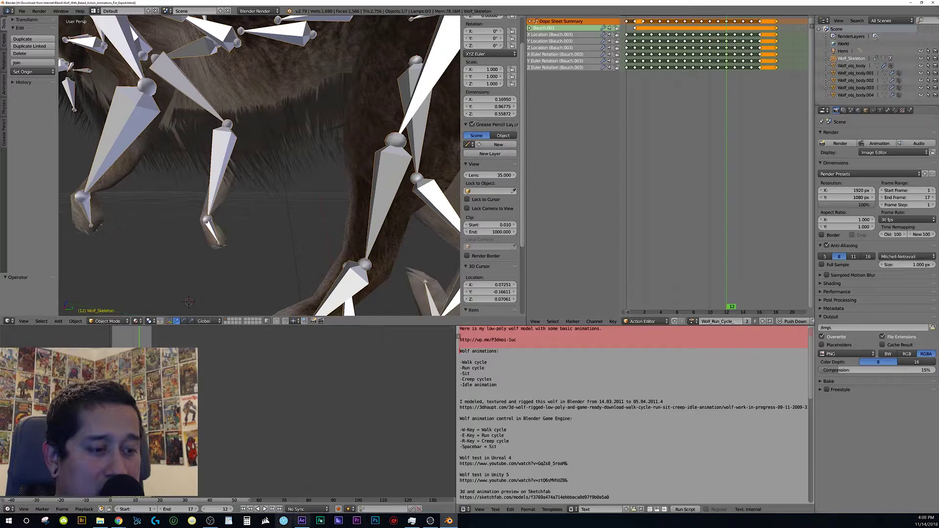
left_click(301, 520)
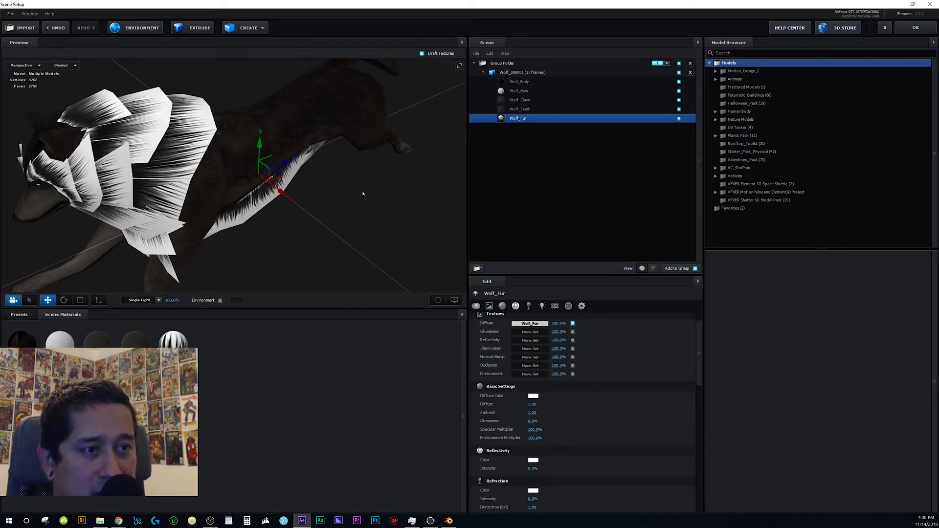
- Try the Add and Screen blend modes on the Wolf_Fur material and return it to Normal
left_click(581, 306)
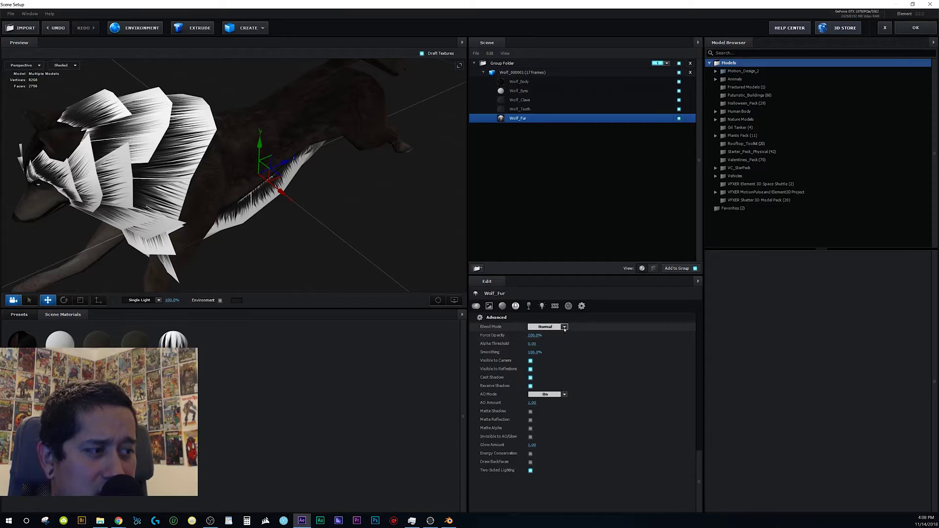
left_click(550, 326)
left_click(563, 337)
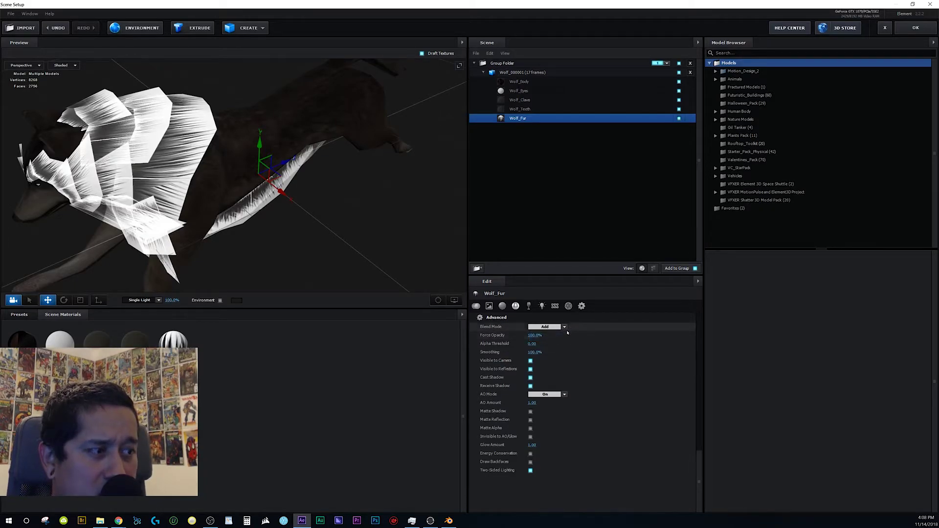
left_click(564, 327)
left_click(563, 329)
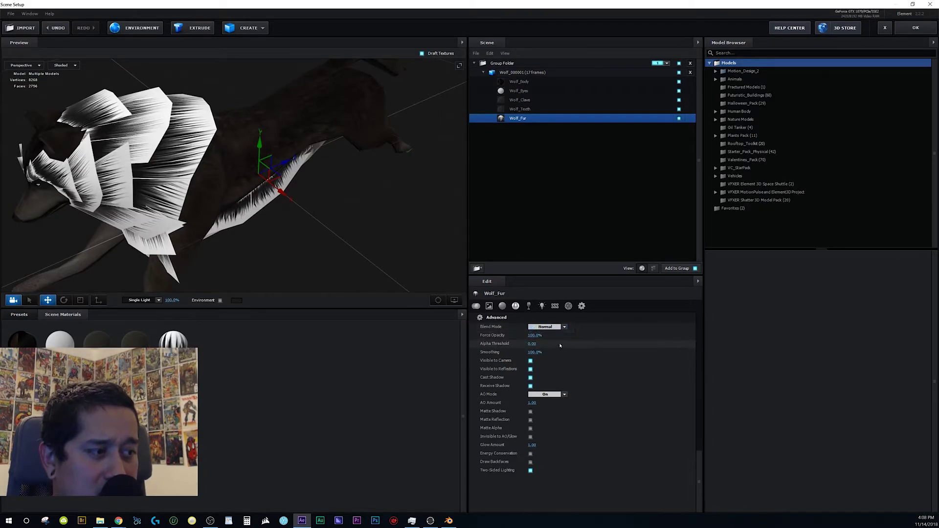
left_click(562, 327)
left_click(548, 345)
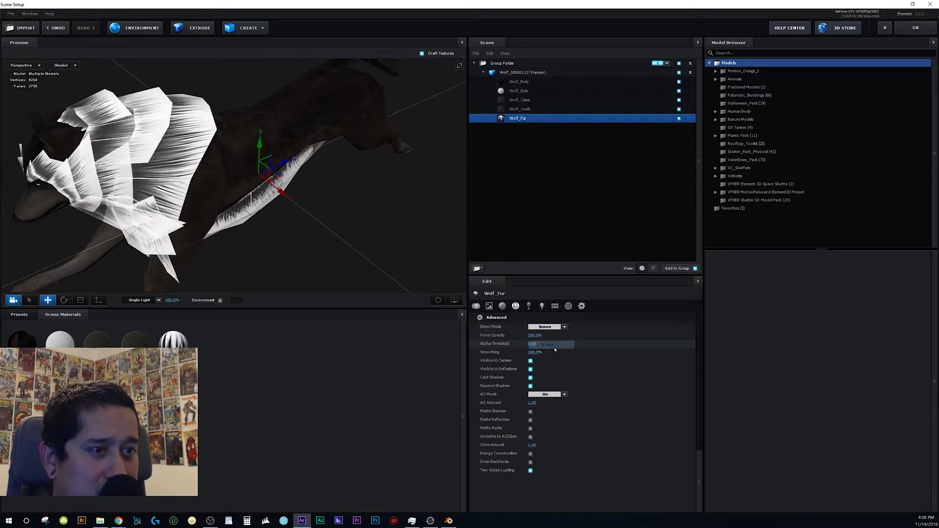
scroll(544, 326, "up", 1)
scroll(533, 344, "up", 4)
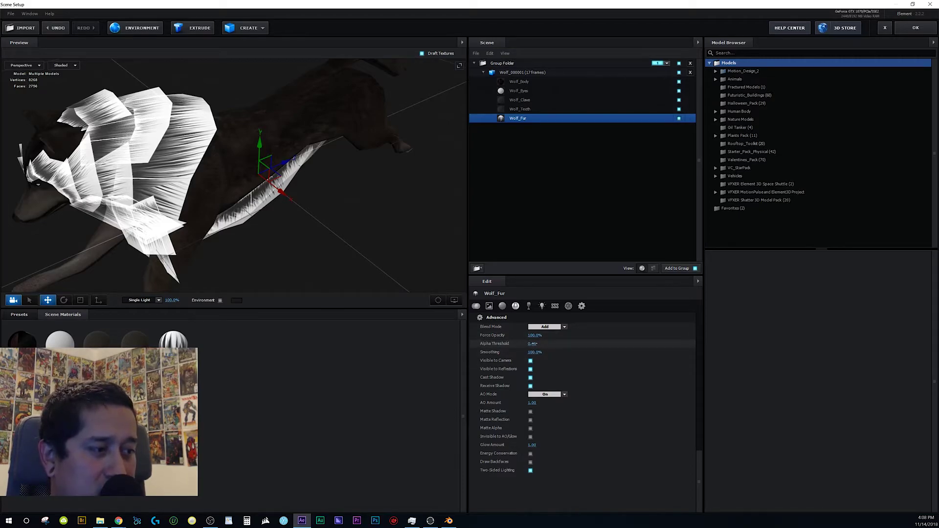
scroll(538, 344, "down", 5)
scroll(645, 327, "up", 1)
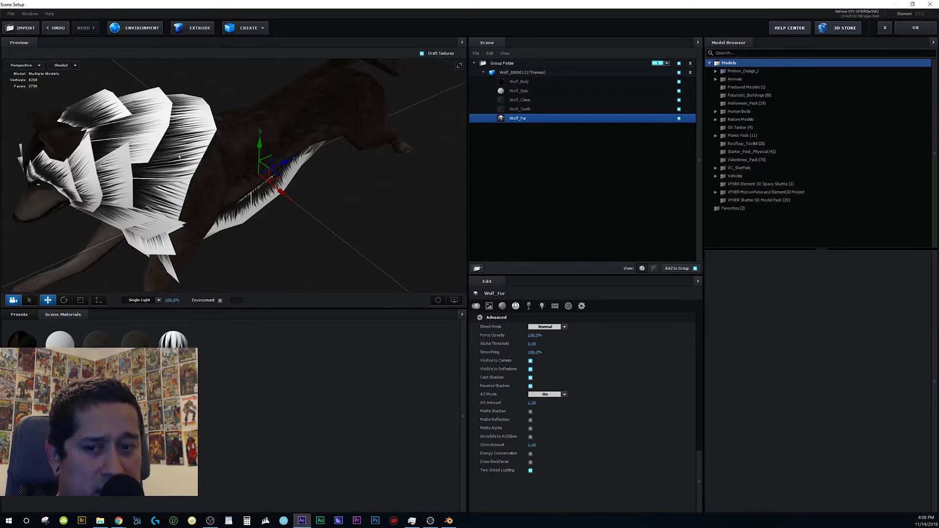
- Accept the Element scene setup and add a two-node camera with the 28mm preset to the Wolf Tutorial composition
left_click(919, 30)
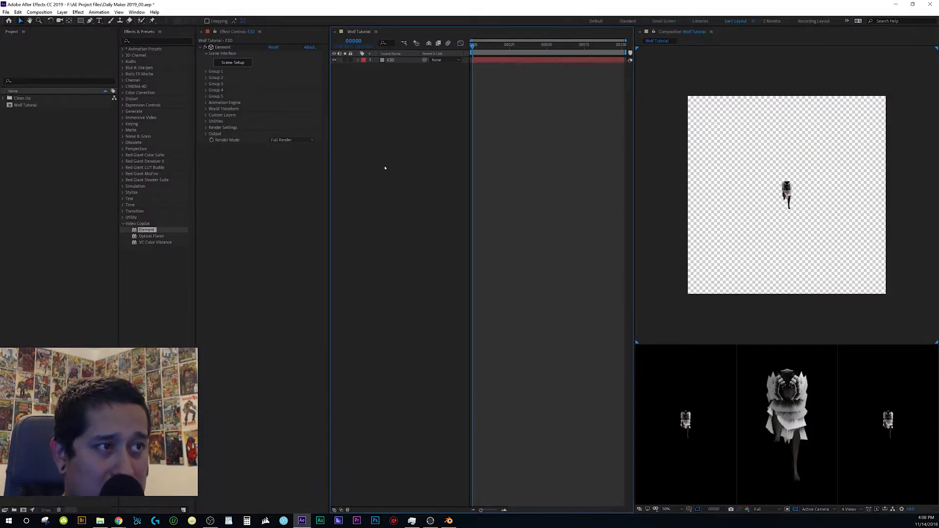
right_click(384, 167)
mouse_move(404, 170)
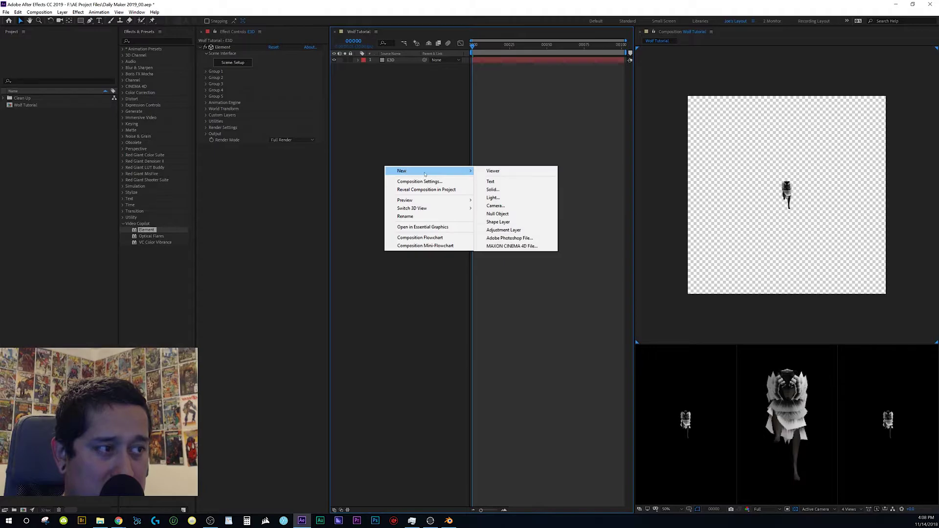
left_click(492, 204)
left_click(271, 257)
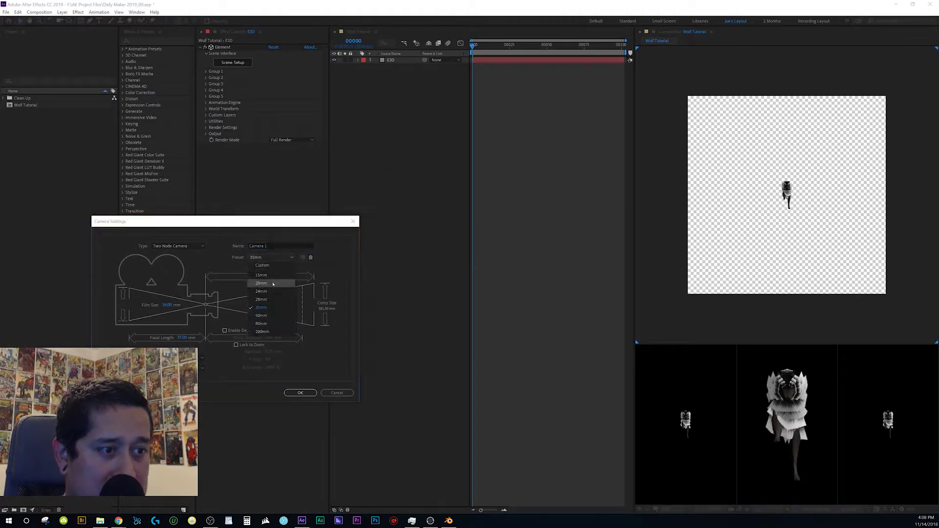
left_click(269, 300)
left_click(300, 392)
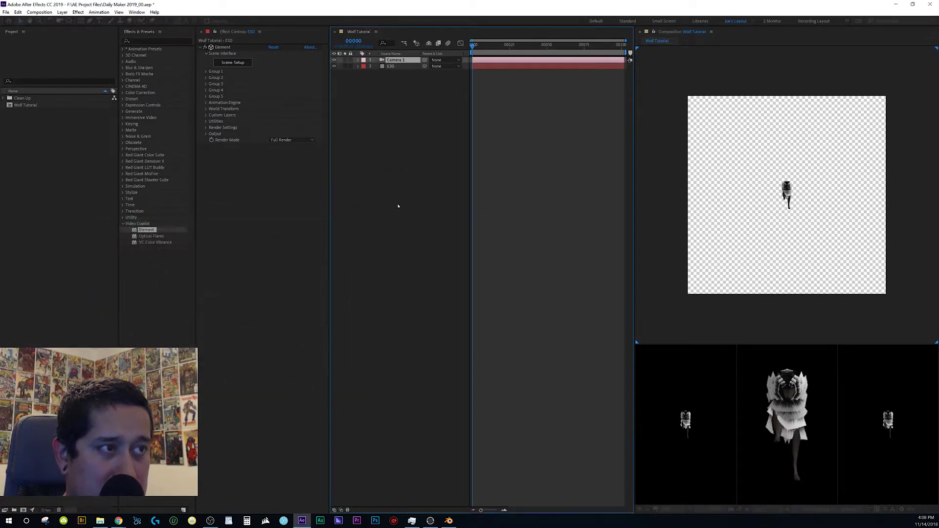
- Move the camera closer and orbit it to frame the running wolf from its side
scroll(801, 220, "up", 5)
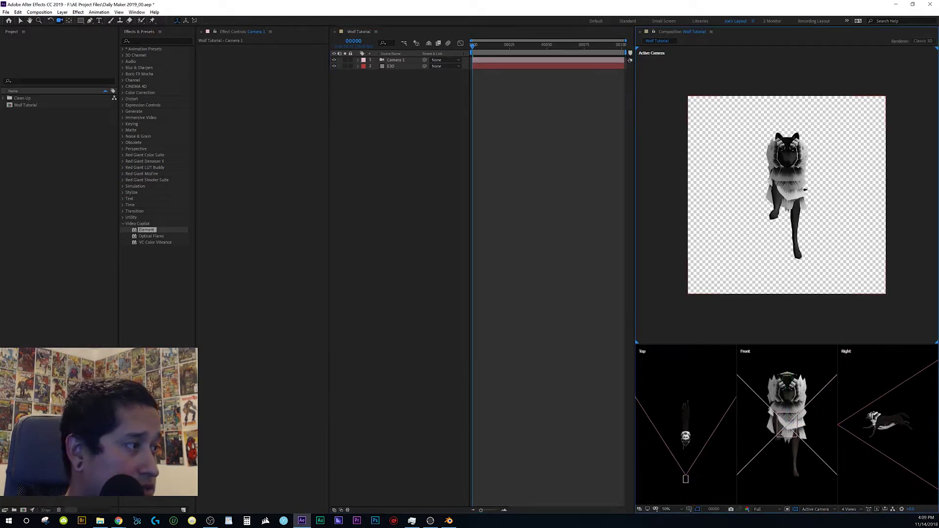
left_click_drag(800, 221, 774, 190)
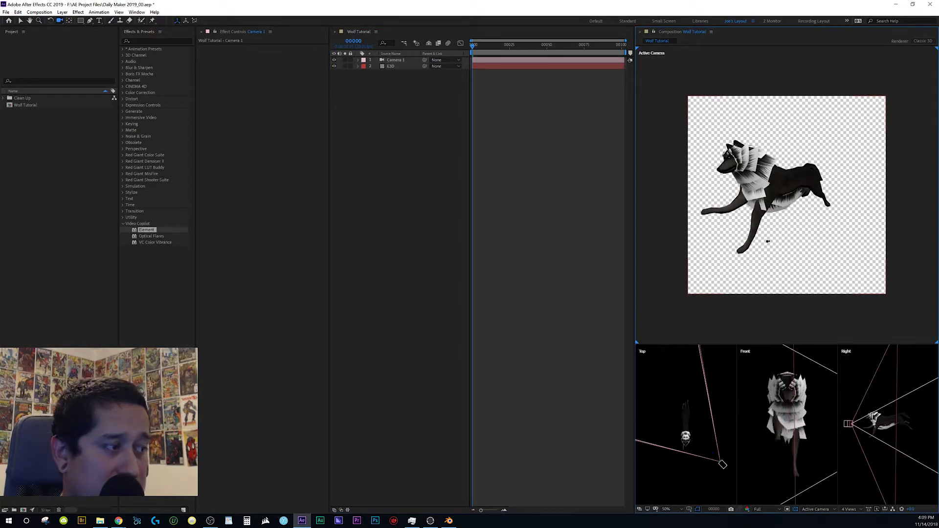
left_click_drag(769, 238, 782, 222)
- Add a gray solid named BG and send it to the bottom of the Wolf Tutorial layer stack
right_click(404, 221)
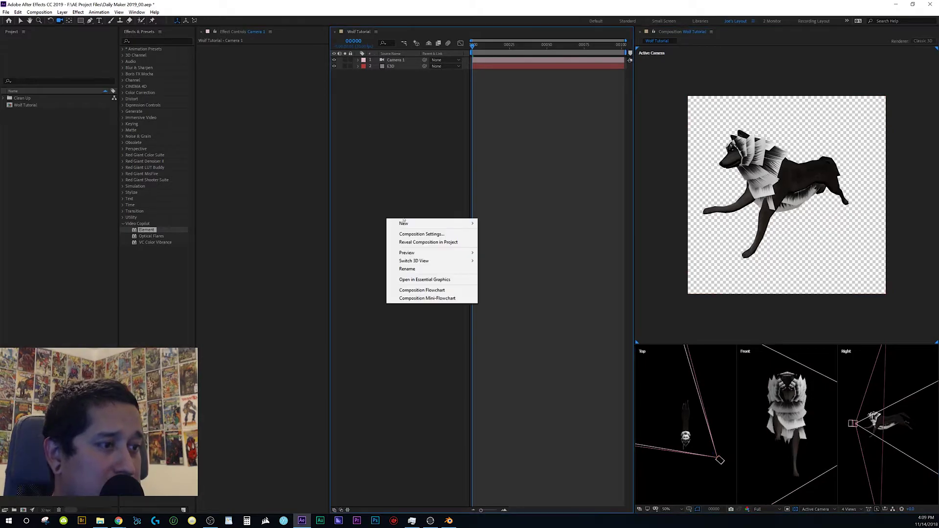
mouse_move(405, 223)
left_click(516, 243)
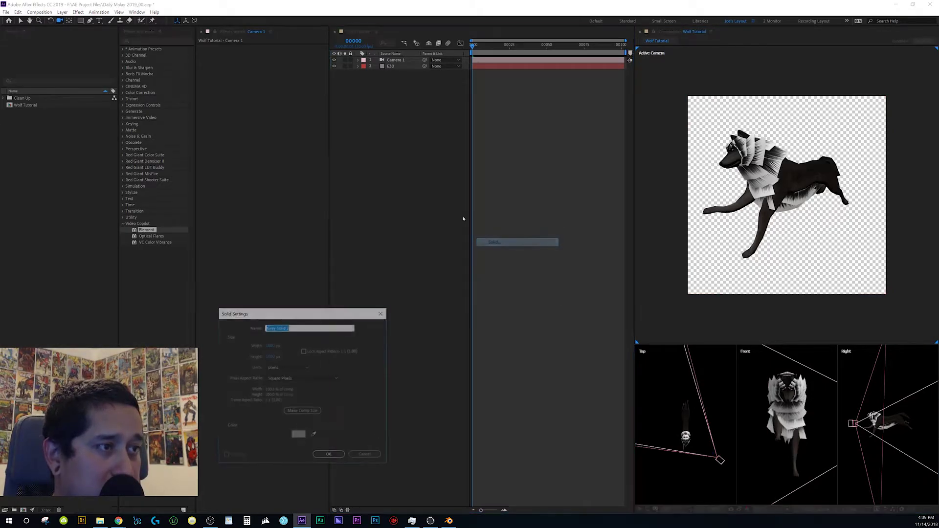
type("BG")
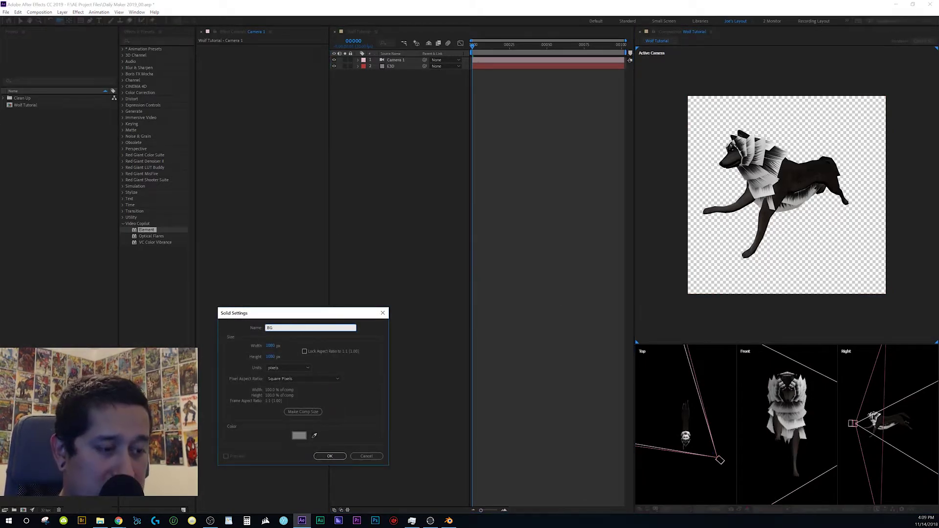
left_click(330, 456)
key("ctrl+shift+bracketleft")
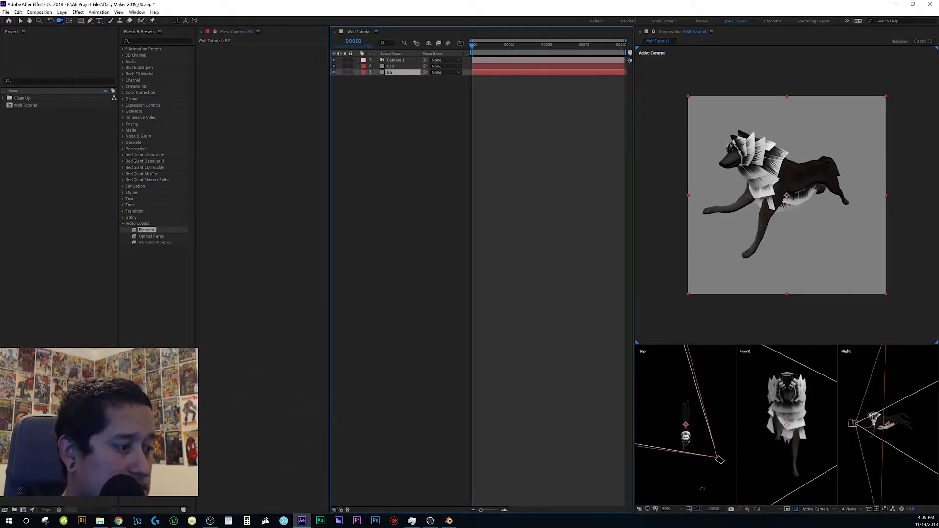
left_click(702, 489)
- Import Wolf_Fur.jpg from the Blend textures folder into the After Effects project
left_click(99, 523)
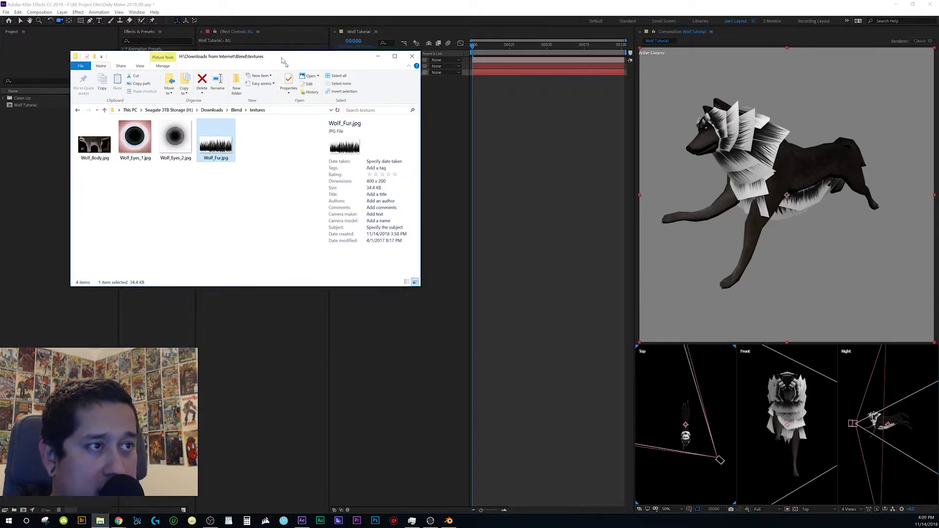
left_click_drag(282, 60, 401, 160)
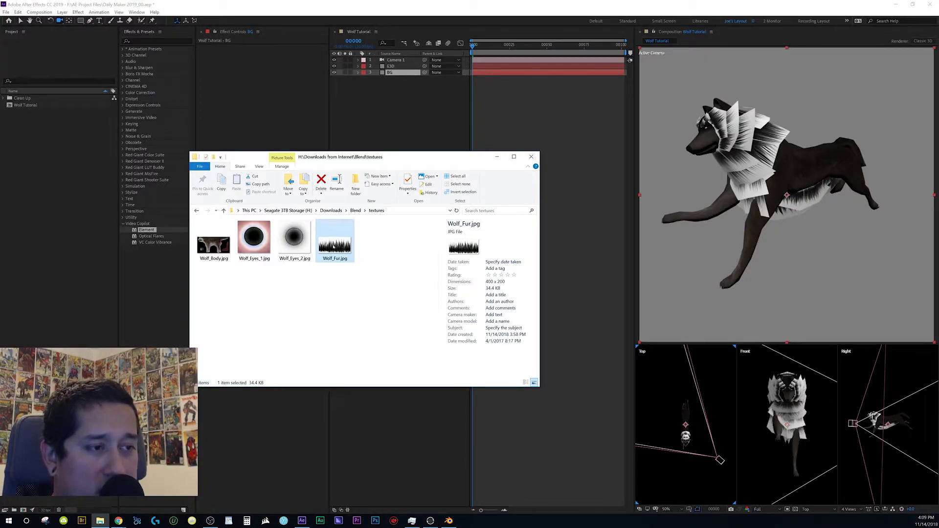
left_click_drag(334, 247, 67, 282)
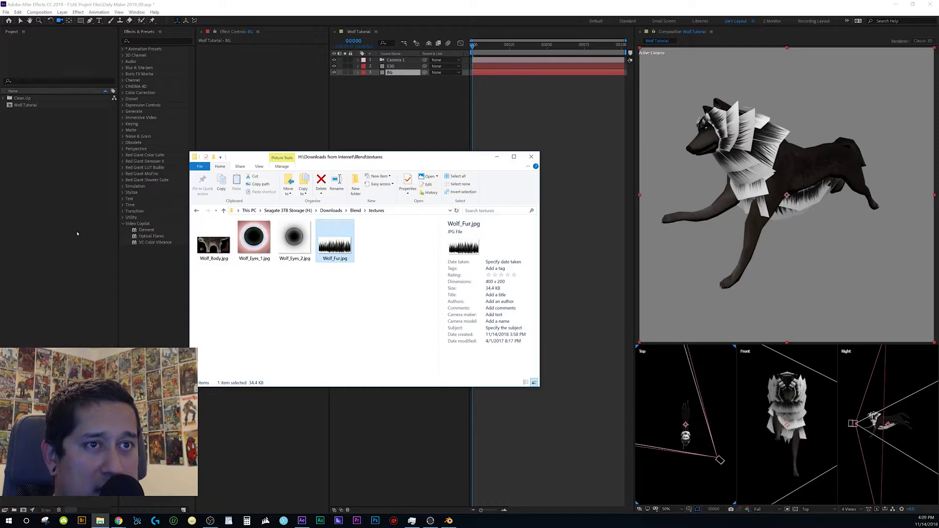
left_click(26, 143)
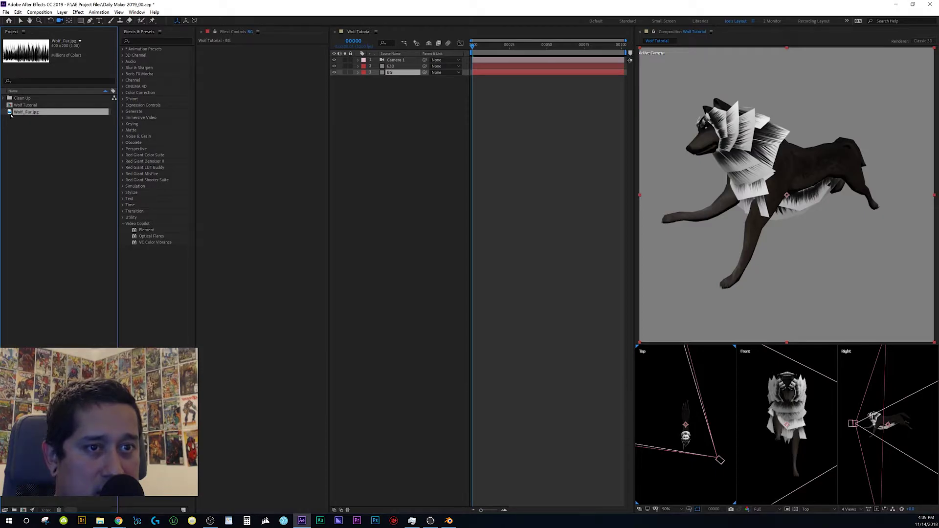
- Create a composition from Wolf_Fur.jpg and nest it, soloed, below the BG layer in Wolf Tutorial
left_click_drag(9, 113, 23, 510)
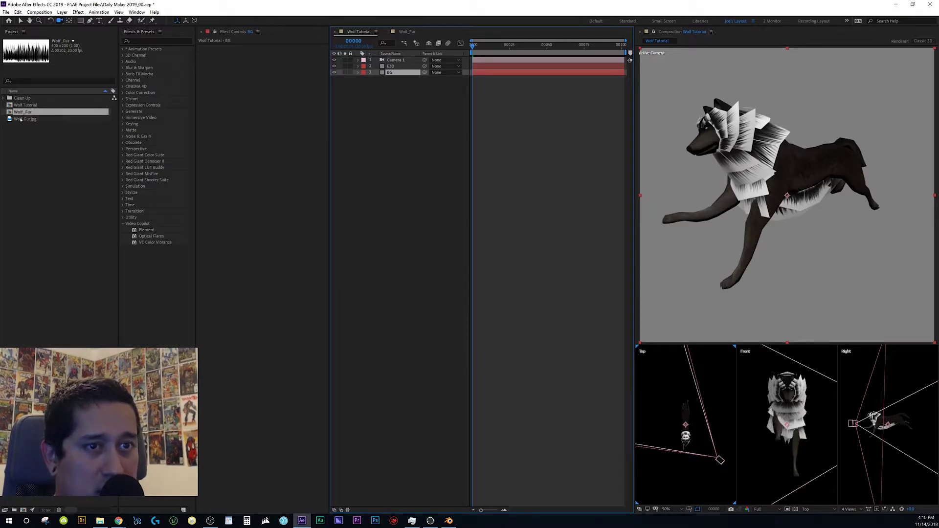
left_click_drag(21, 112, 386, 165)
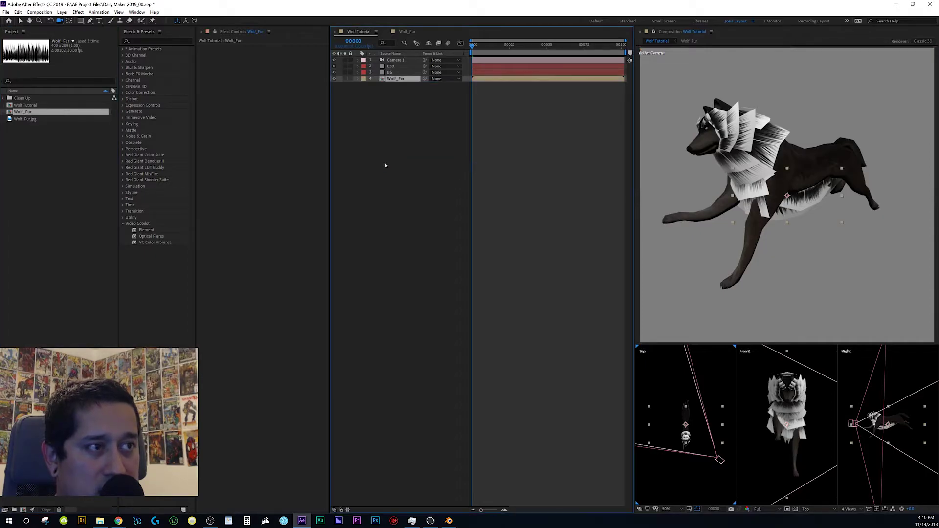
left_click(345, 78)
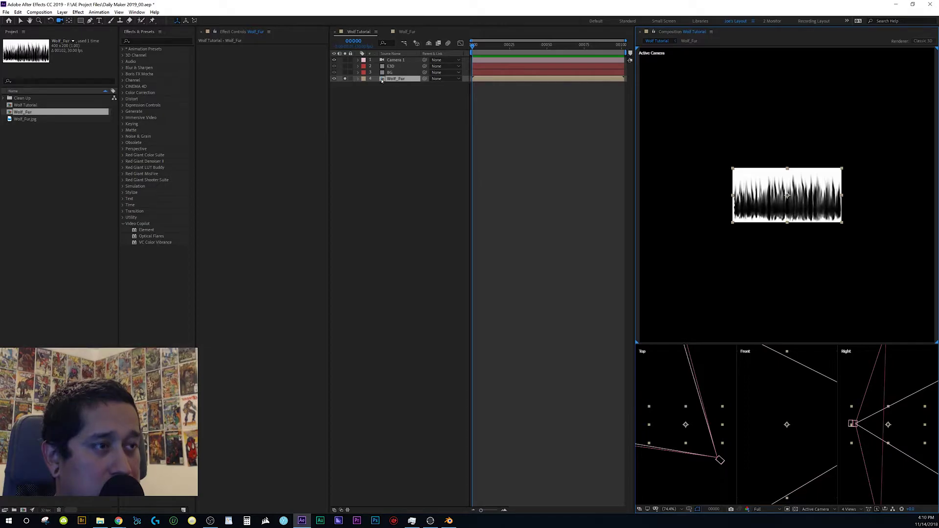
- Apply the Luma Key effect to Wolf_Fur.jpg inside the Wolf_Fur composition with the key type Key Out Brighter
double_click(381, 79)
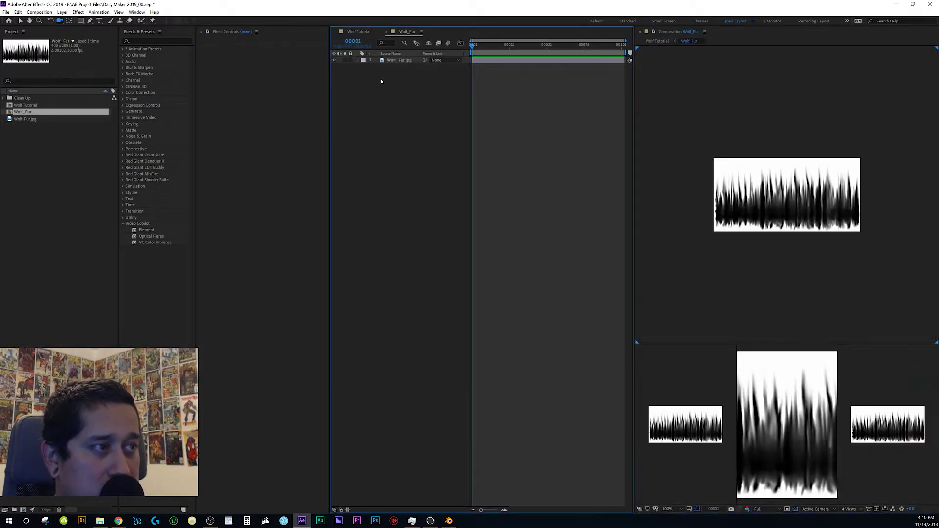
left_click(399, 61)
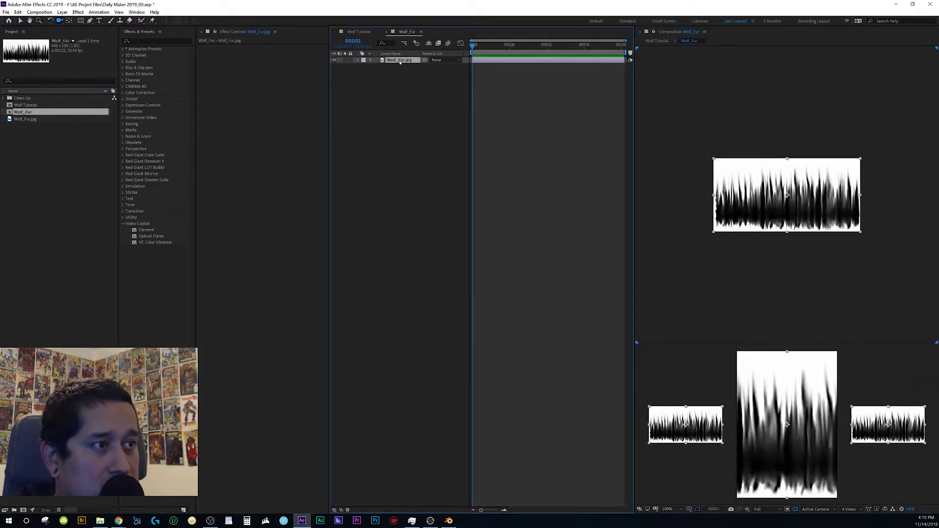
left_click(122, 224)
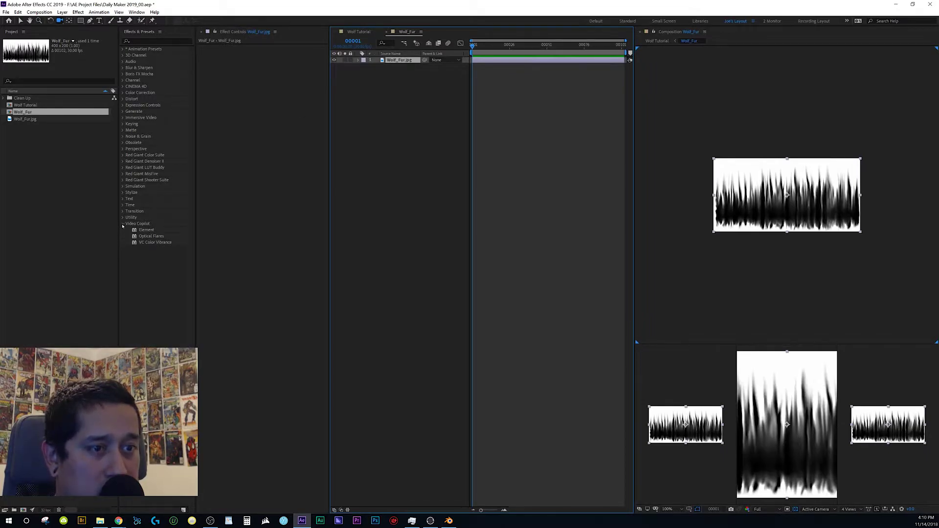
left_click(158, 41)
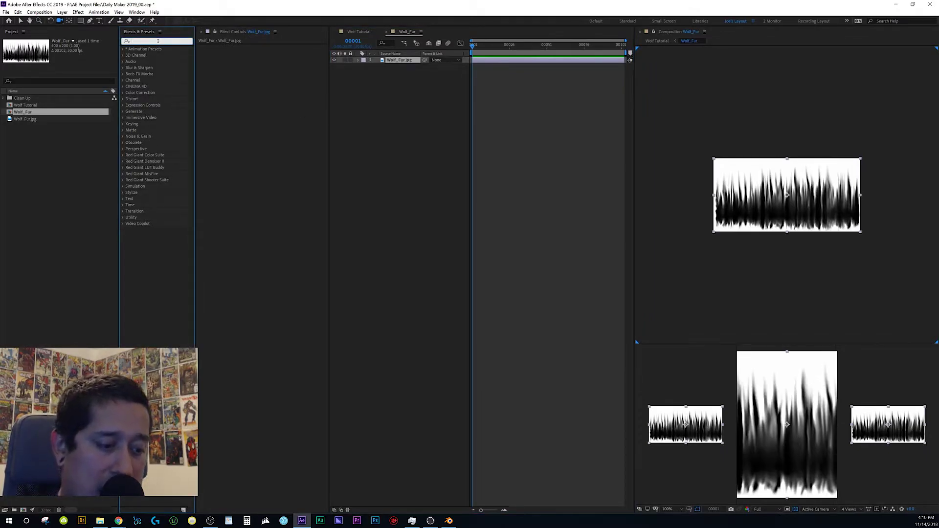
type("luma")
left_click_drag(148, 55, 212, 48)
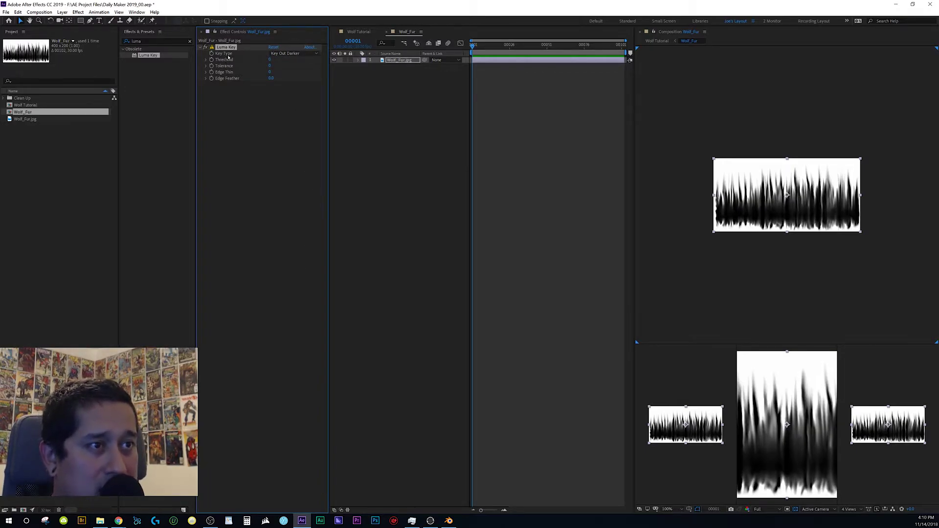
left_click(283, 54)
left_click(283, 61)
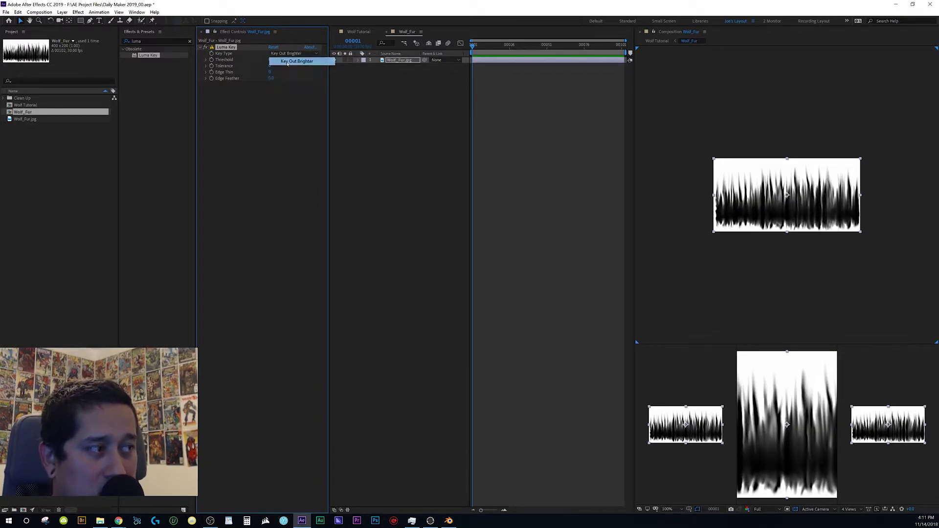
- Raise the Luma Key threshold until the fur strands are isolated, try an Edge Thin of 1, and set Edge Feather to 1.0
key("period")
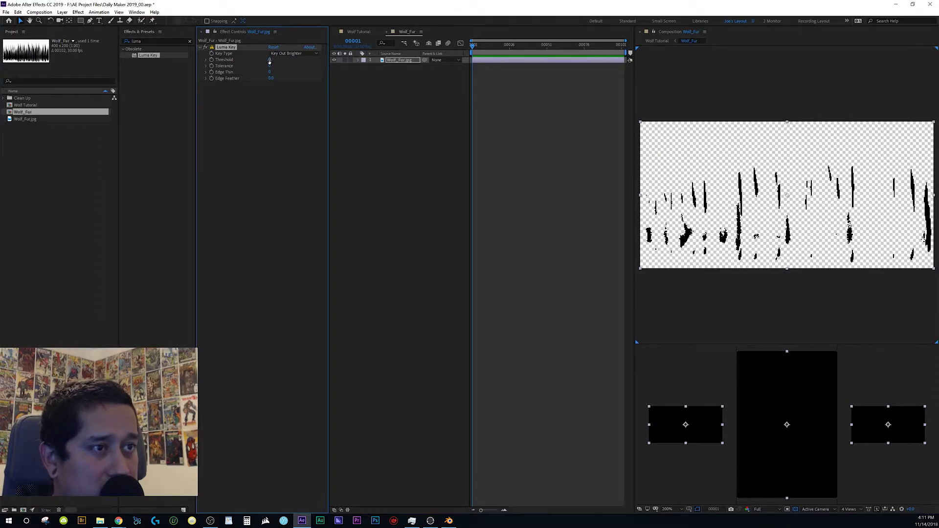
mouse_move(269, 59)
left_mouse_down()
mouse_move(328, 59)
mouse_move(271, 59)
left_mouse_up()
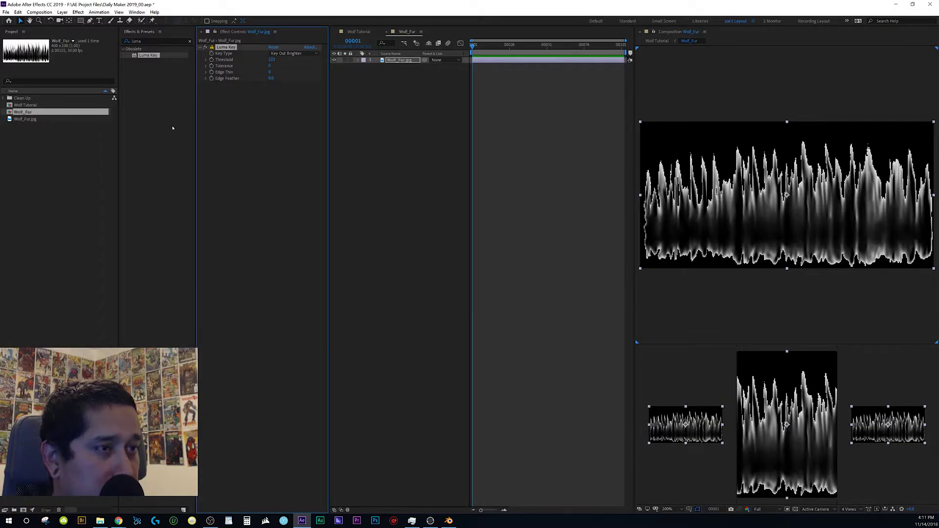
left_click(269, 72)
type("1")
key("Return")
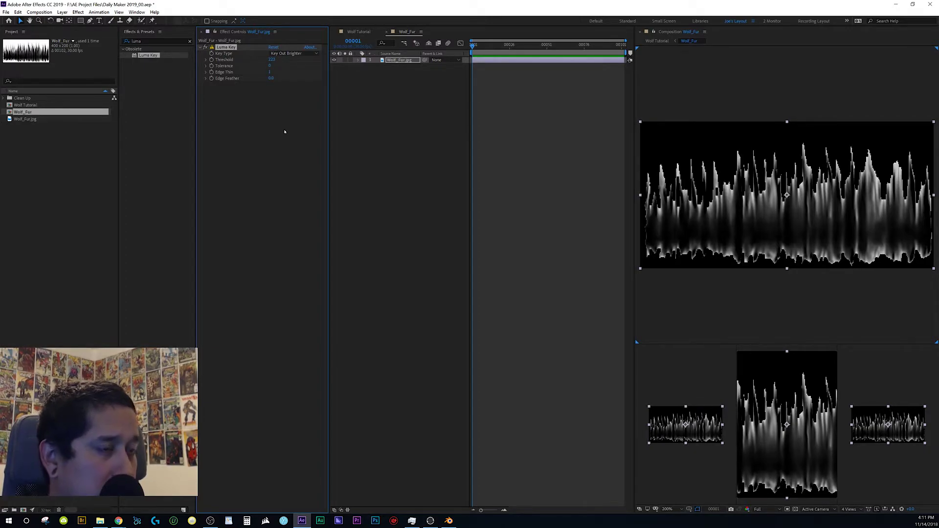
left_click_drag(269, 79, 277, 81)
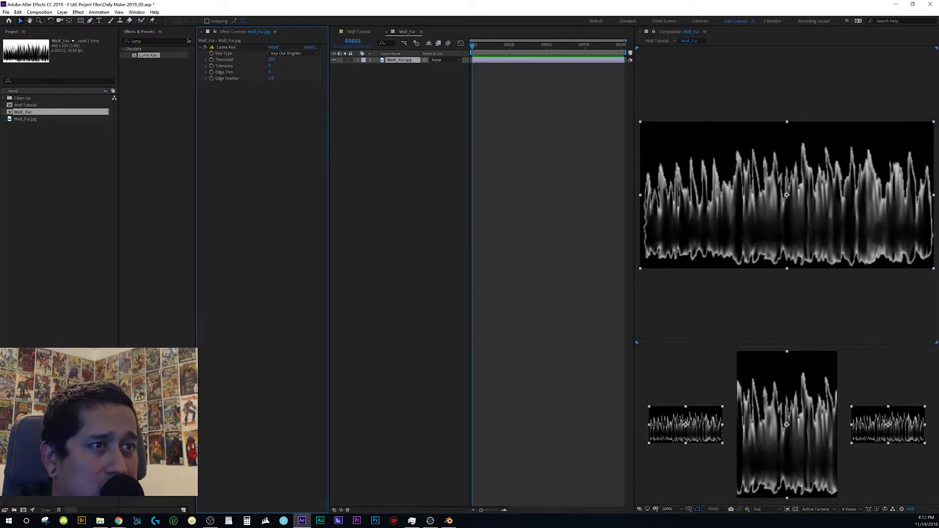
- Apply the Refine Soft Matte effect to the Wolf_Fur.jpg layer and inspect its keyed edges
left_click(189, 41)
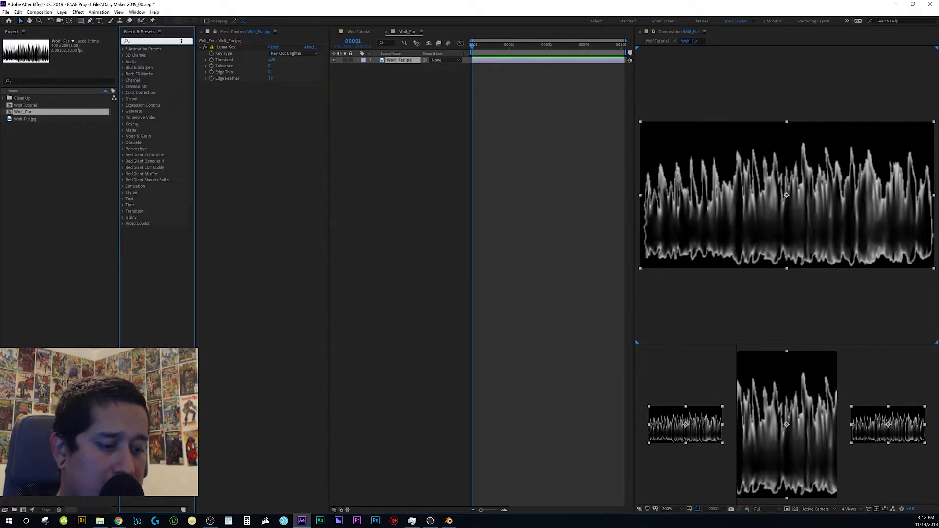
type("matt")
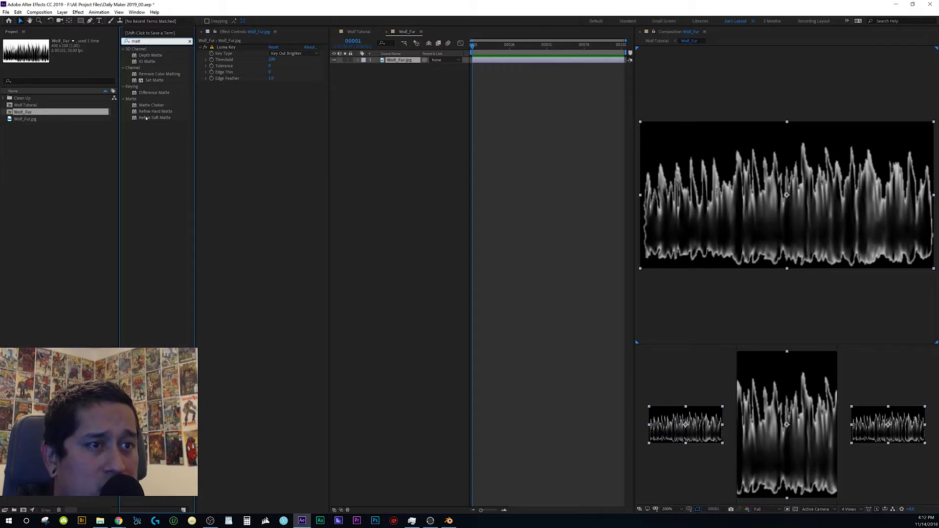
left_click_drag(154, 117, 230, 167)
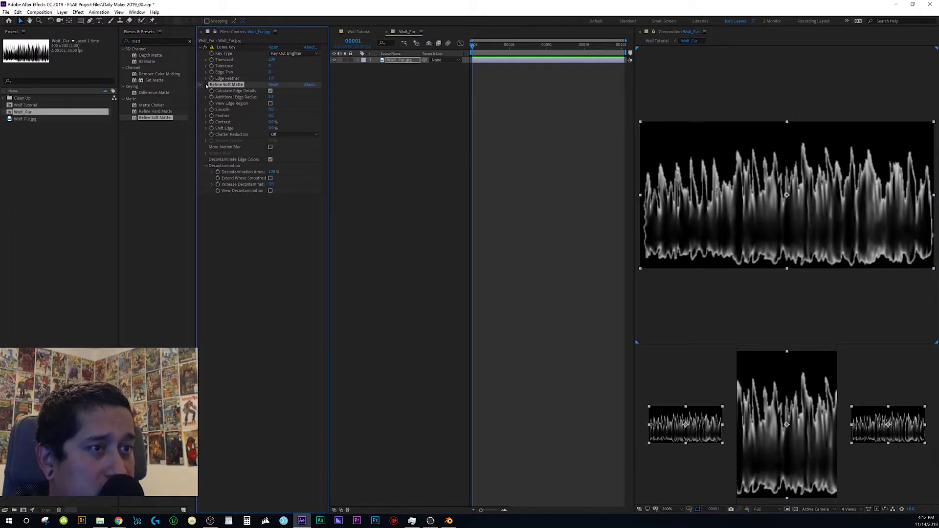
key("period")
key("comma")
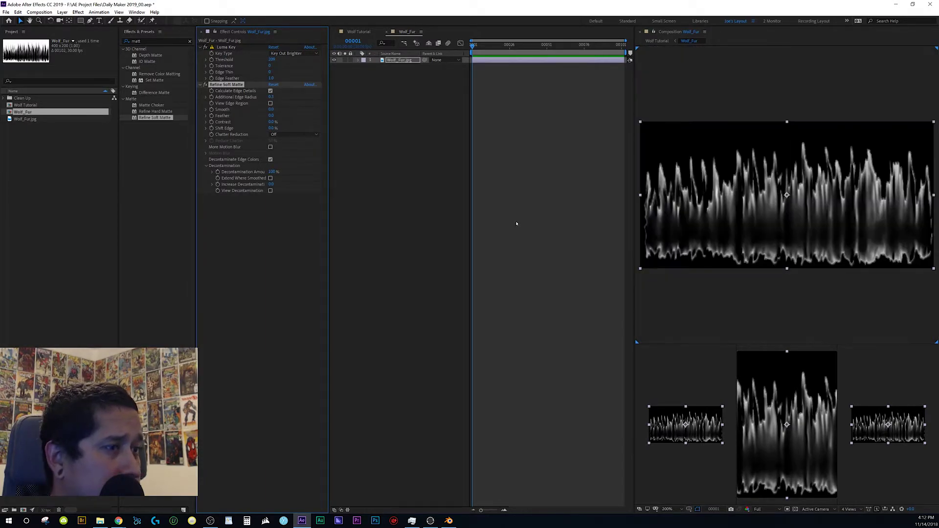
- Try Additional Edge Radius values of 0.5 and 0.3 in the Refine Soft Matte effect
left_click(270, 97)
type("0.5")
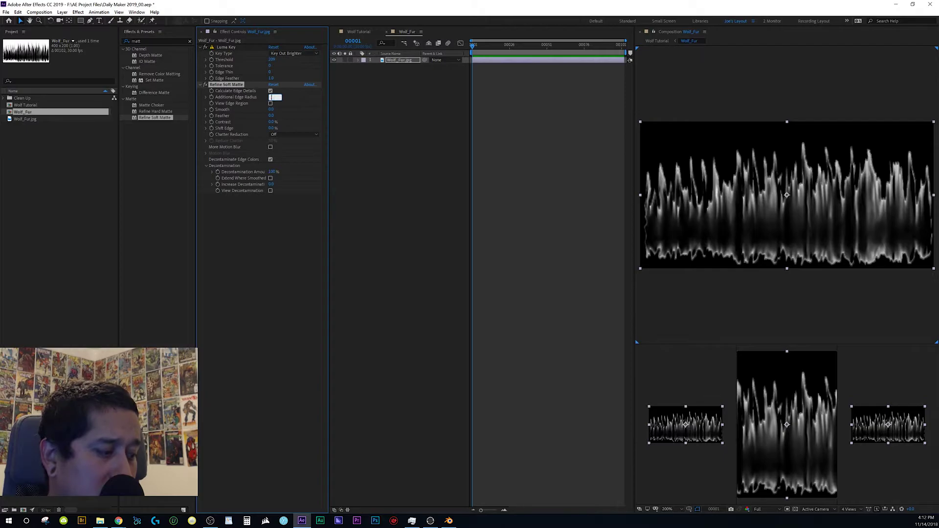
key("Return")
left_click(270, 97)
type("0.3")
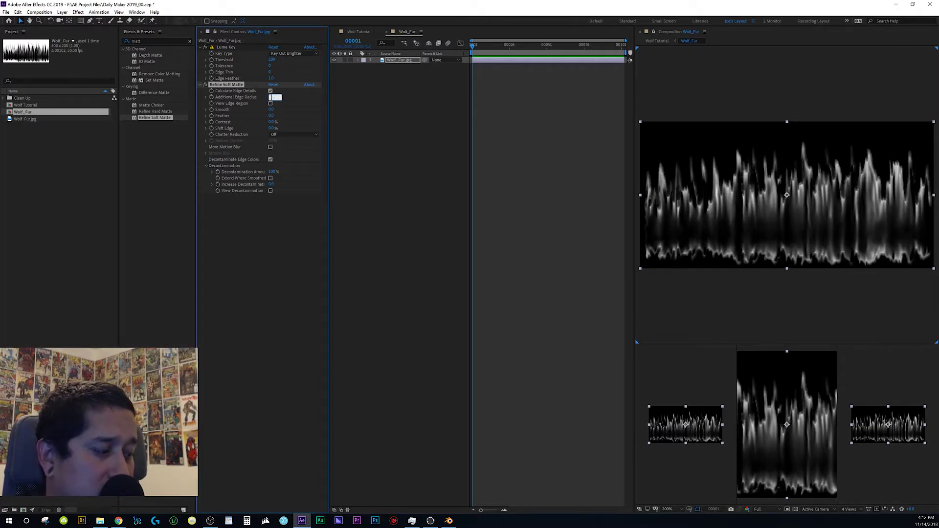
key("Return")
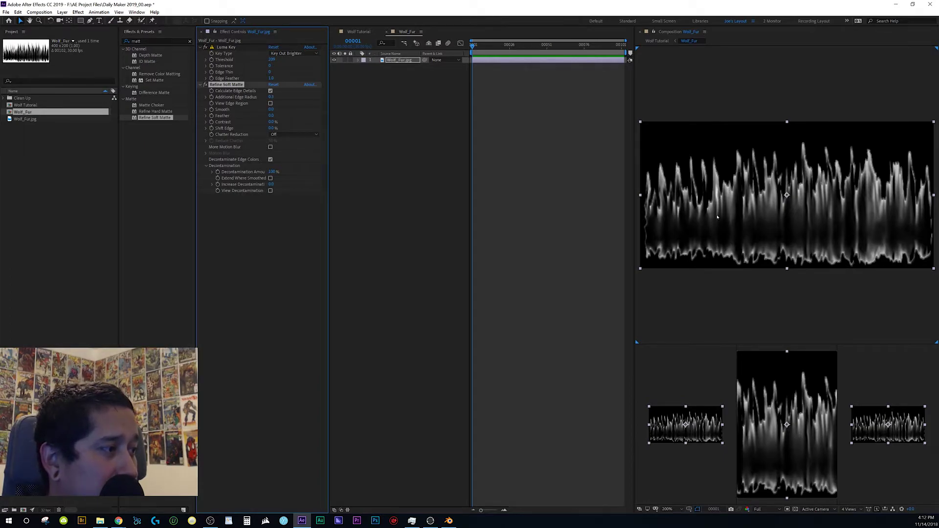
left_click(276, 334)
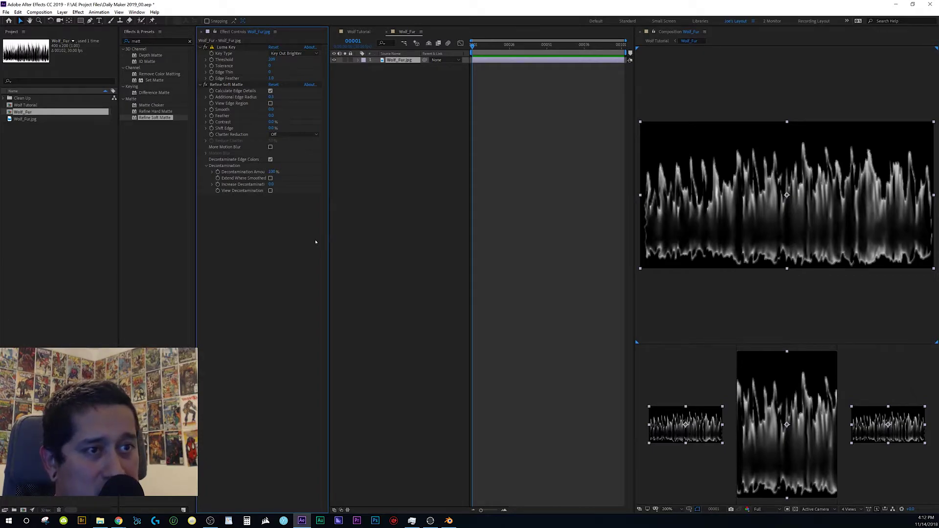
- Apply the Tint effect to the Wolf_Fur.jpg layer, map white to a dark brown, and show the transparency grid behind the fur
left_click(190, 42)
type("tint")
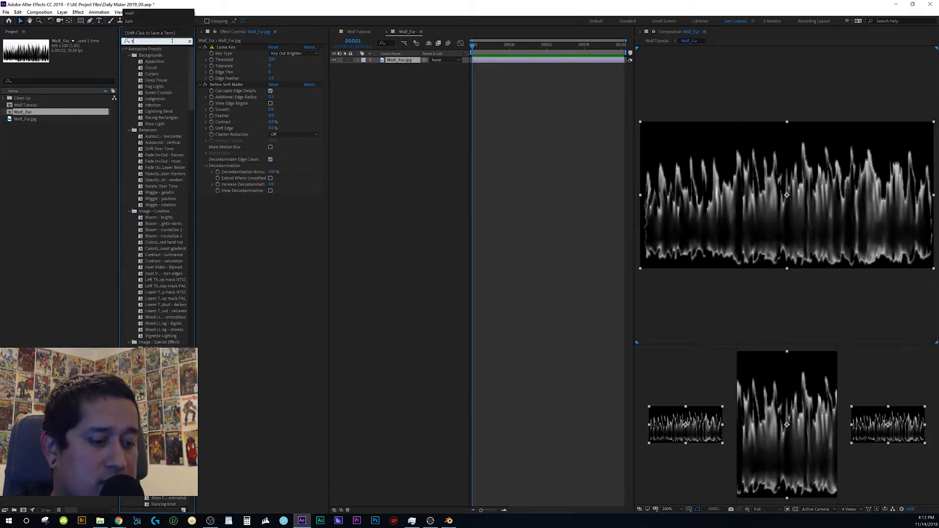
left_click_drag(150, 74, 288, 321)
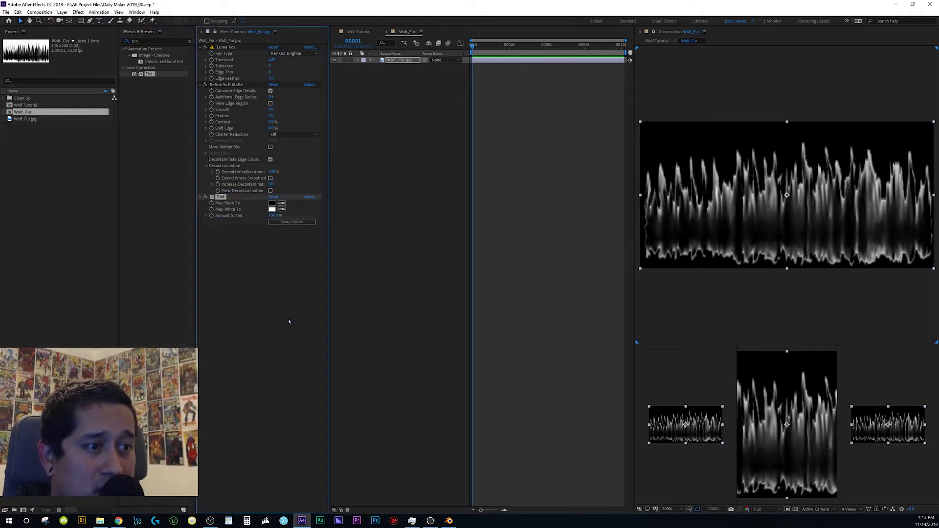
left_click(272, 209)
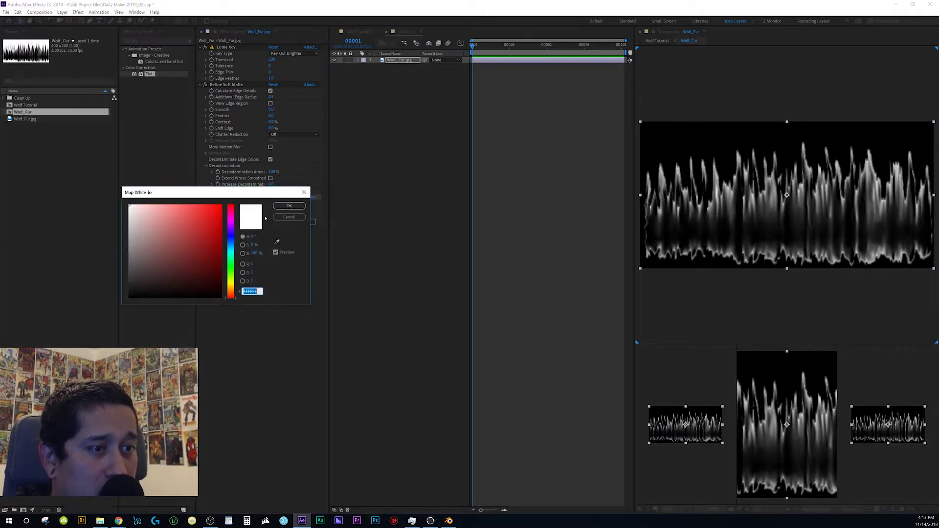
left_click_drag(229, 297, 229, 290)
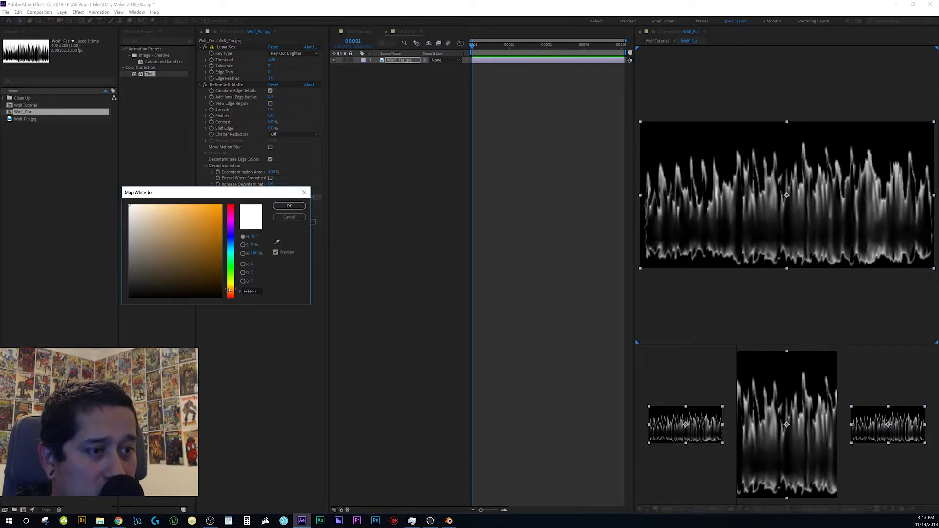
left_click(210, 278)
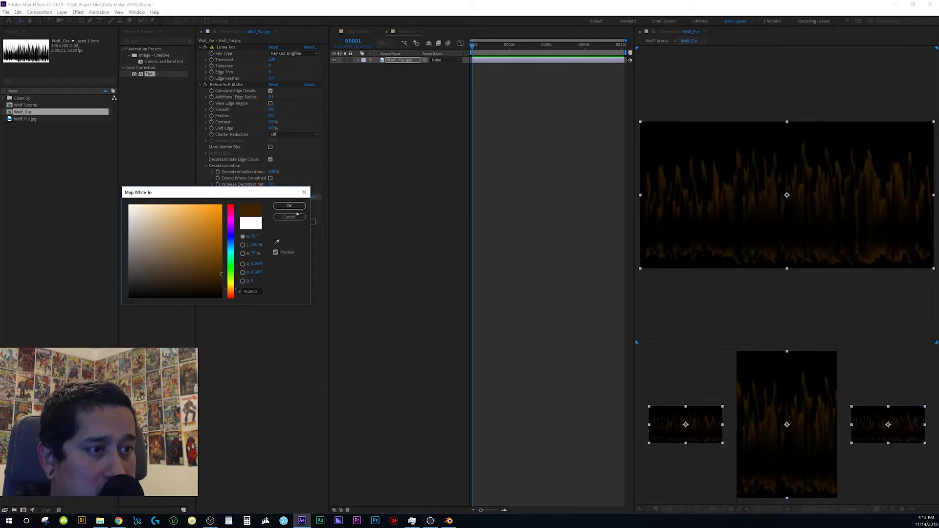
left_click(289, 206)
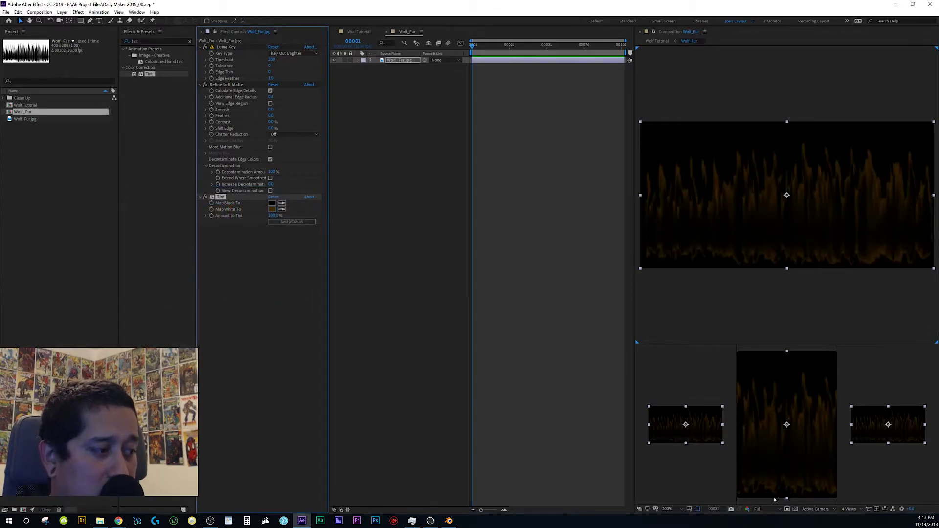
left_click(795, 509)
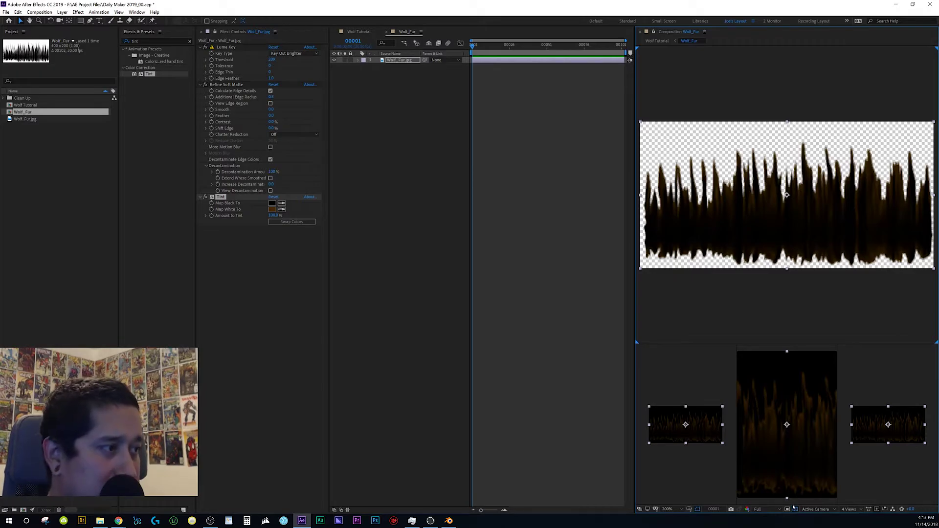
left_click(294, 401)
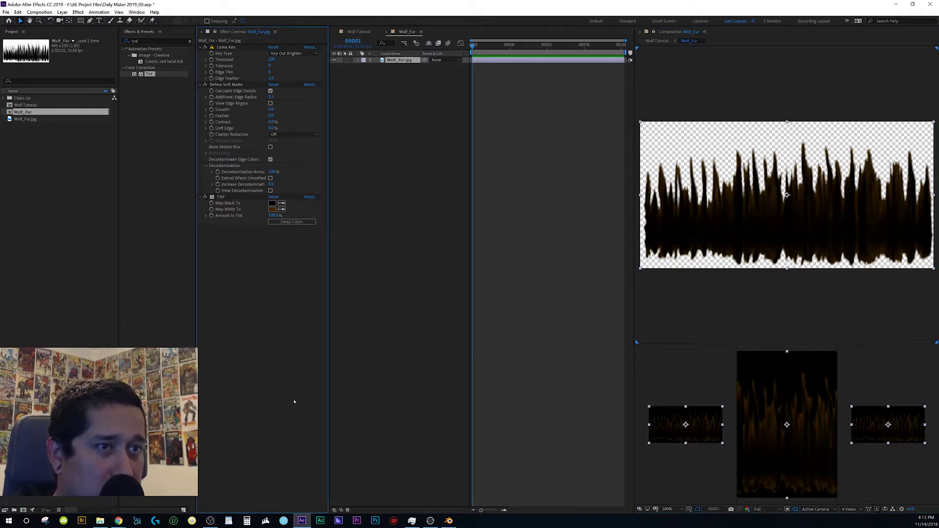
- Return to the Wolf Tutorial composition, unsolo the Wolf_Fur layer and hide it
left_click(359, 32)
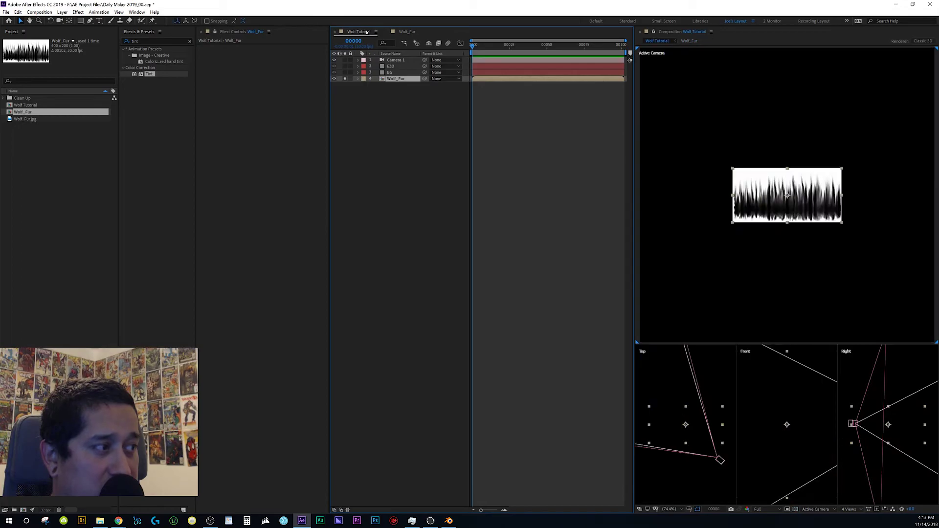
left_click(345, 79)
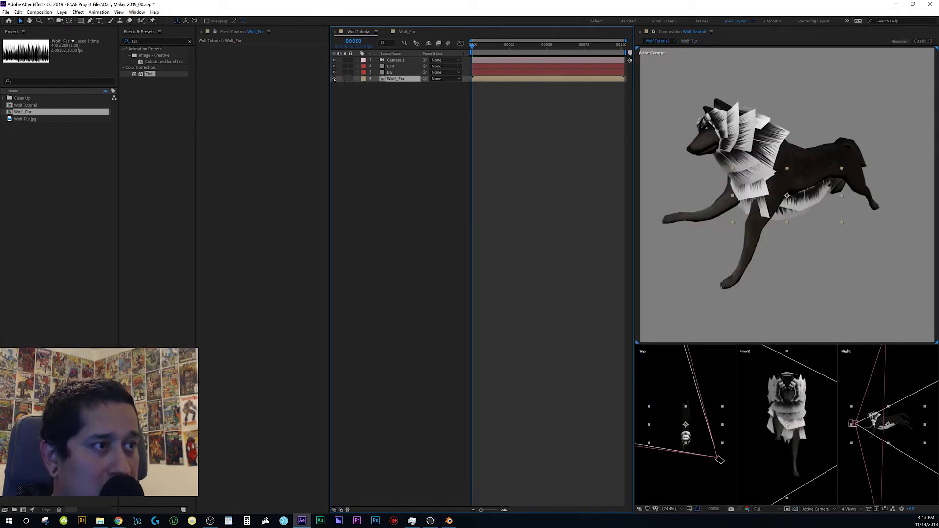
left_click(334, 79)
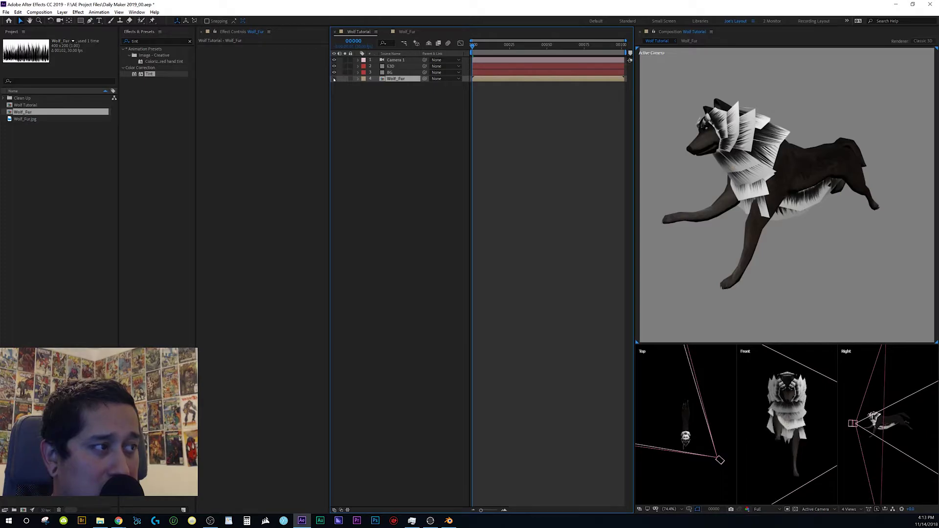
- Assign the Wolf_Fur layer as Layer 1 of the custom texture maps in the E3D layer's Element effect
left_click(392, 67)
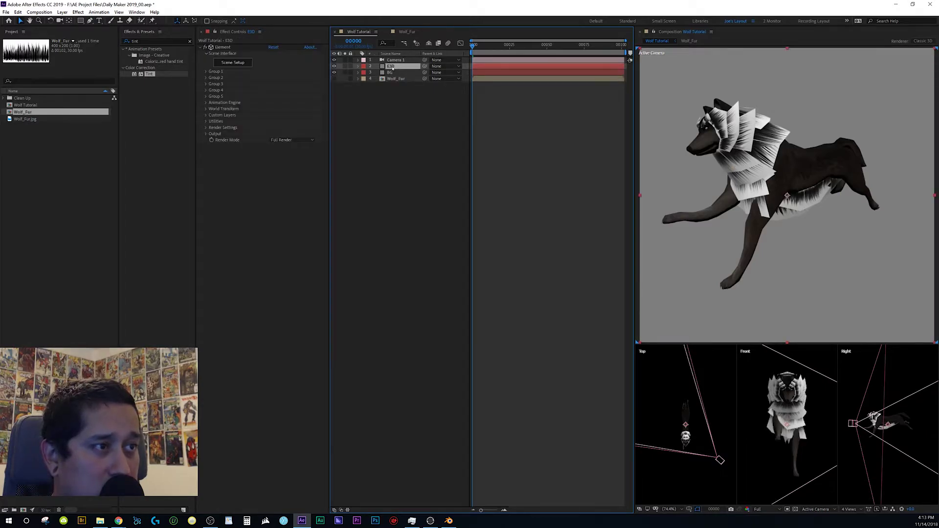
left_click(205, 115)
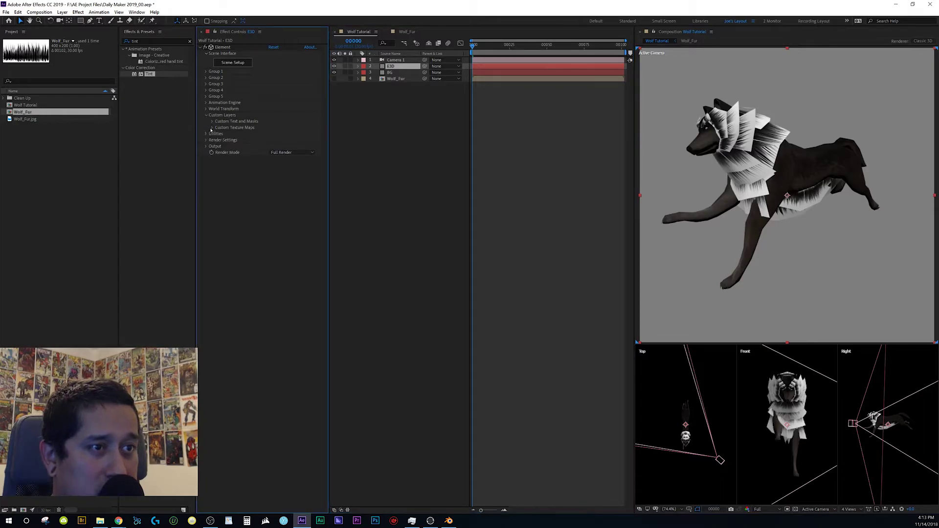
left_click(212, 128)
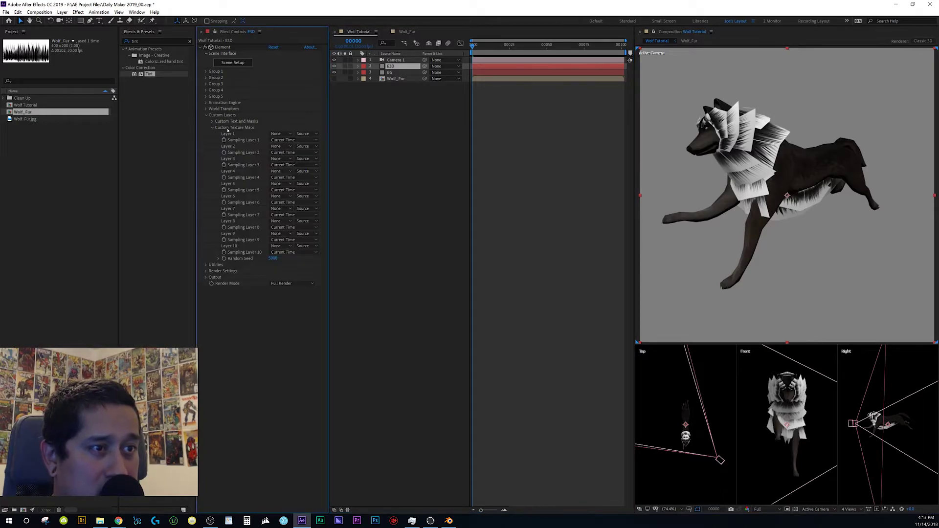
left_click(282, 133)
left_click(293, 168)
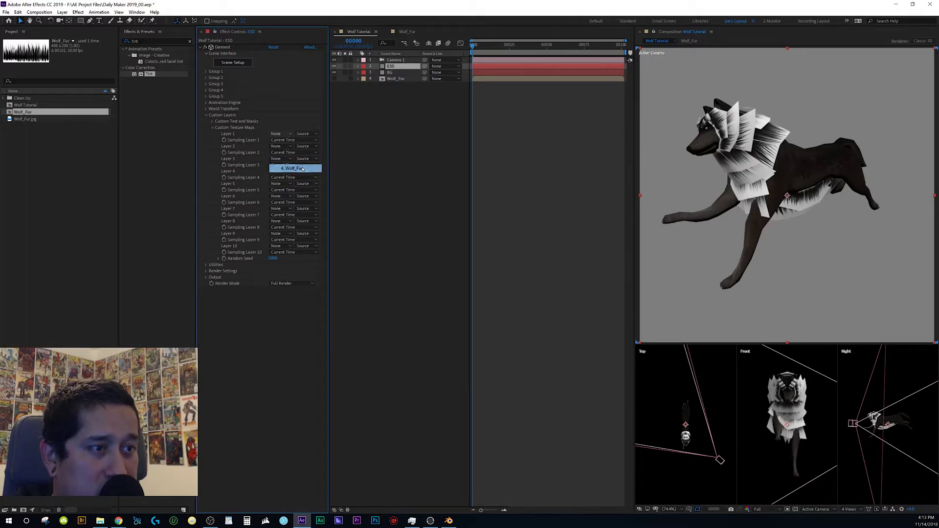
- In Element's Scene Setup, replace the Wolf_Fur material's diffuse texture with Custom Layer 1 and check the fur on the model
left_click(232, 62)
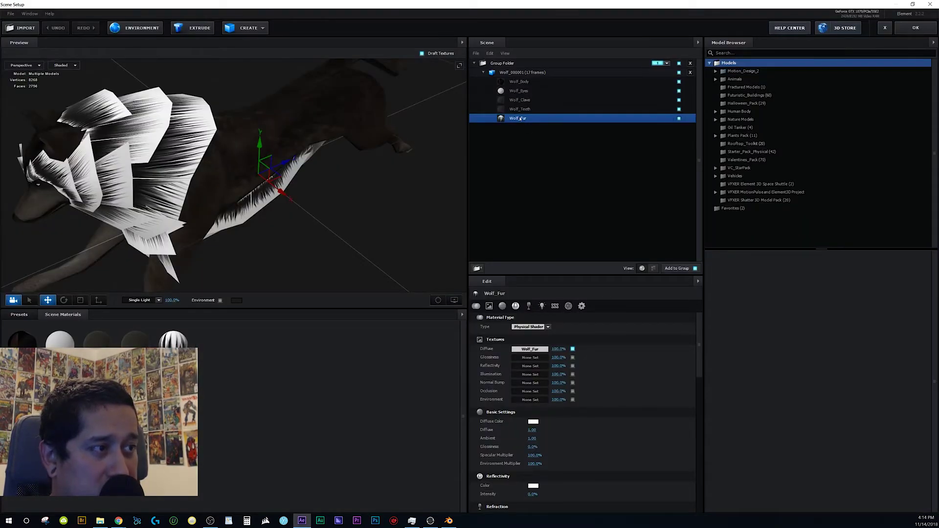
left_click(530, 348)
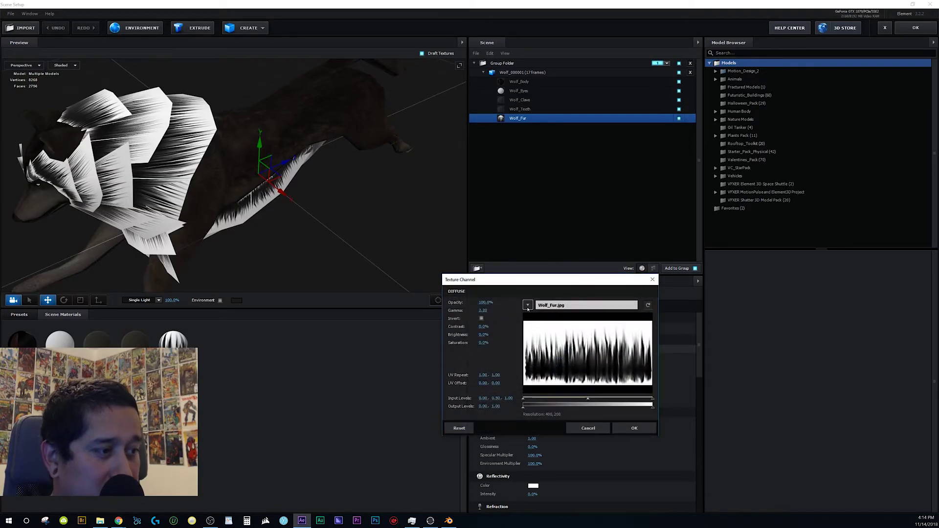
left_click(527, 305)
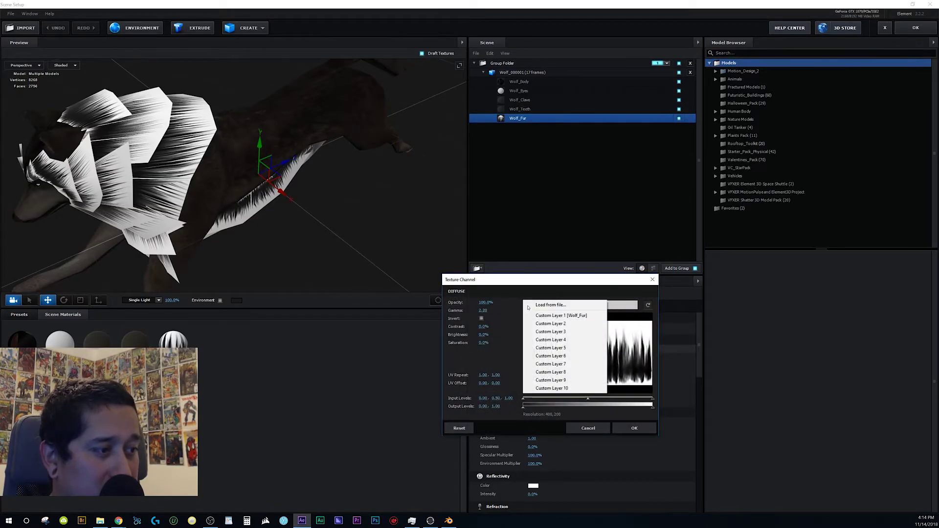
left_click(560, 315)
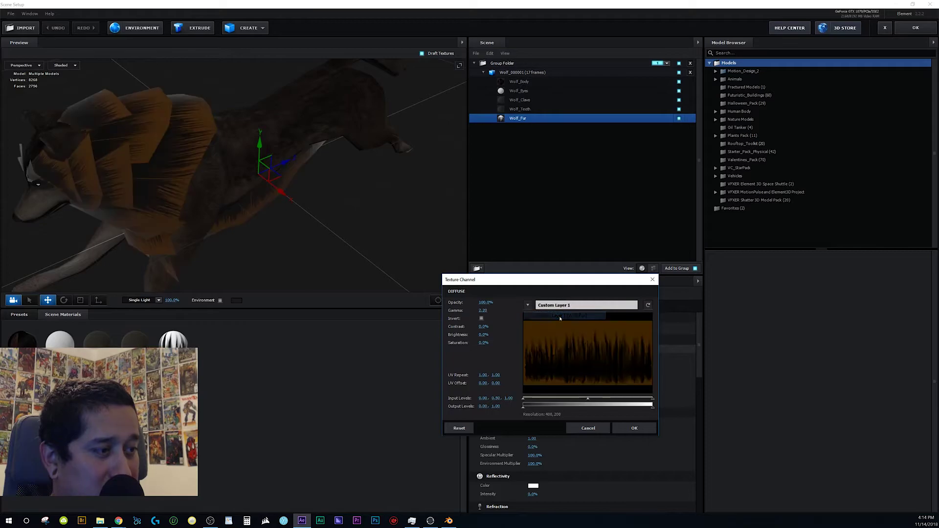
left_click(634, 428)
left_click_drag(326, 239, 329, 227)
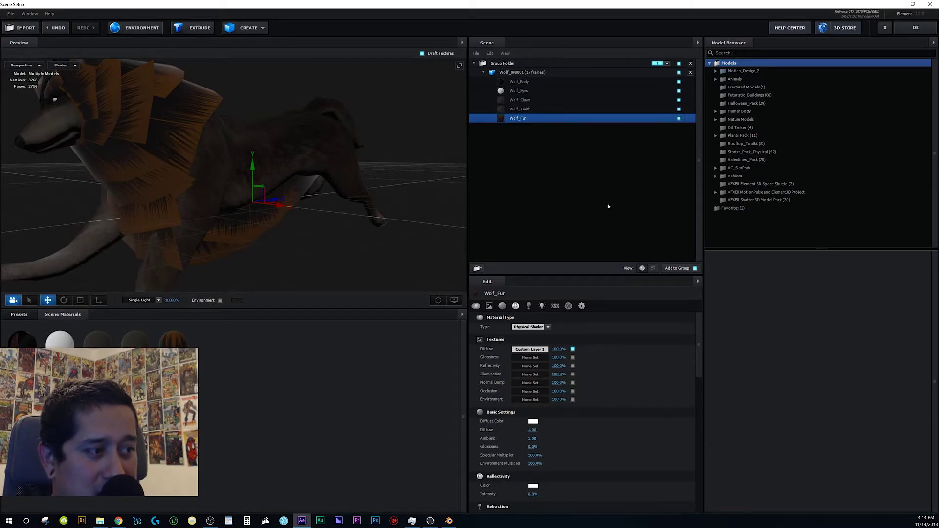
- Try an Alpha Threshold of 1 in the Wolf_Fur material's advanced settings and inspect the fur up close
left_click(581, 305)
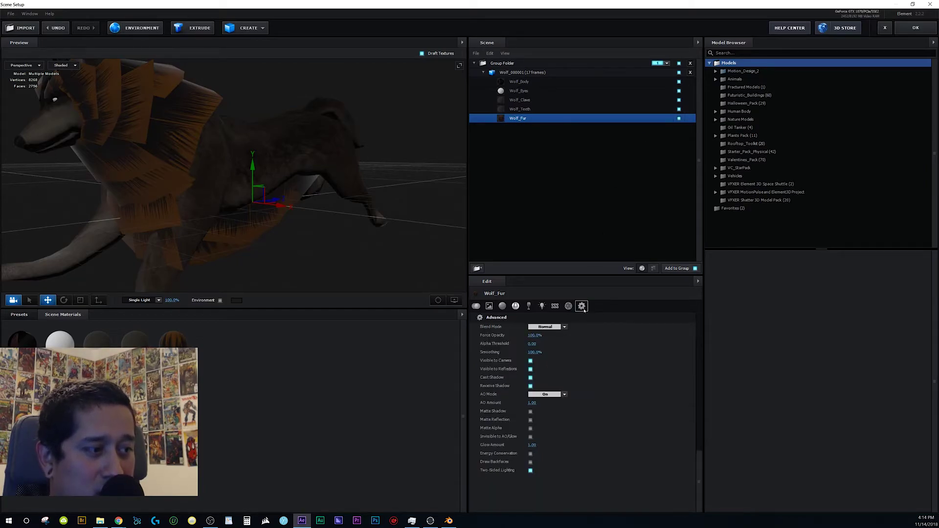
left_click(532, 344)
type("1")
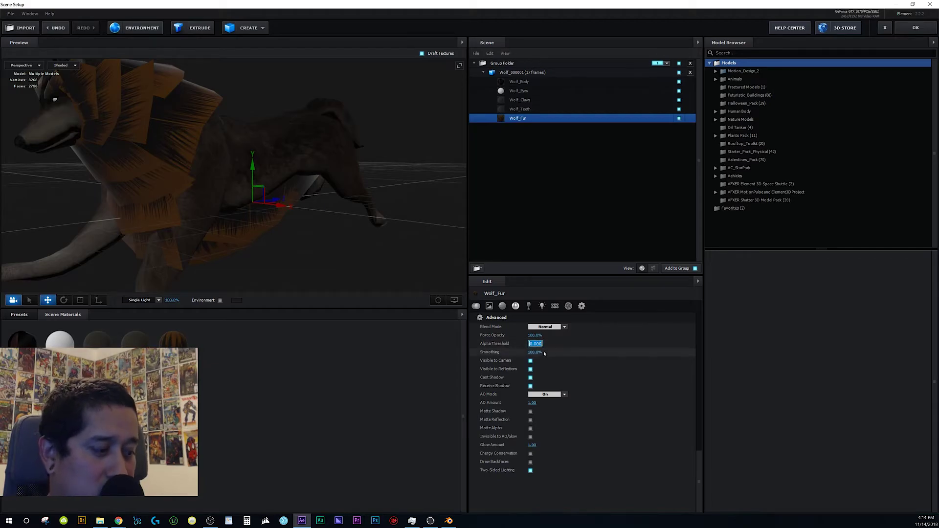
key("Return")
left_click_drag(349, 136, 285, 85)
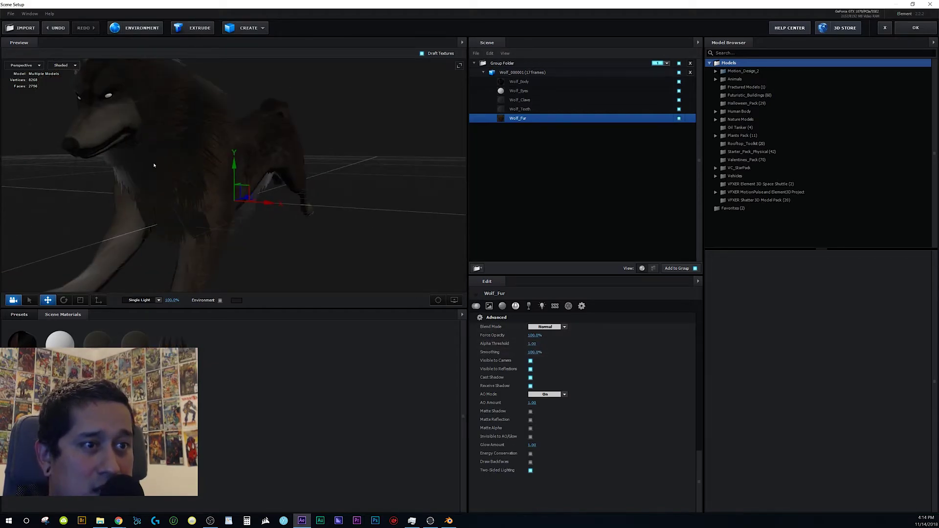
scroll(154, 165, "up", 4)
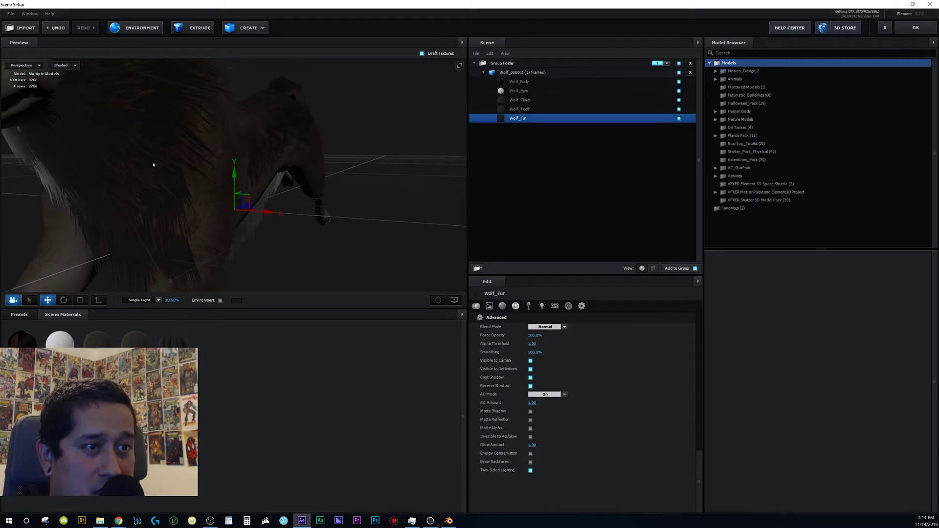
scroll(153, 165, "down", 3)
scroll(350, 174, "down", 2)
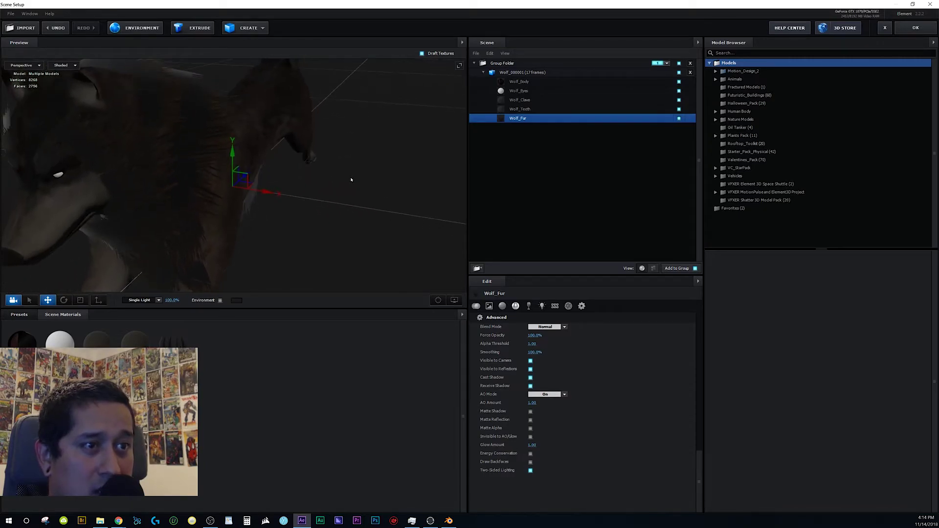
- Adjust the Wolf_Fur material's Alpha Threshold to 0.27, checking the strands on the model
left_click(534, 344)
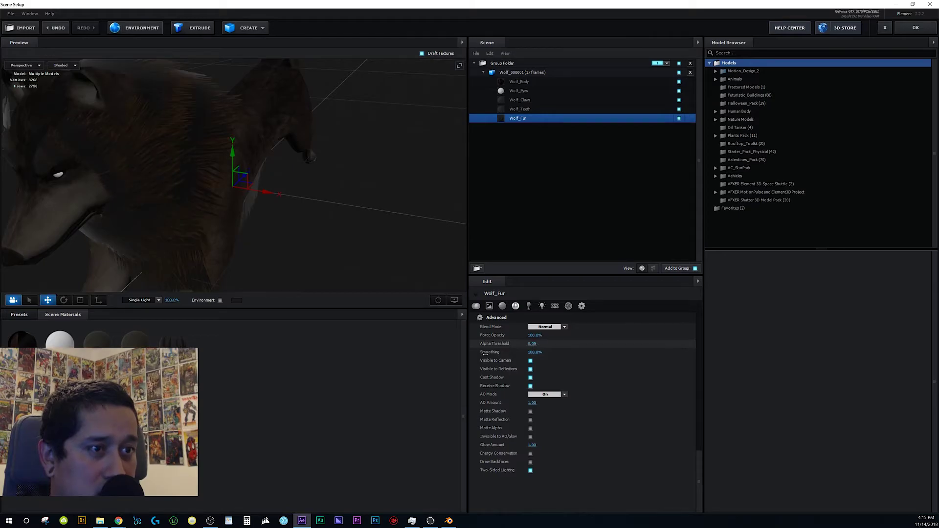
left_click_drag(547, 344, 489, 353)
scroll(195, 142, "up", 5)
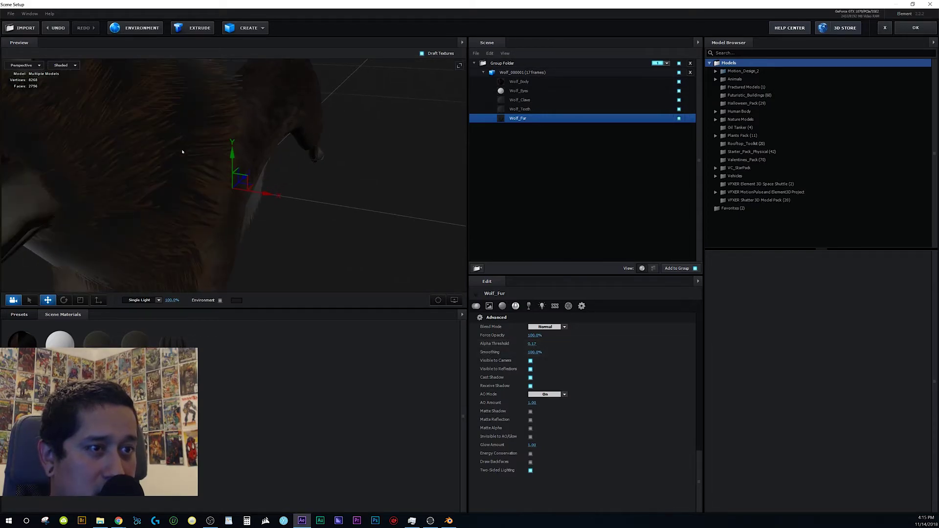
mouse_move(529, 343)
left_mouse_down()
mouse_move(538, 344)
mouse_move(522, 348)
left_mouse_up()
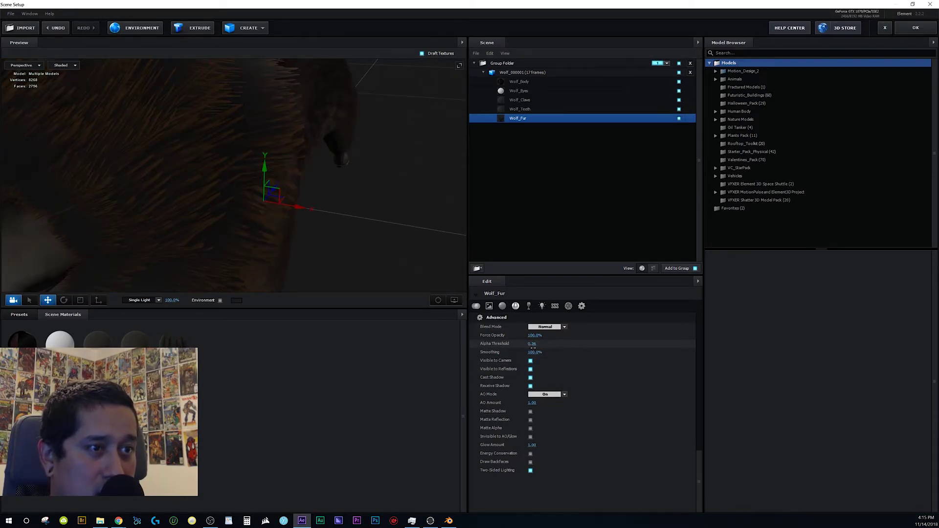
scroll(315, 262, "down", 6)
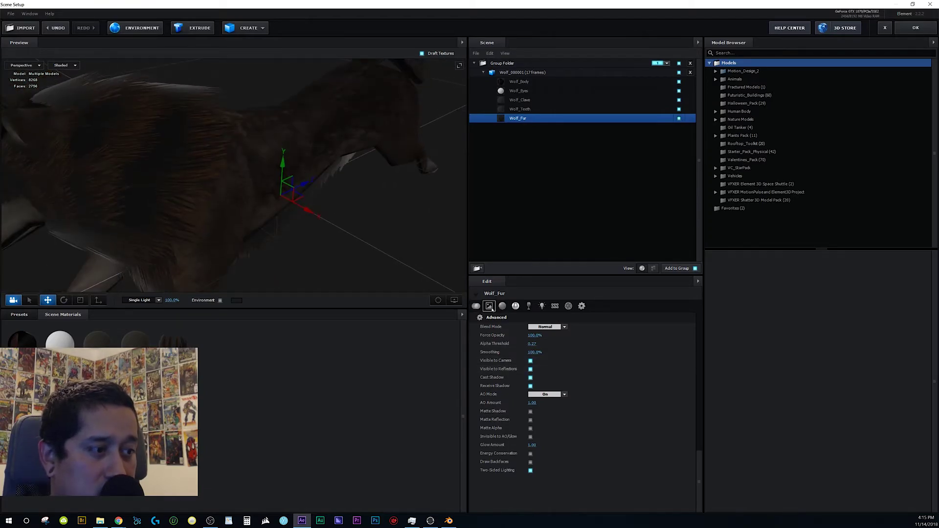
- Set the Wolf_Fur material's Specular Multiplier to 25% and its Environment Multiplier to 10%, trying 2% for the environment first
left_click(489, 306)
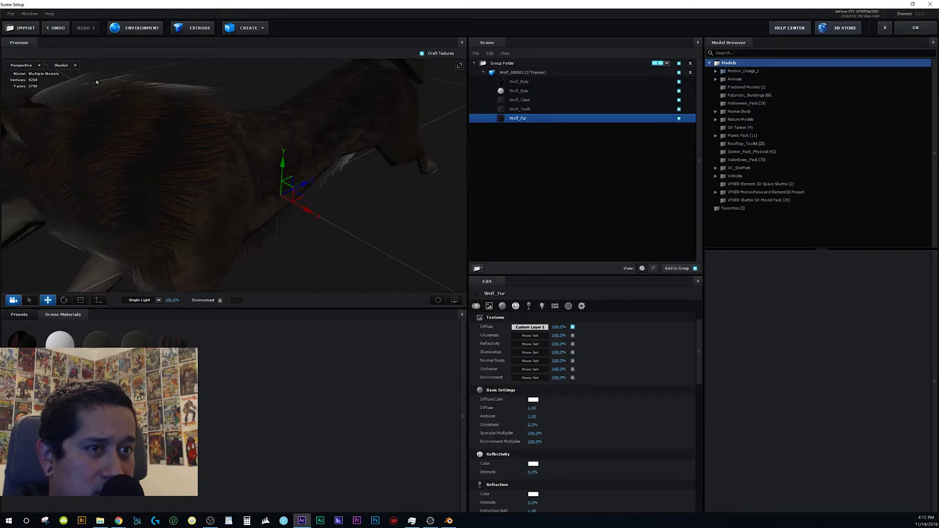
left_click(534, 442)
type("2")
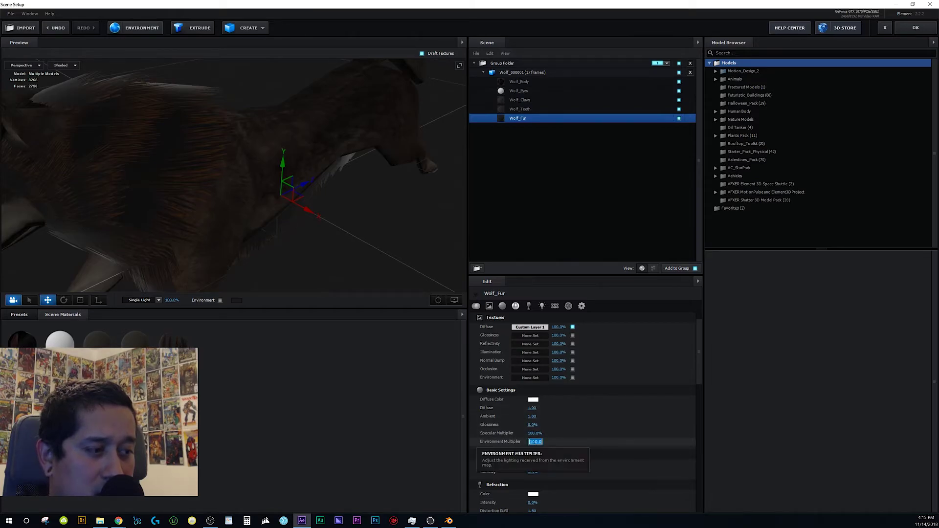
key("Return")
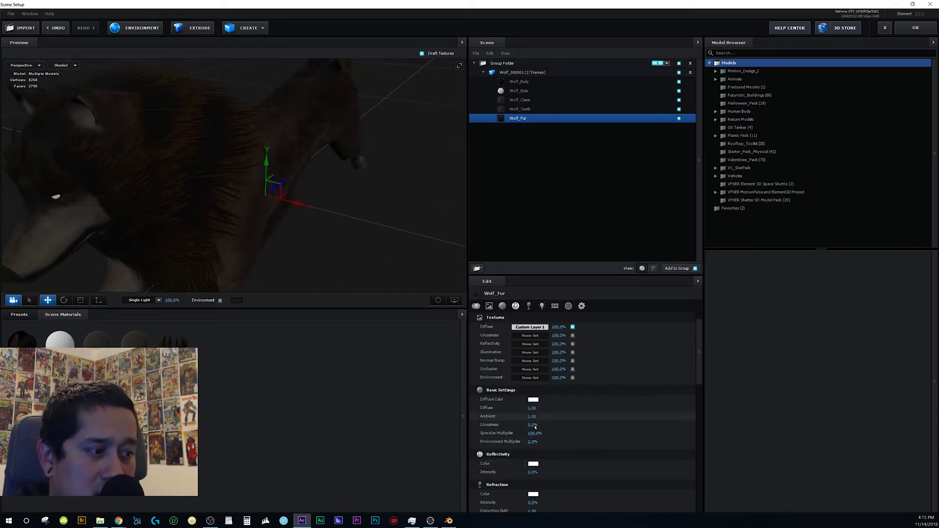
left_click(530, 434)
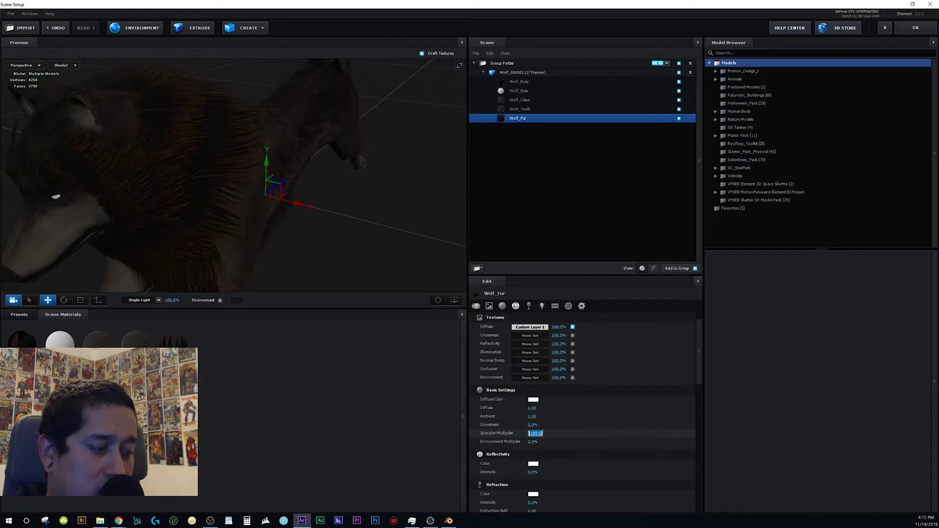
type("50")
key("Return")
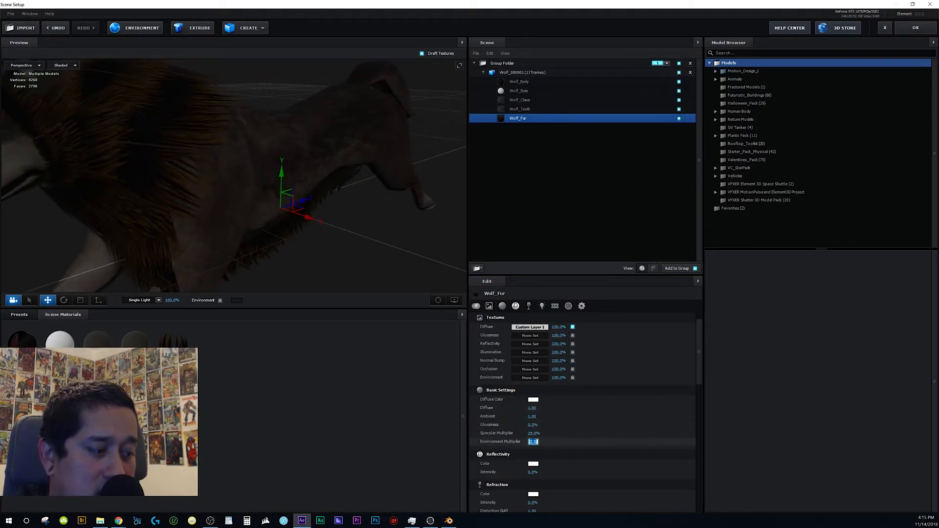
left_click_drag(533, 442, 518, 440)
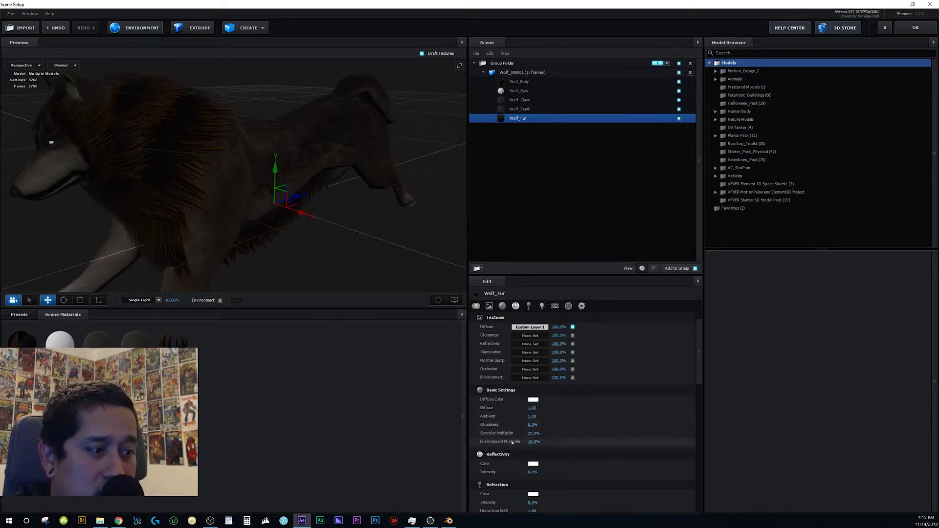
- Turn on Draw Backfaces in the Wolf_Fur material's advanced settings and inspect the mane from several angles
left_click_drag(292, 269, 229, 112)
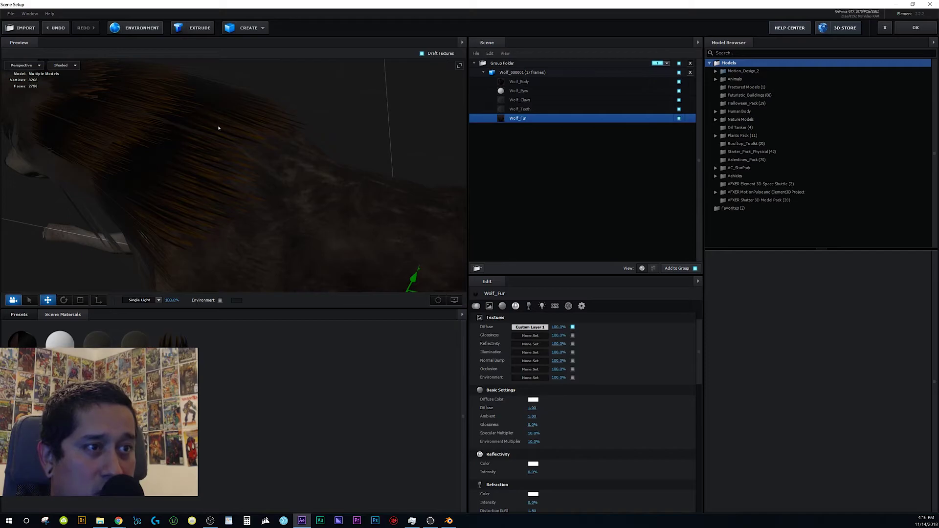
left_click_drag(218, 129, 221, 106)
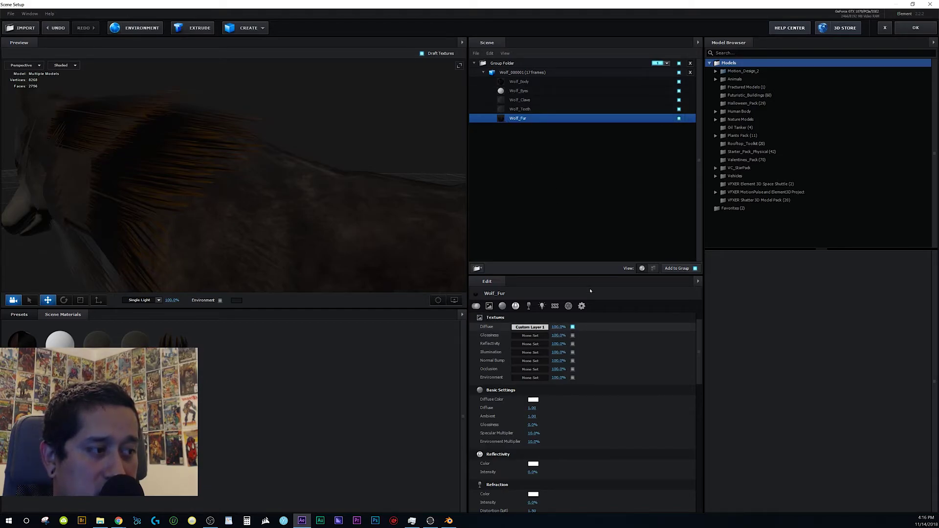
left_click(582, 306)
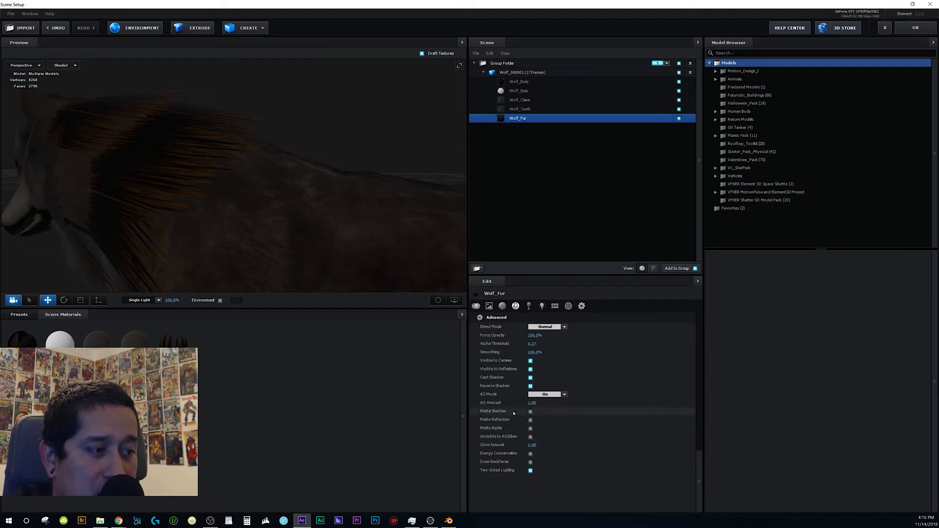
left_click(530, 462)
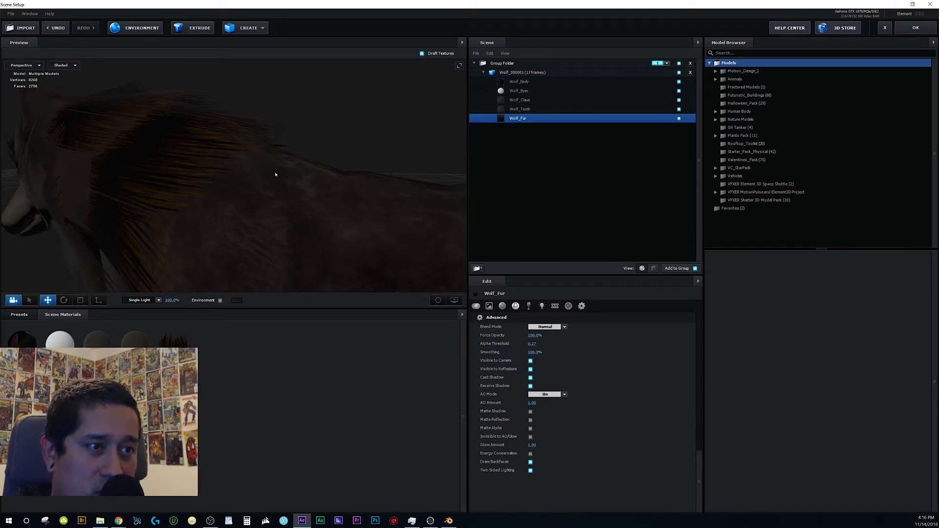
left_click_drag(256, 154, 258, 266)
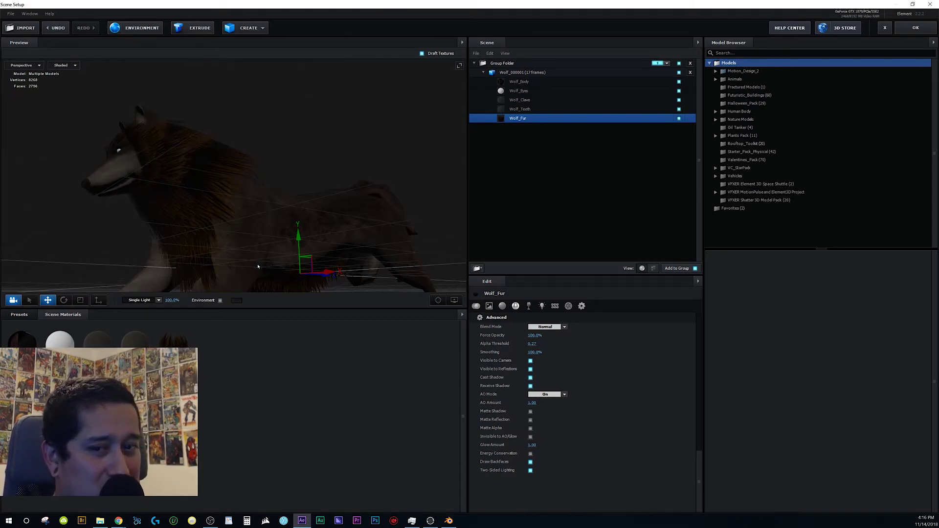
left_click_drag(400, 155, 411, 149)
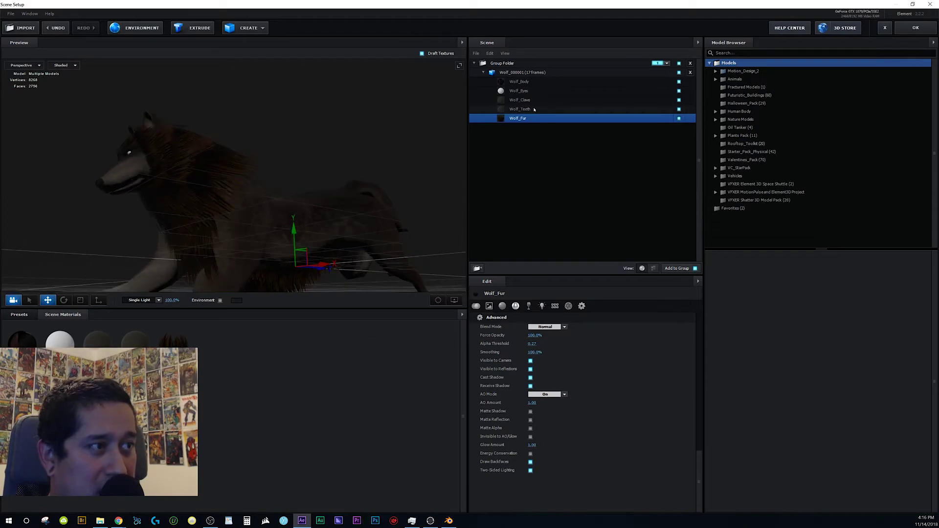
- Replace the claws' material on the wolf model with the wood_bamboo_black preset from the wood materials
left_click(519, 92)
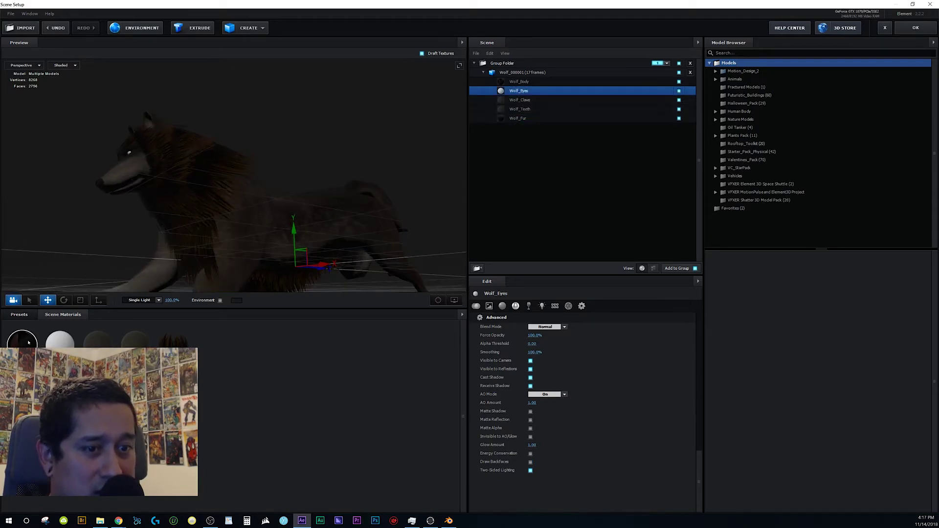
mouse_move(78, 210)
left_mouse_down()
mouse_move(117, 222)
mouse_move(83, 215)
left_mouse_up()
left_click(24, 314)
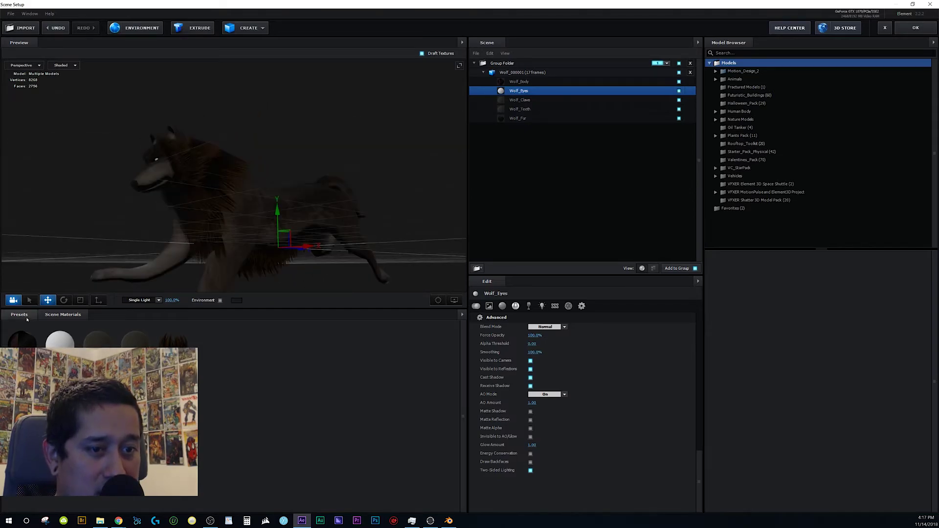
left_click(30, 347)
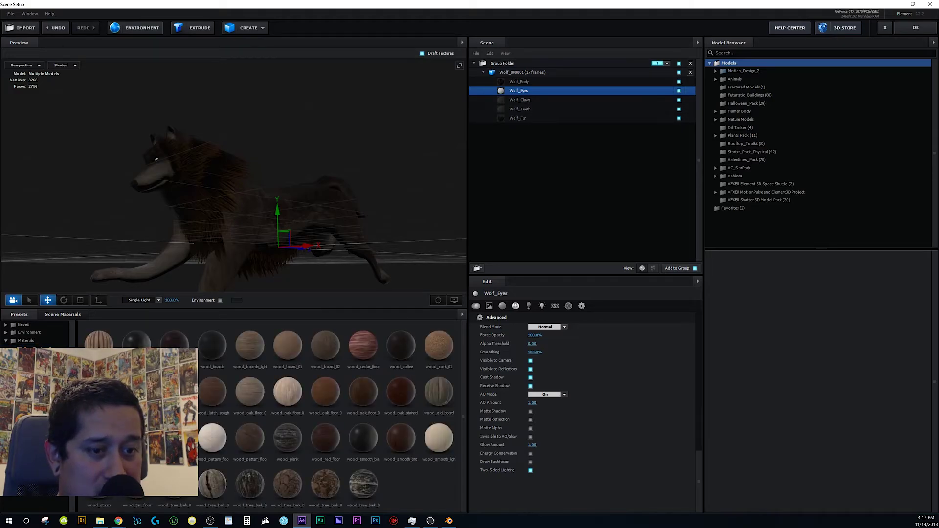
left_click_drag(401, 345, 512, 101)
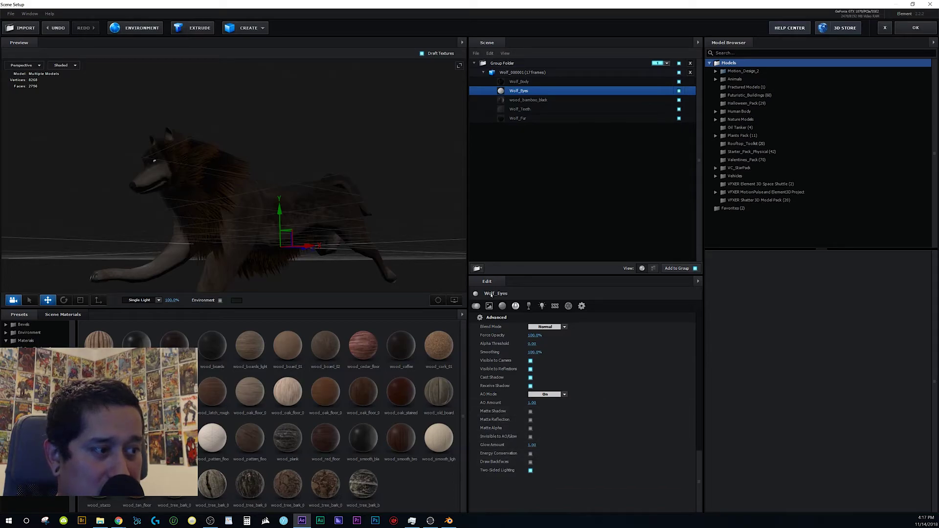
- Set the claw material's Specular Multiplier to 2% and its Environment Multiplier to 1%, checking the paws on the model
left_click(528, 100)
scroll(231, 189, "up", 5)
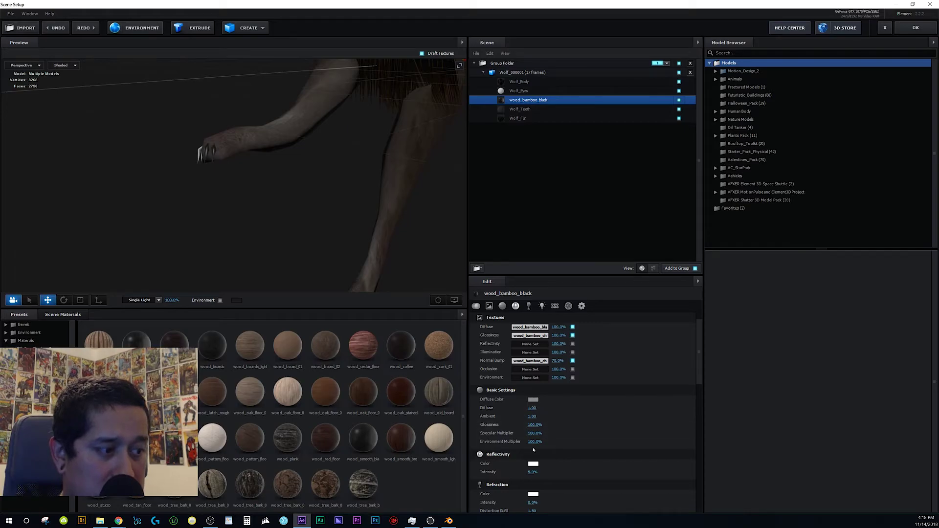
mouse_move(534, 441)
left_mouse_down()
mouse_move(519, 443)
mouse_move(525, 433)
left_mouse_up()
scroll(294, 205, "down", 3)
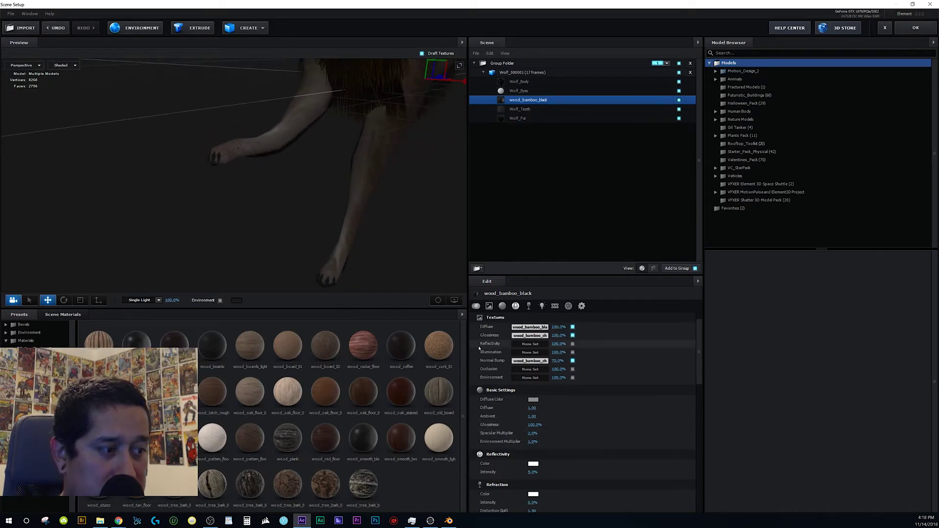
- Replace the Wolf_Teeth material with a light concrete_wall_grunge preset and set its Environment Multiplier to 0%
key("Down")
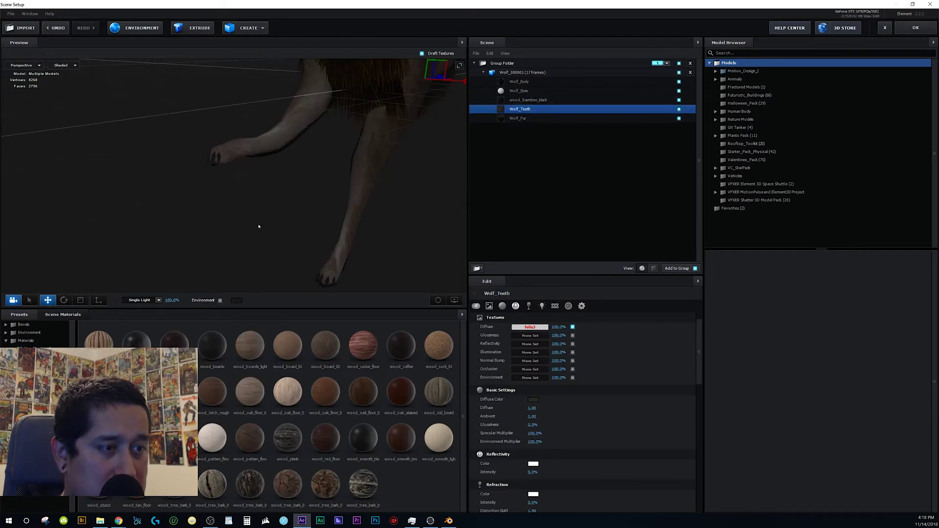
left_click_drag(258, 224, 181, 157)
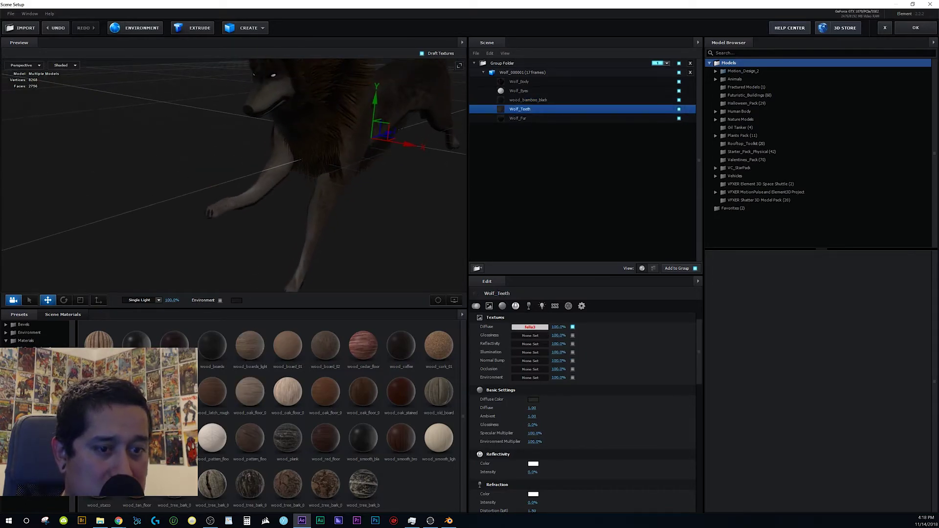
left_click(29, 371)
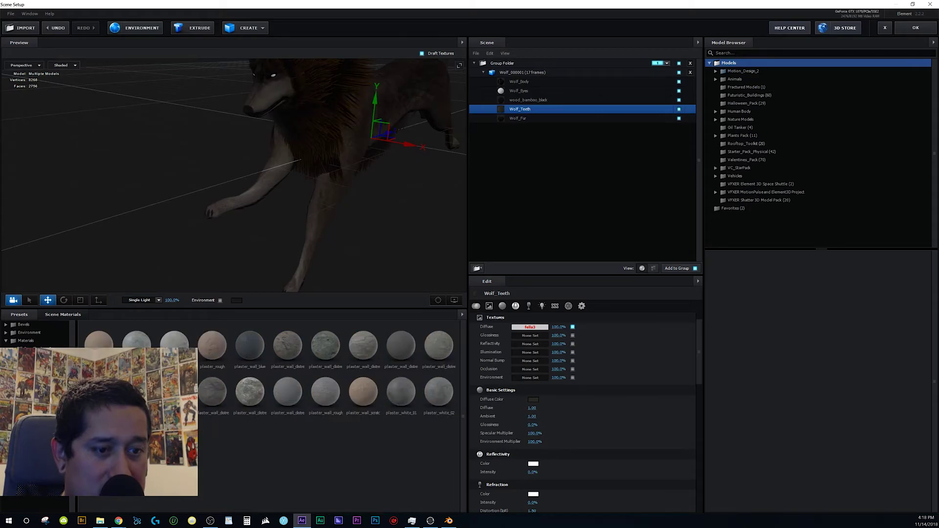
key("Down")
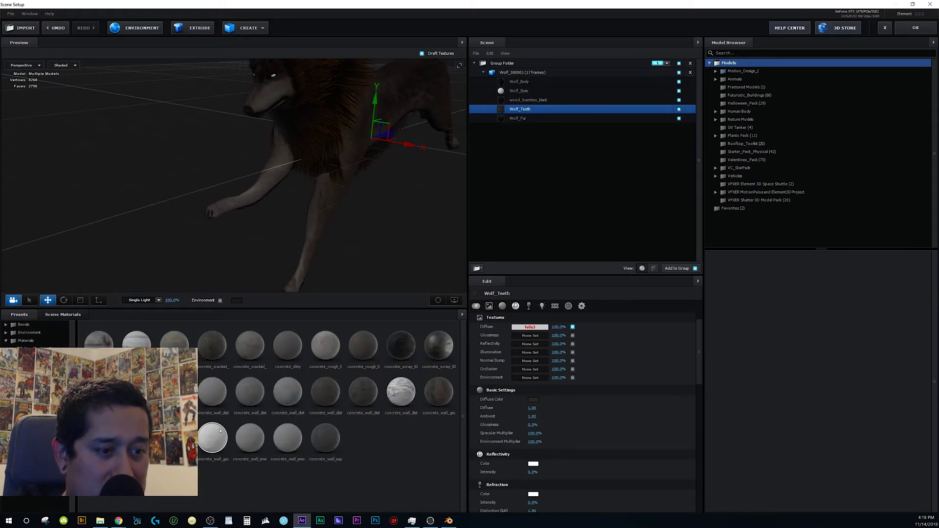
left_click_drag(223, 432, 514, 109)
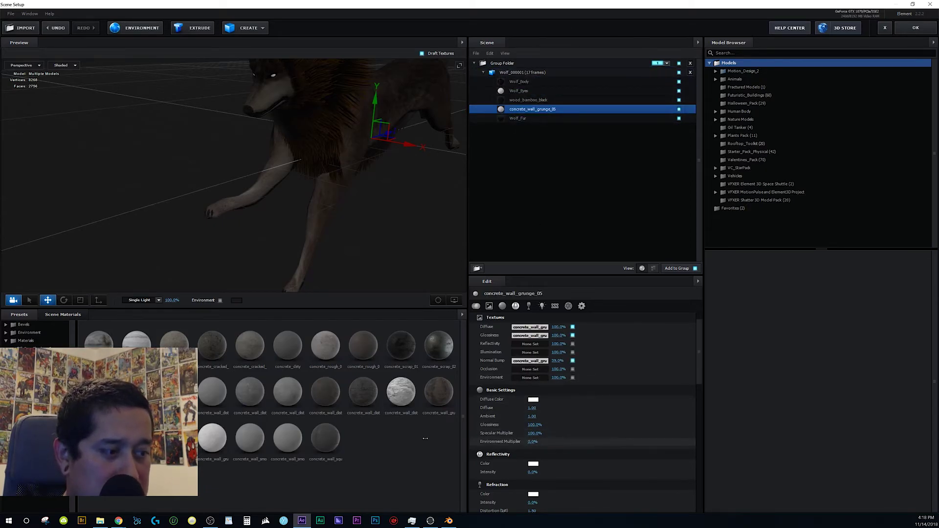
left_click_drag(533, 441, 499, 438)
- Check the new claw and teeth materials on the wolf, then accept the Scene Setup and return to the composition
left_click(535, 102)
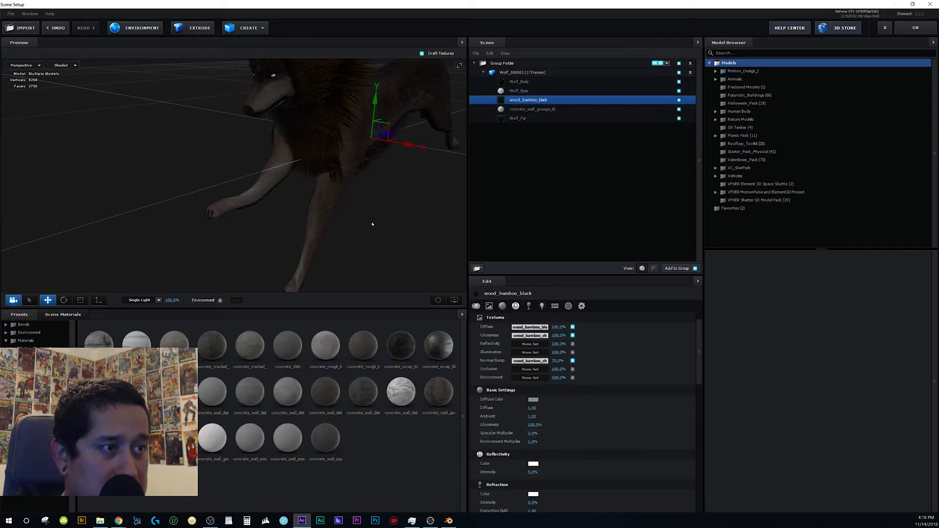
left_click_drag(373, 224, 329, 222)
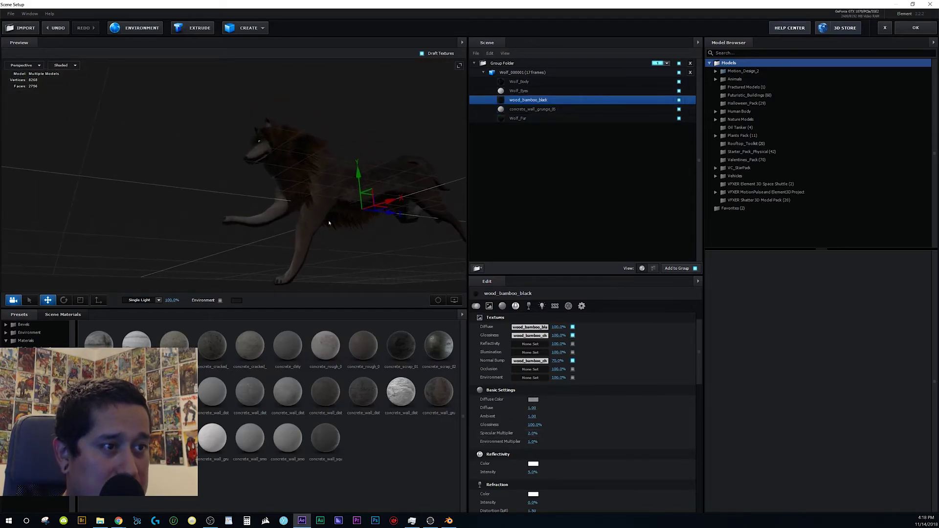
scroll(244, 188, "up", 2)
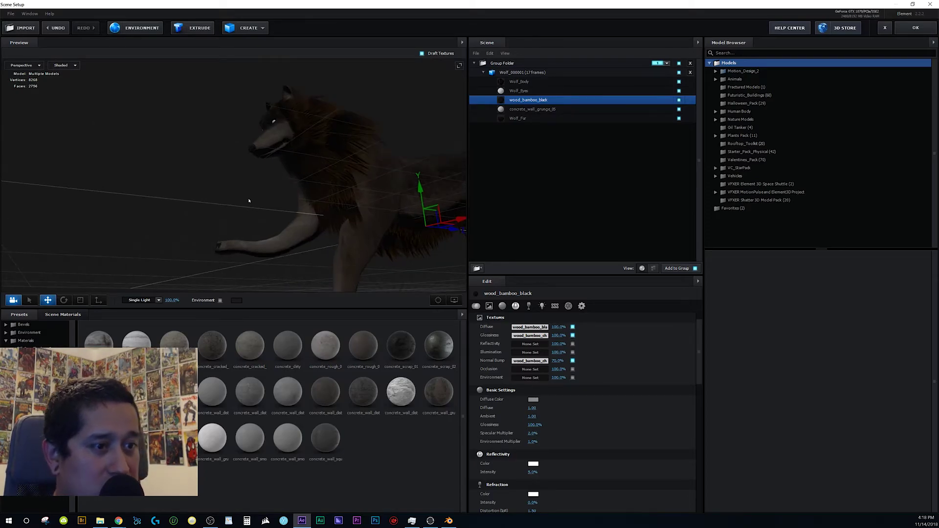
left_click_drag(248, 200, 284, 230)
left_click(906, 27)
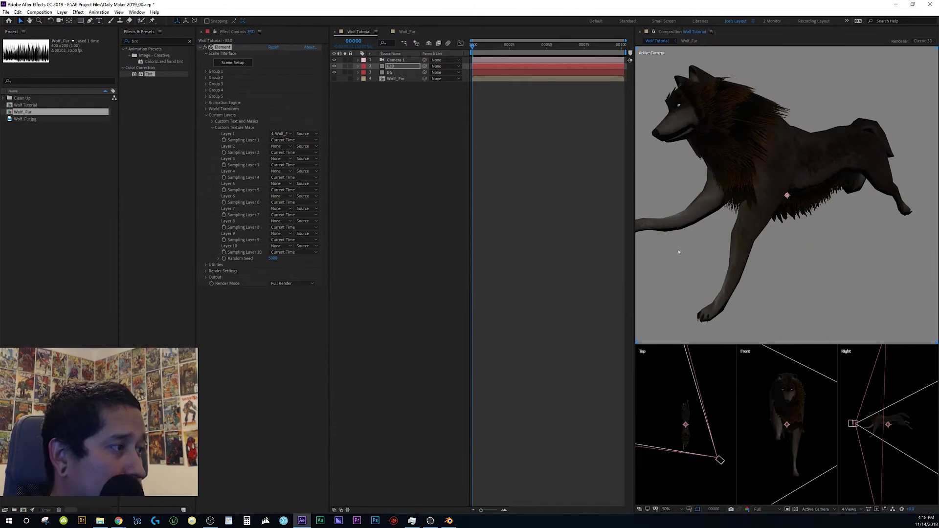
- Create a new light in the Wolf Tutorial composition and choose Ambient as its light type
left_click(356, 157)
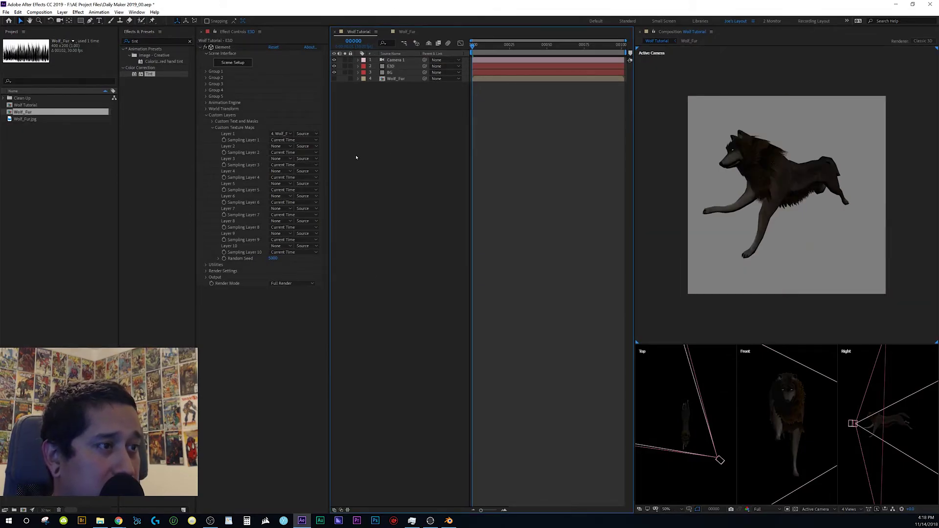
right_click(393, 153)
mouse_move(426, 158)
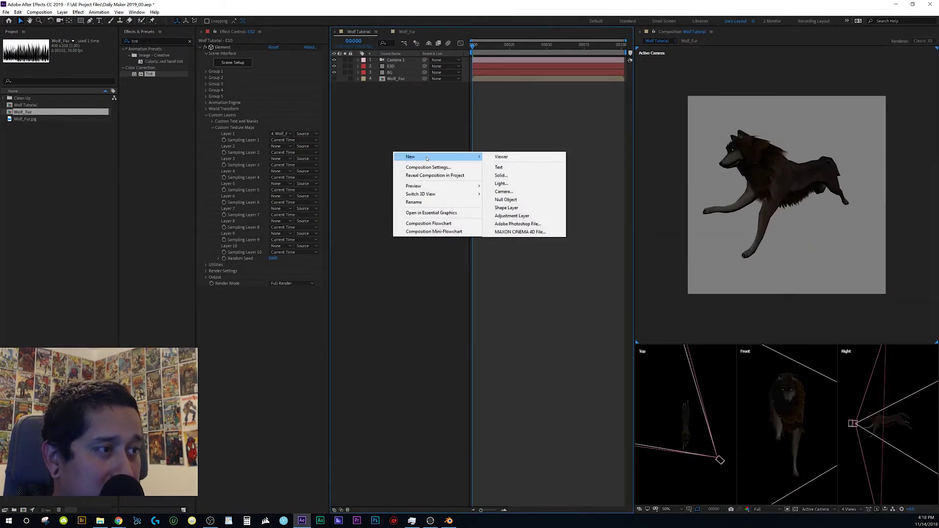
left_click(501, 184)
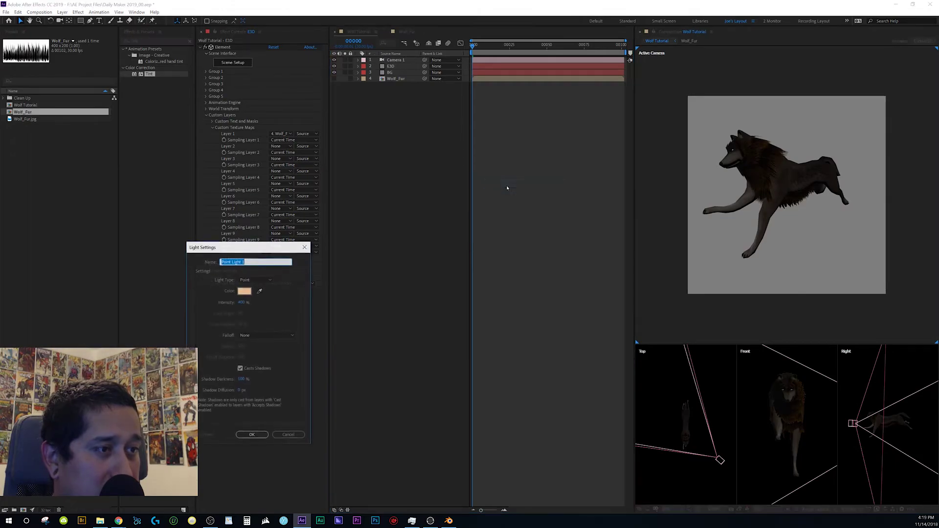
left_click(270, 280)
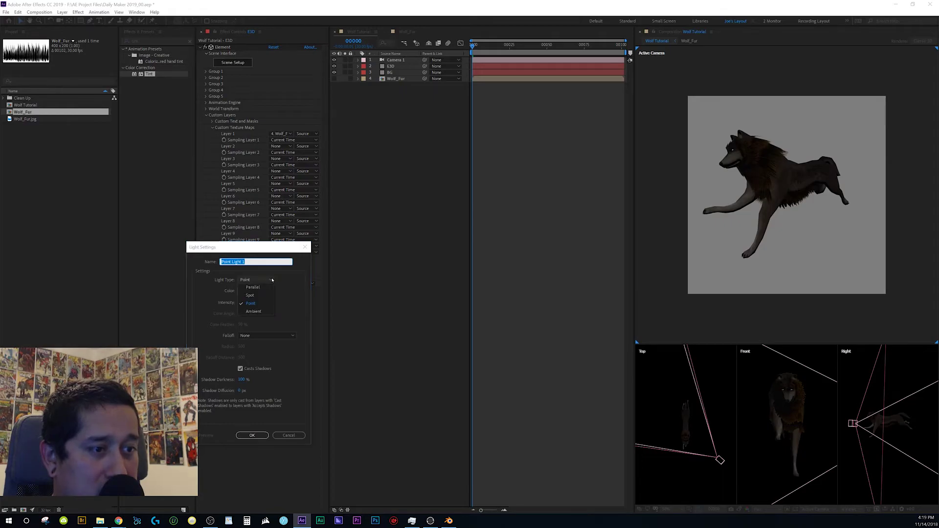
left_click(263, 312)
- Give the ambient light the pale orange colour FFCC9A and an intensity of 500%, and add it to the composition
left_click(245, 290)
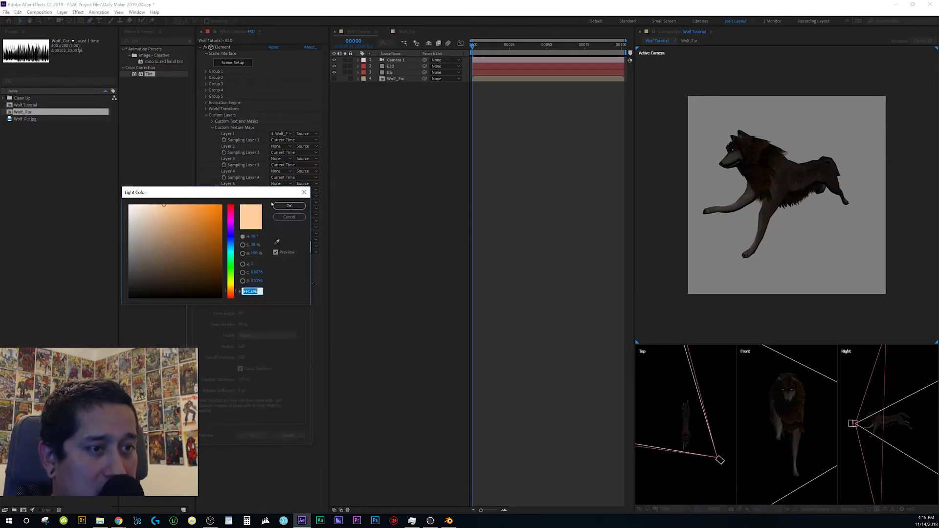
left_click(165, 206)
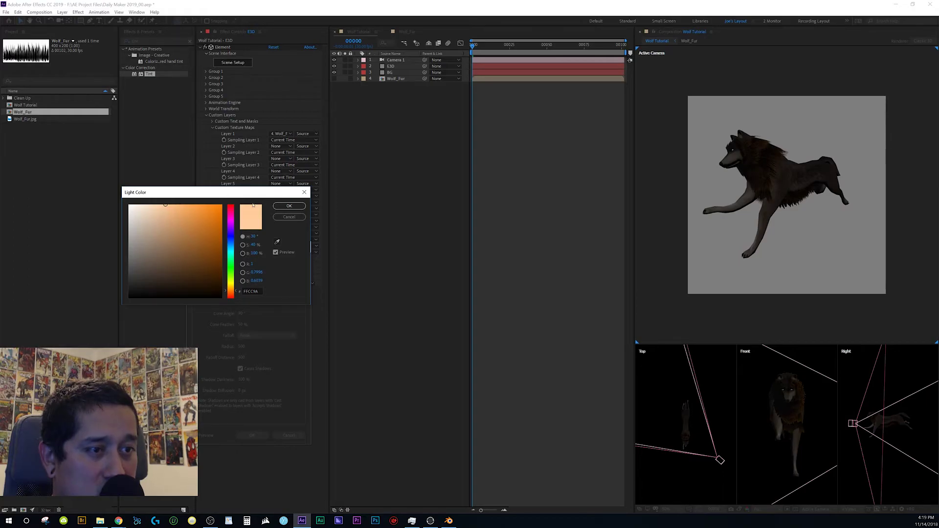
left_click(287, 206)
left_click(246, 303)
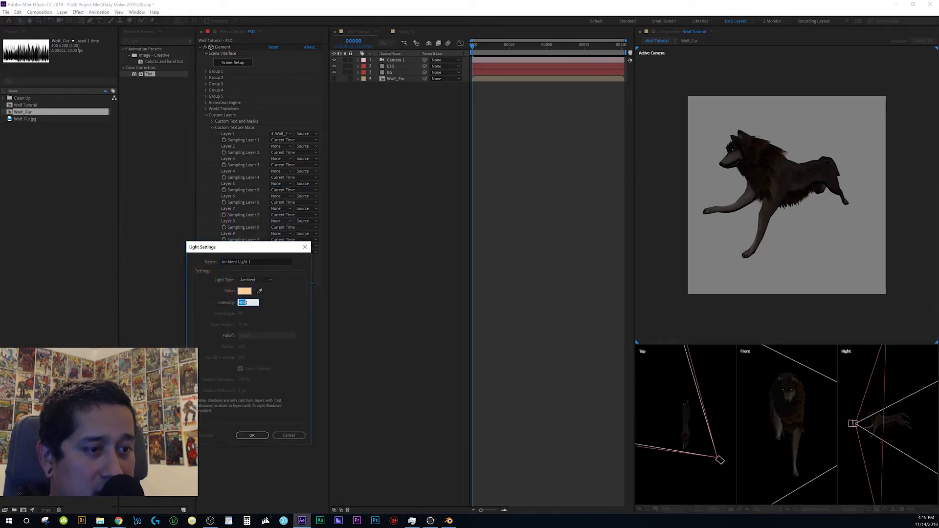
type("500")
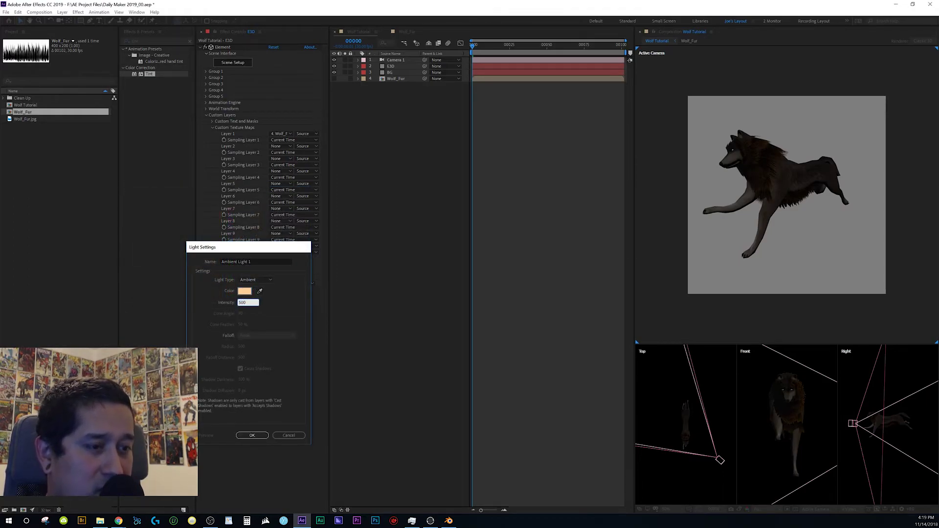
key("Return")
- Inspect the lit wolf's fur up close and from the full frame, and preview the run cycle
left_click(827, 223)
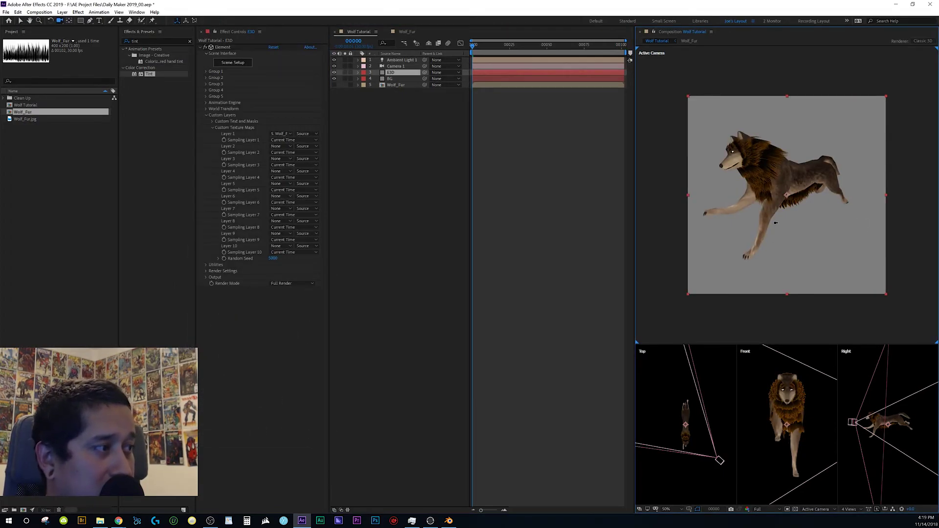
key("slash")
key("comma")
key("comma")
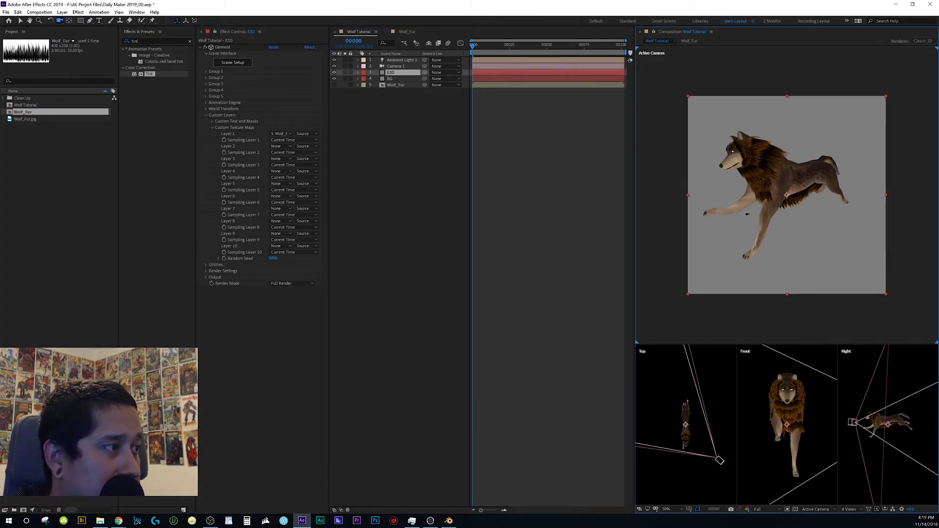
key("slash")
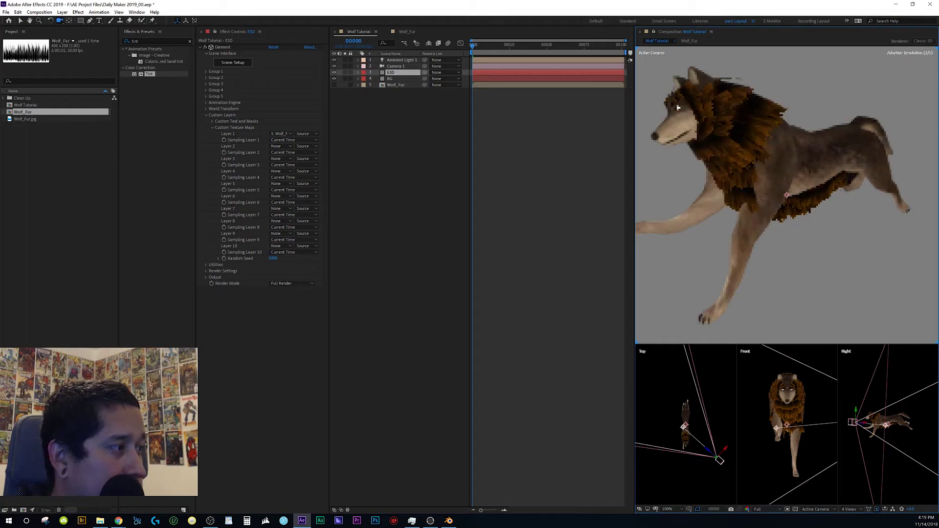
left_click(402, 61)
key("comma")
key("comma")
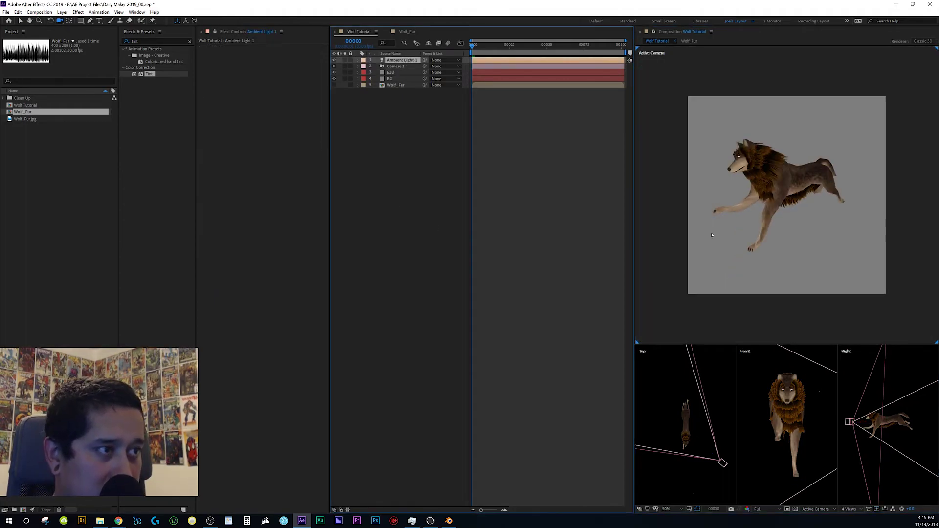
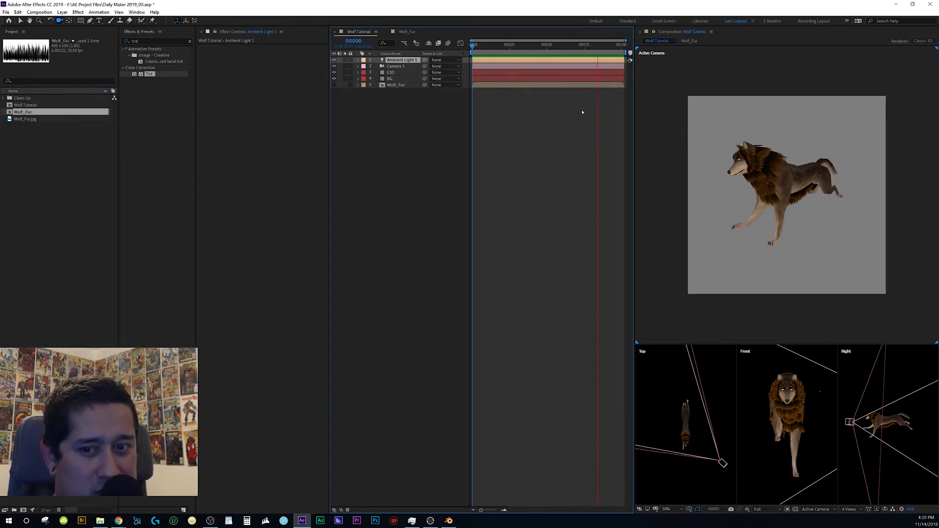
key("space")
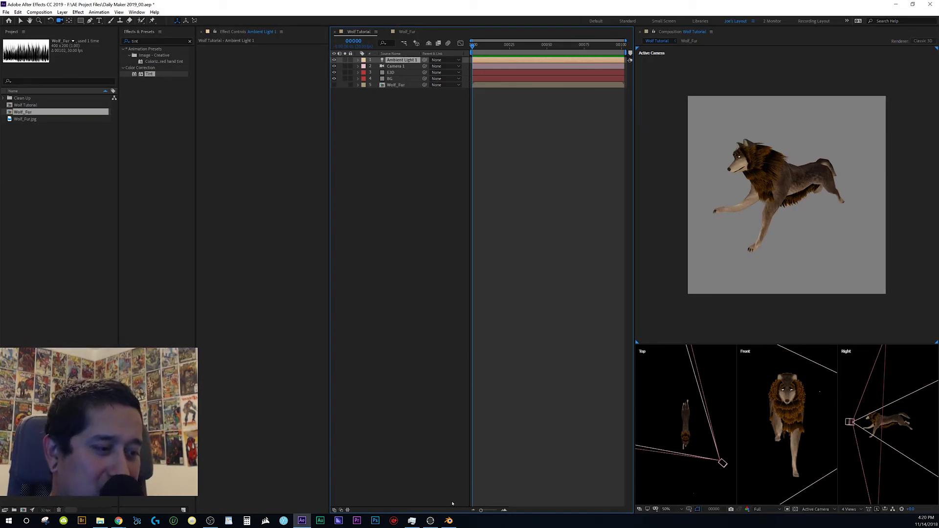
- Check the run cycle's frame range in Blender, then return to After Effects and open the Wolf Tutorial composition's settings
left_click(449, 520)
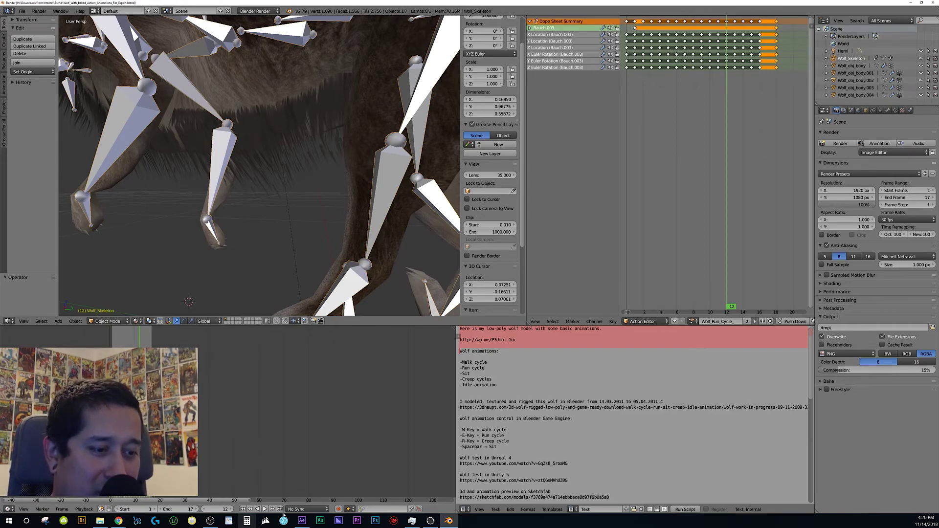
left_click(302, 521)
right_click(348, 32)
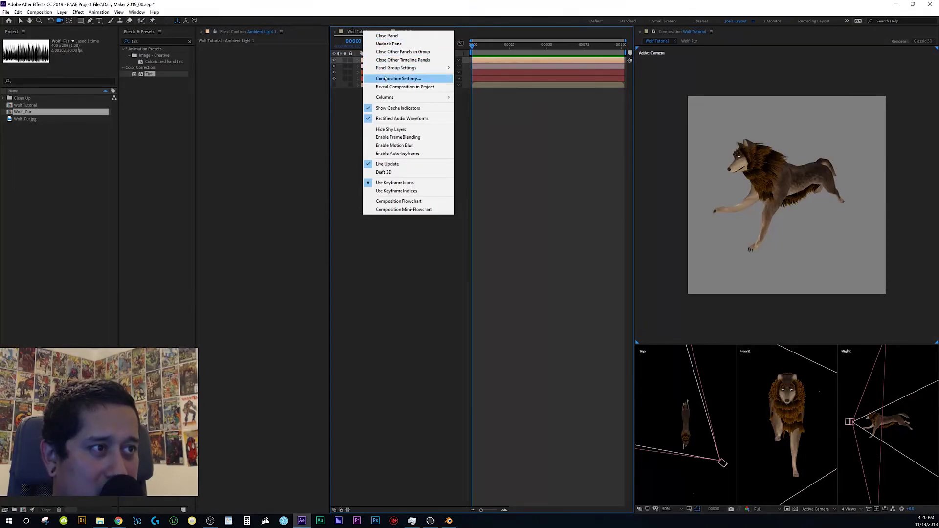
left_click(386, 79)
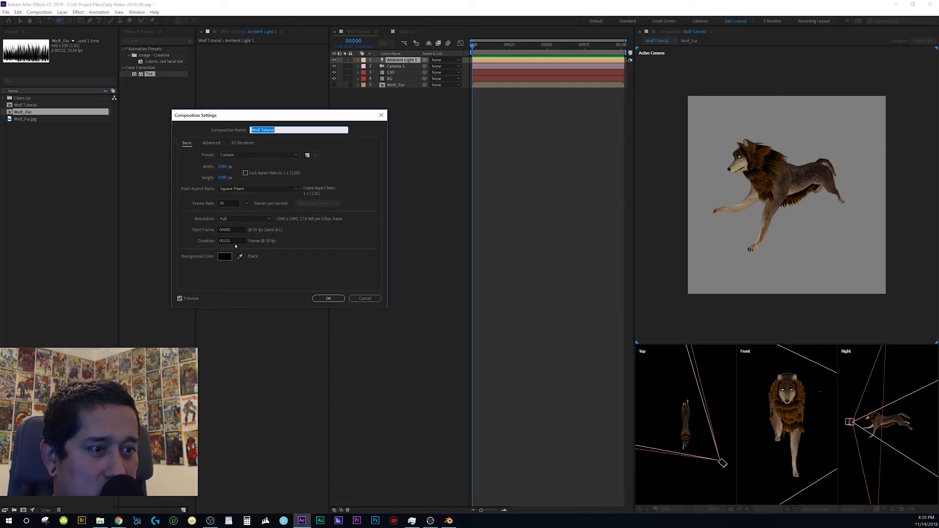
- Work out the looping duration in Calculator as 17 × 2 and then × 3, compare it with the composition's duration, and accept the settings
left_click(247, 521)
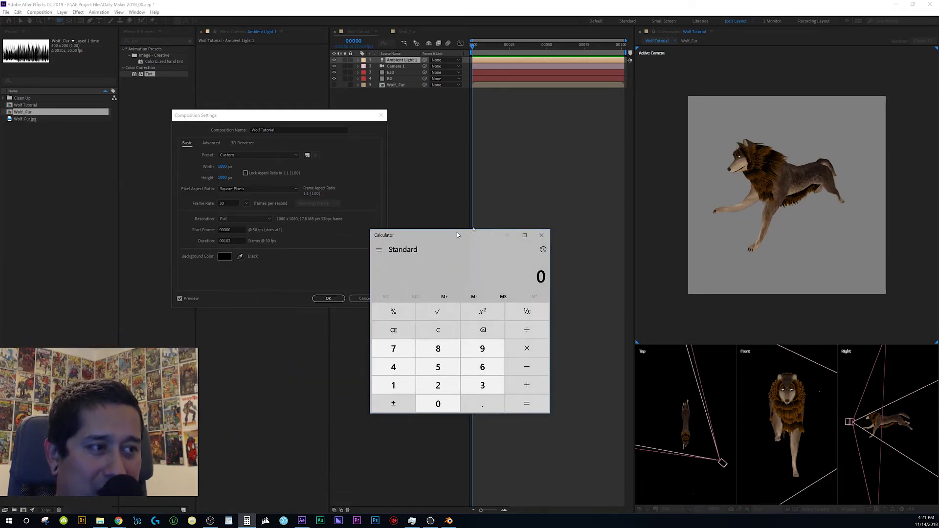
type("17")
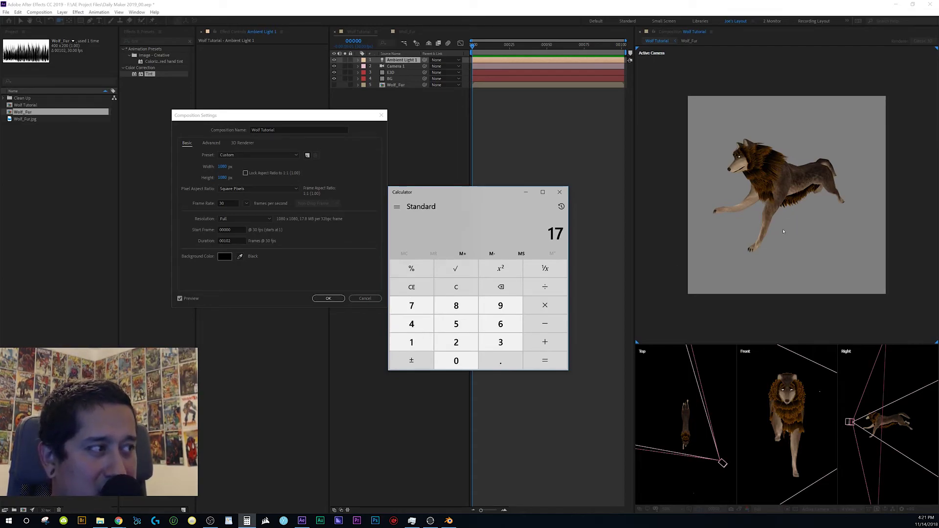
left_click(546, 305)
left_click(455, 343)
left_click(545, 360)
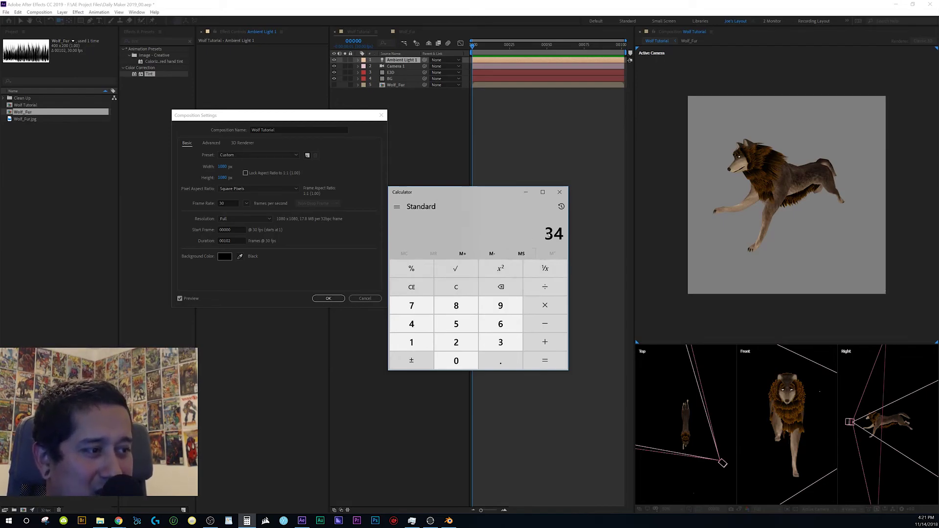
left_click(545, 305)
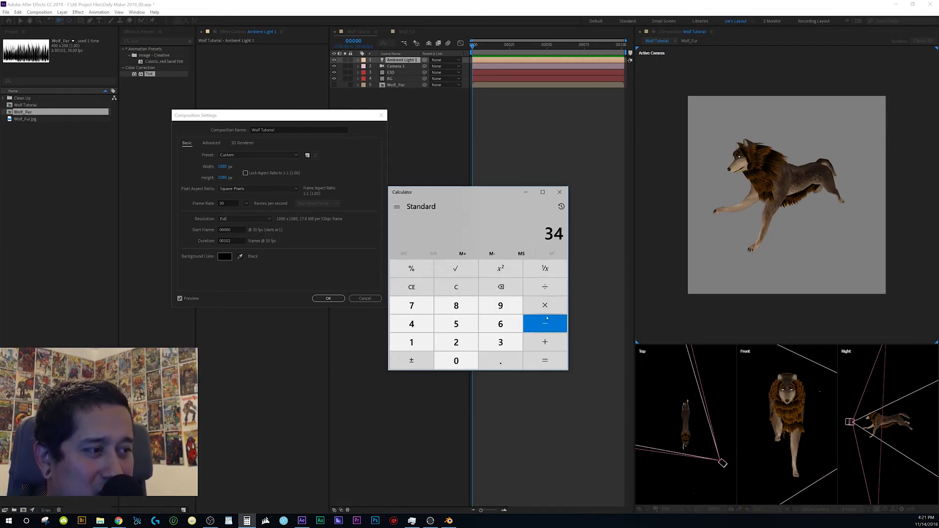
left_click(503, 347)
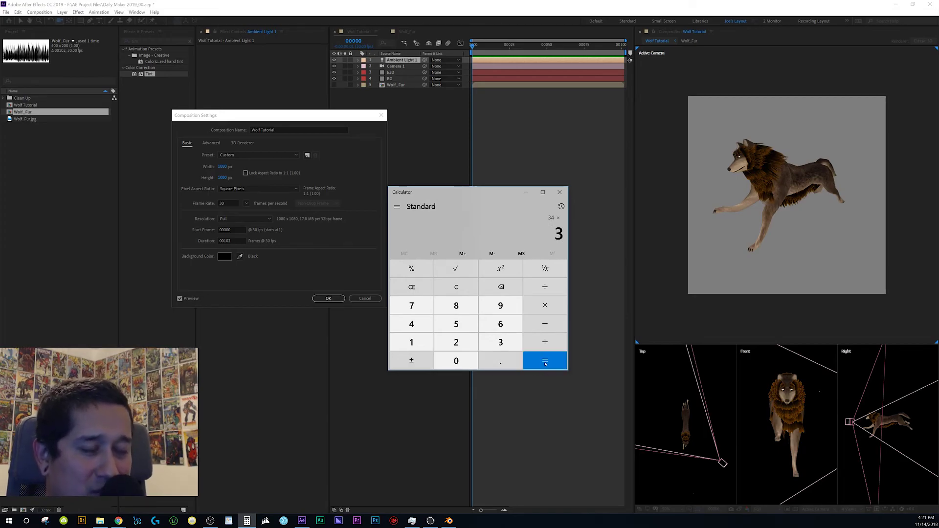
left_click(545, 362)
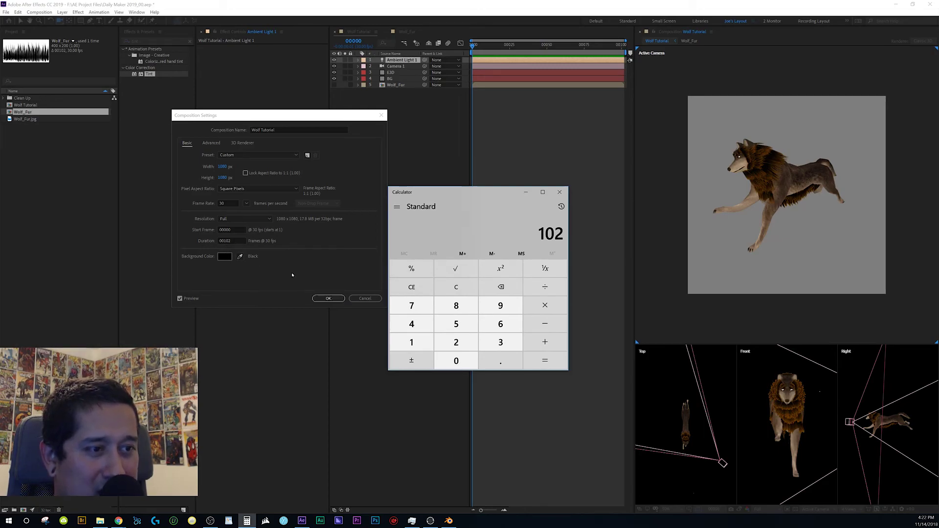
left_click(316, 298)
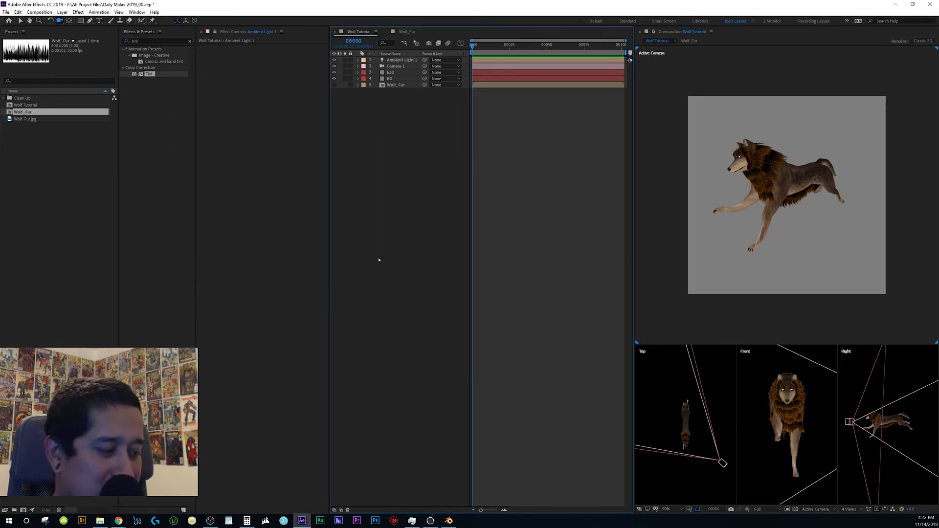